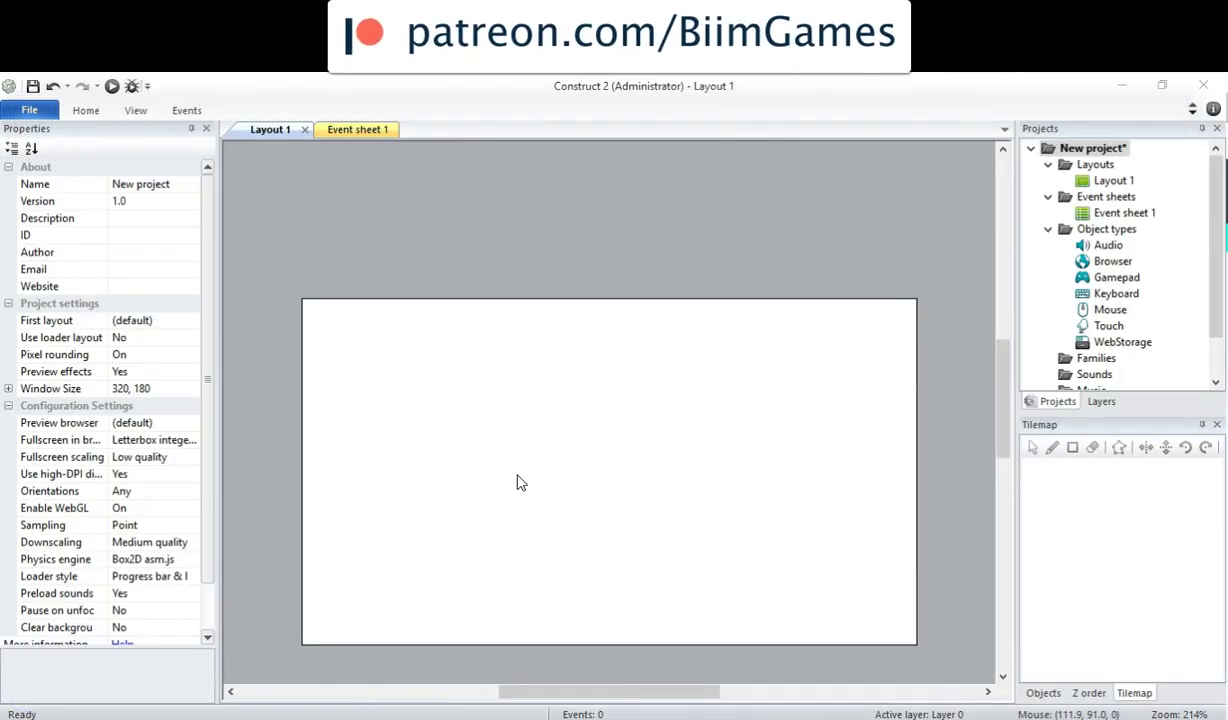
# Insert a new Tilemap object, found by searching 'til', and place it on Layout 1.
pyautogui.rightClick(517, 483)
pyautogui.click(609, 216)
pyautogui.write('tilw')
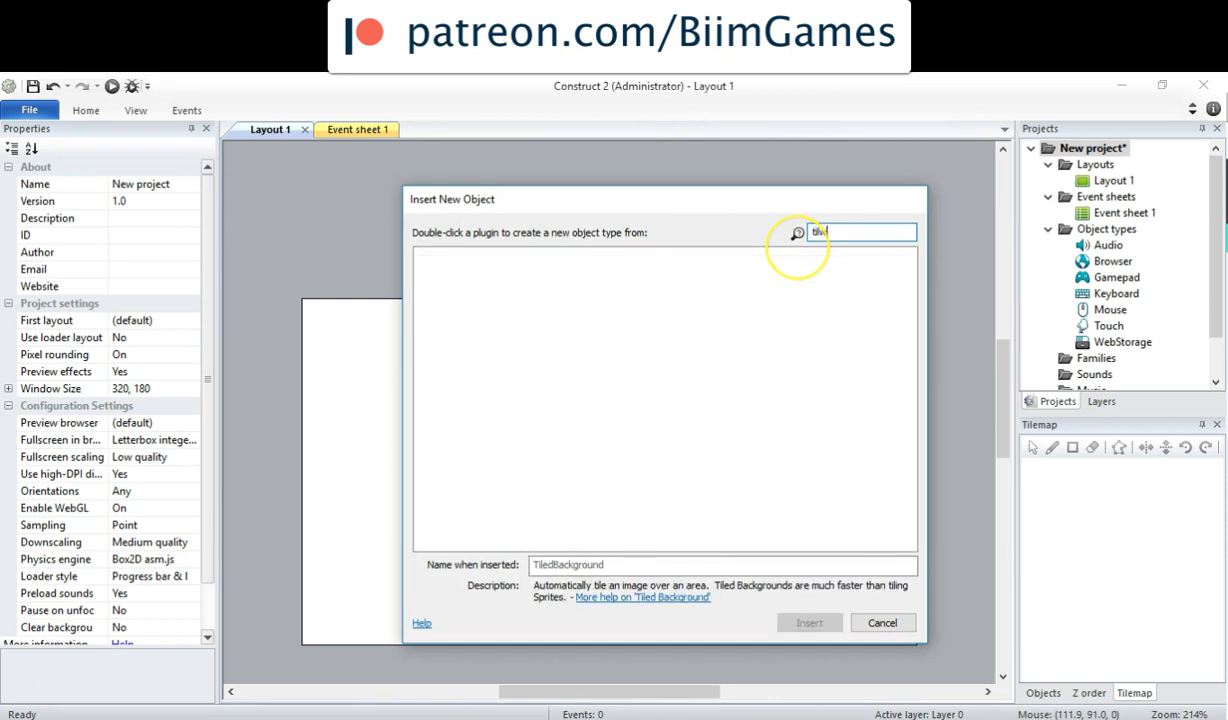
pyautogui.press('BackSpace')
pyautogui.doubleClick(515, 282)
pyautogui.click(506, 380)
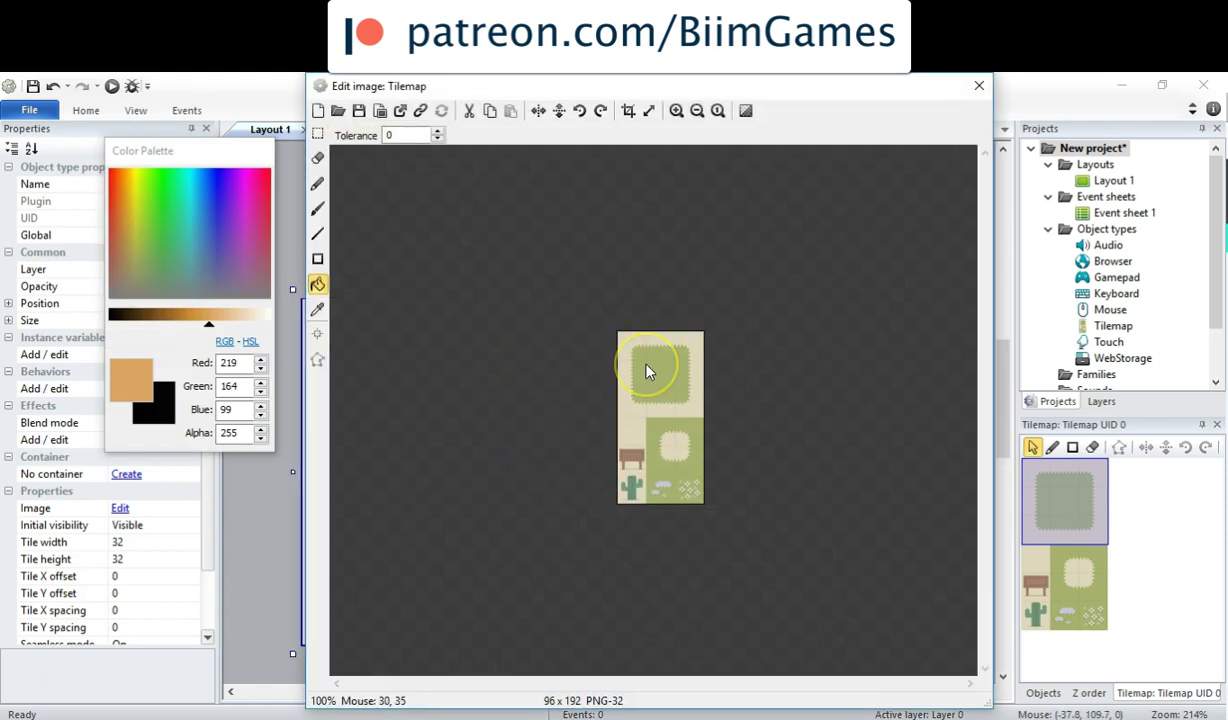
# Close the tileset image editor, keeping the 96×192 tileset with 32×32 tiles.
pyautogui.click(748, 375)
pyautogui.click(602, 418)
pyautogui.click(360, 150)
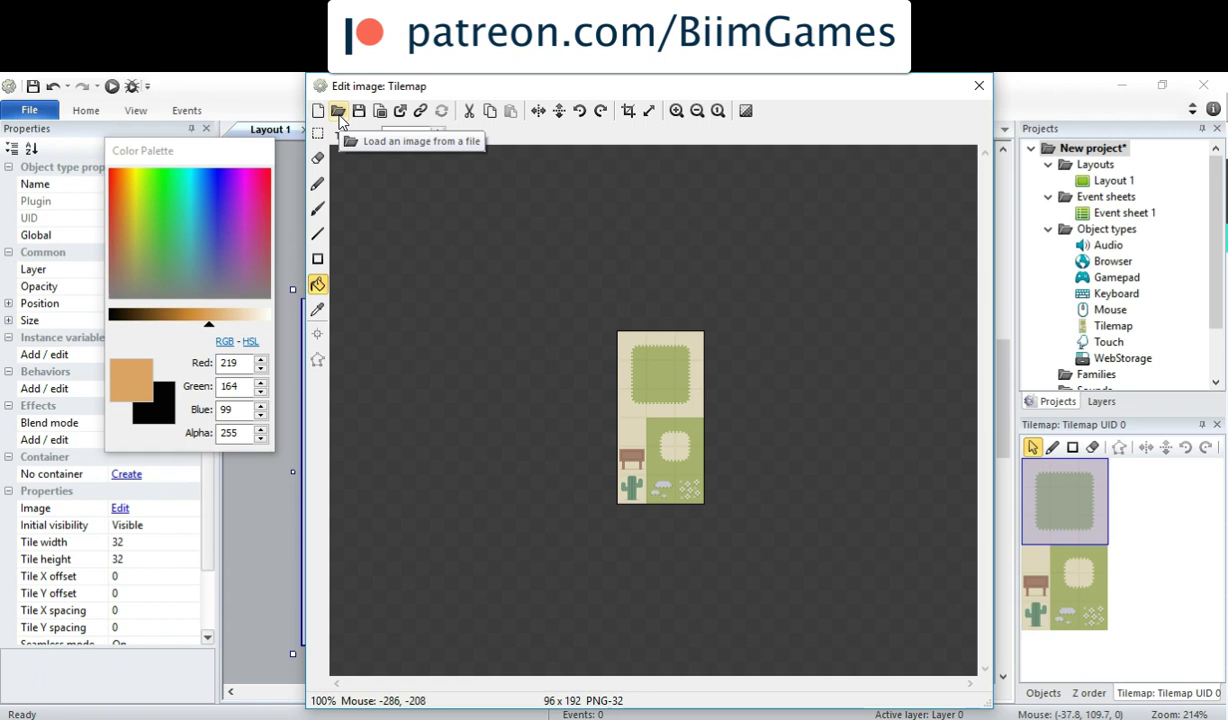
pyautogui.click(979, 88)
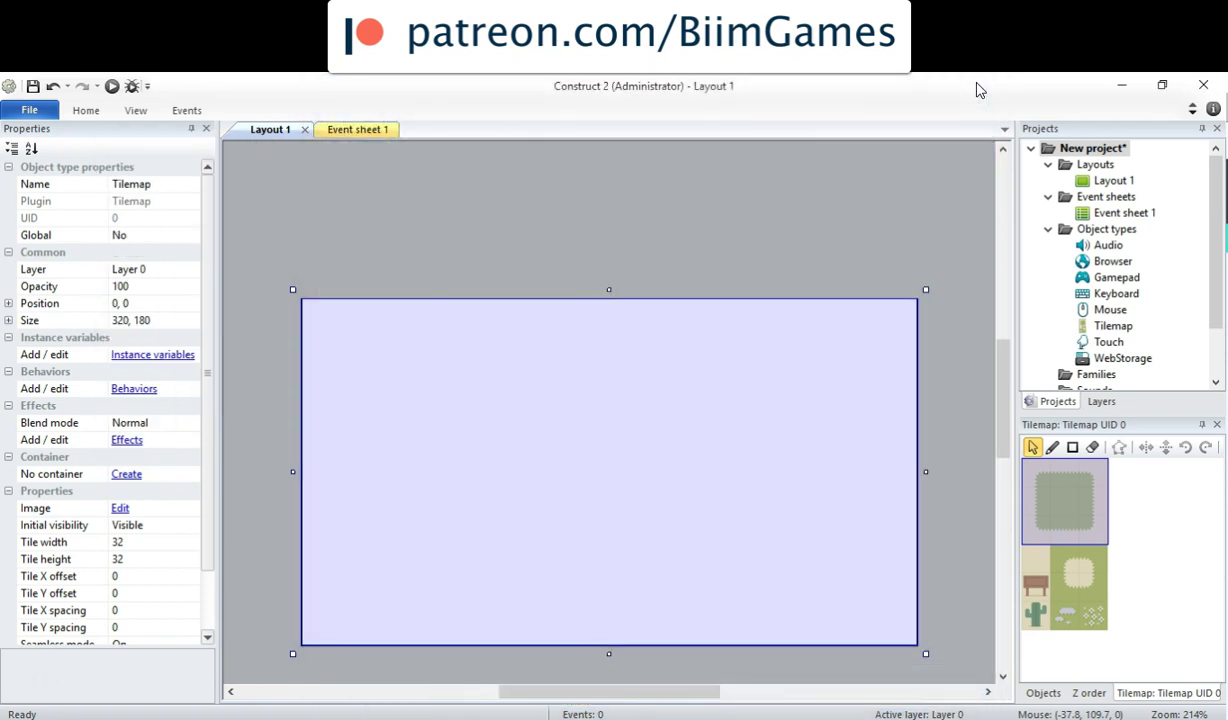
# Hide and then re-show the Tilemap Bar from the View options.
pyautogui.click(966, 100)
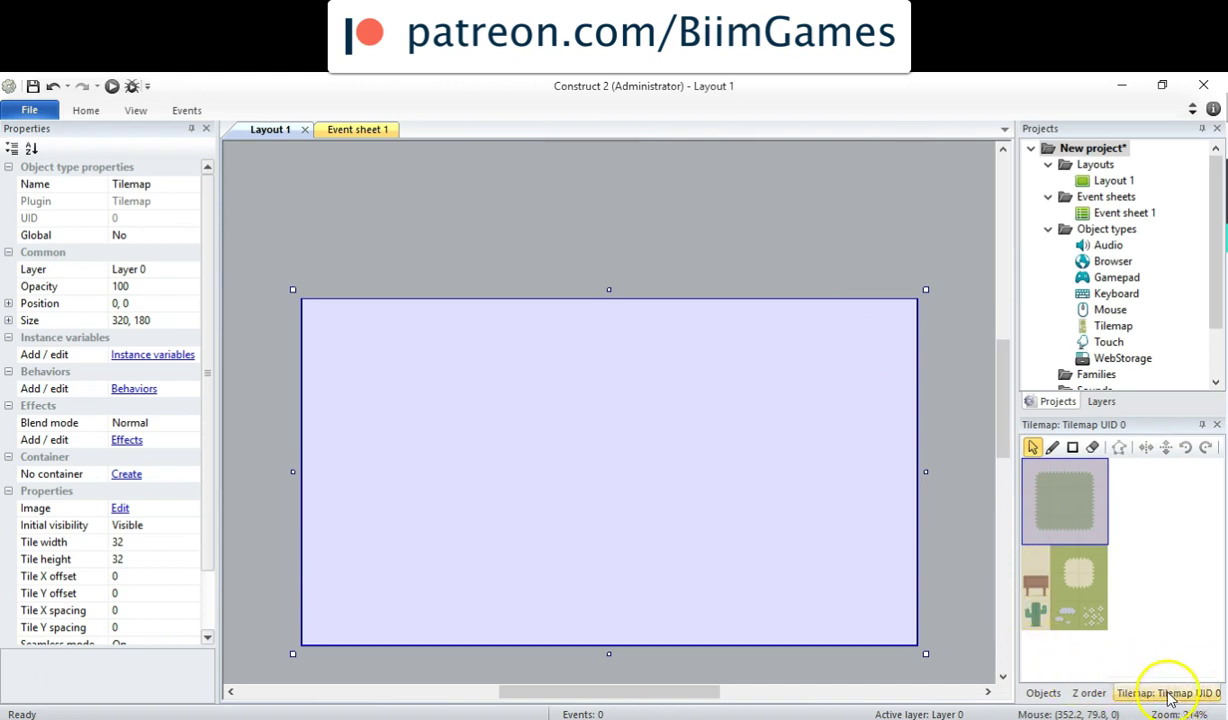
pyautogui.click(136, 112)
pyautogui.click(182, 152)
pyautogui.click(138, 111)
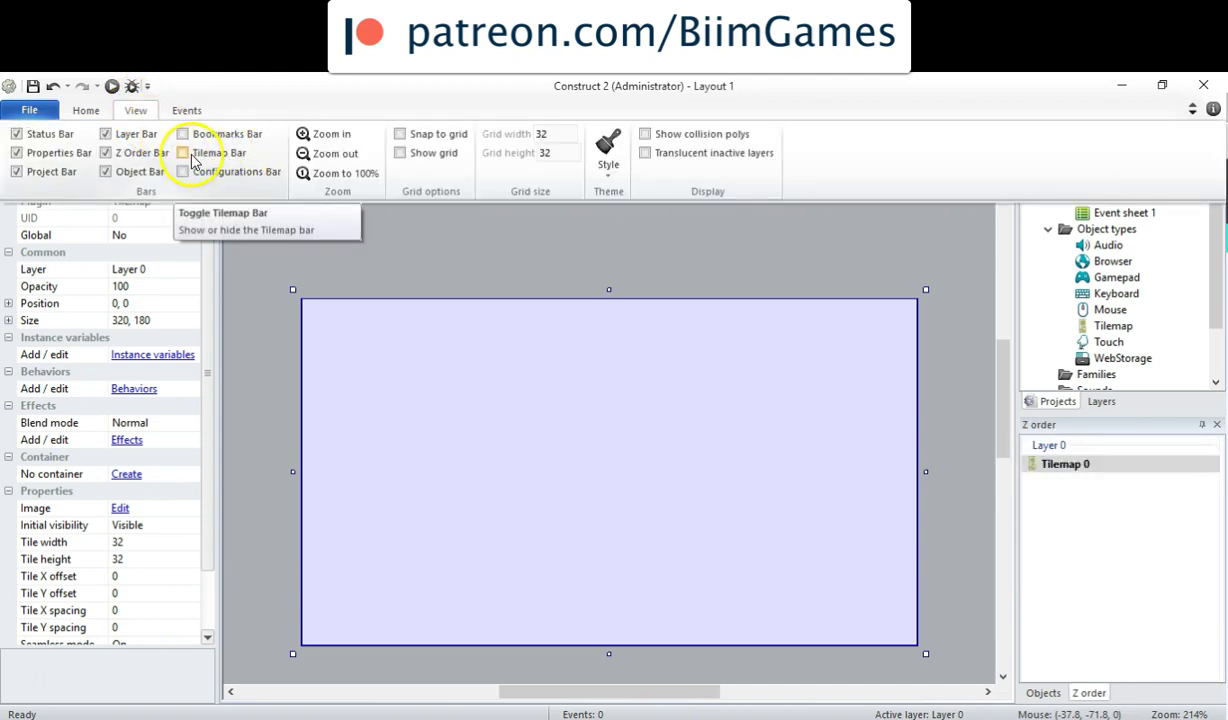
pyautogui.click(183, 153)
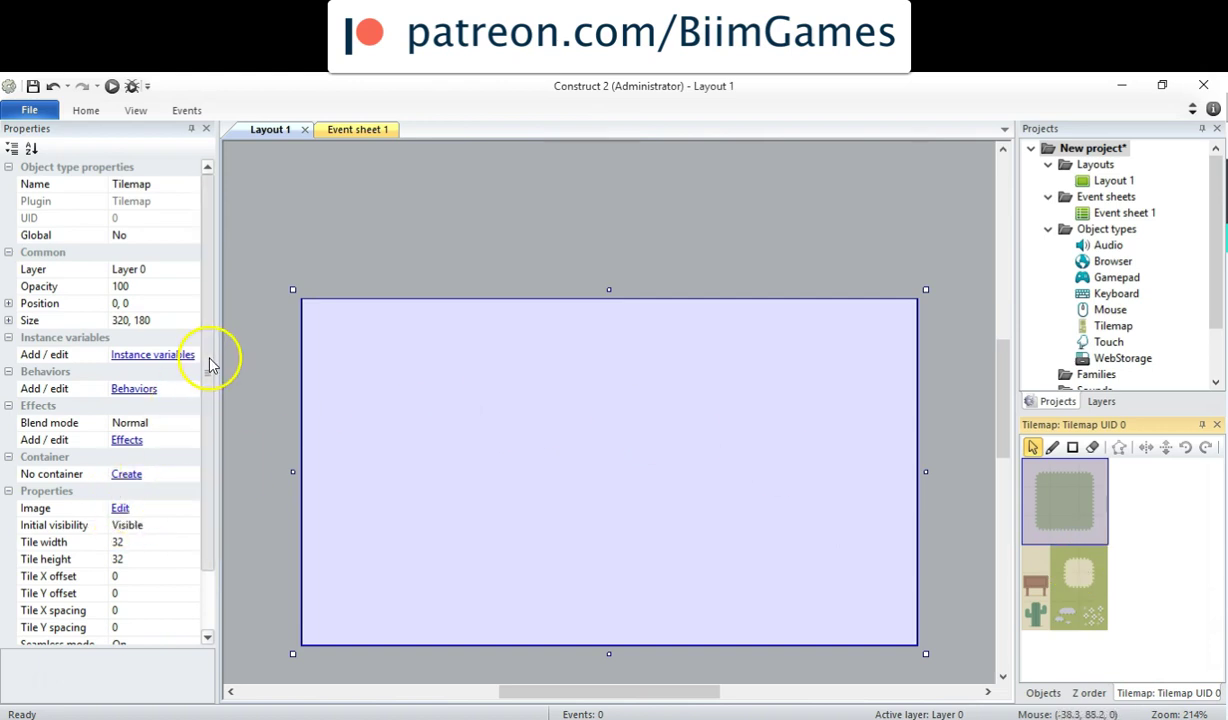
pyautogui.moveTo(213, 364); pyautogui.dragTo(210, 425)
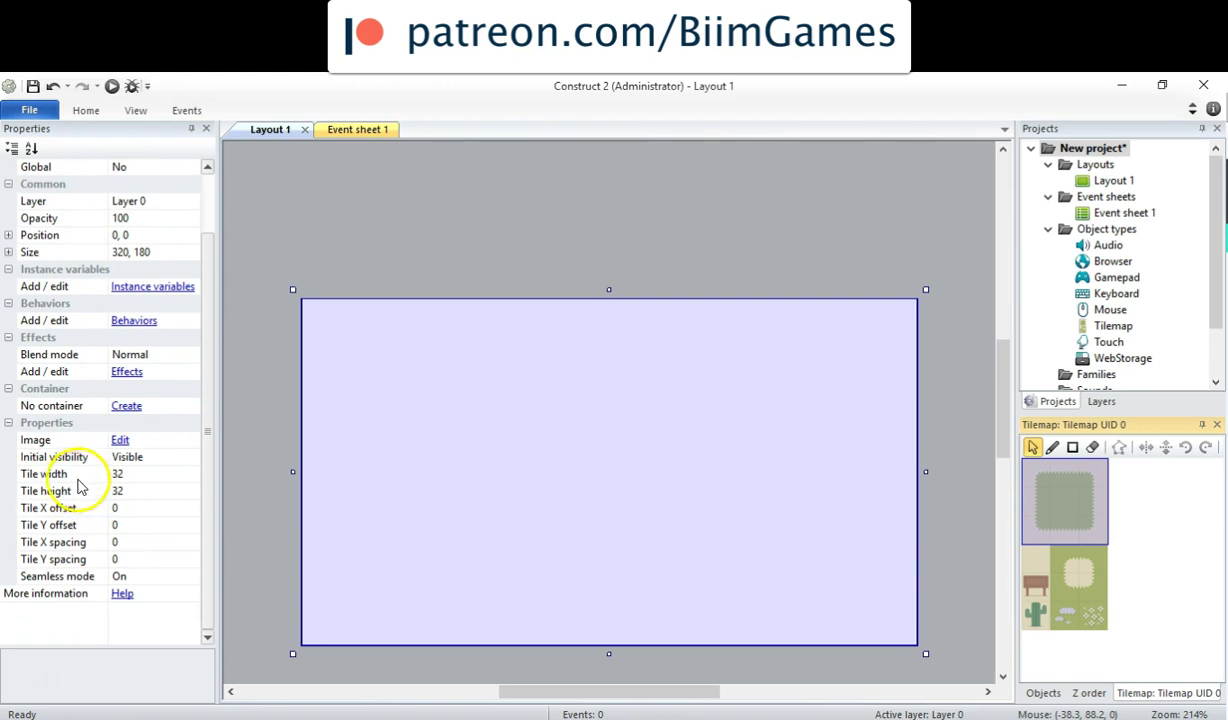
# Choose the pencil tool and the top-left tile in the Tilemap bar.
pyautogui.click(48, 475)
pyautogui.click(151, 474)
pyautogui.click(146, 491)
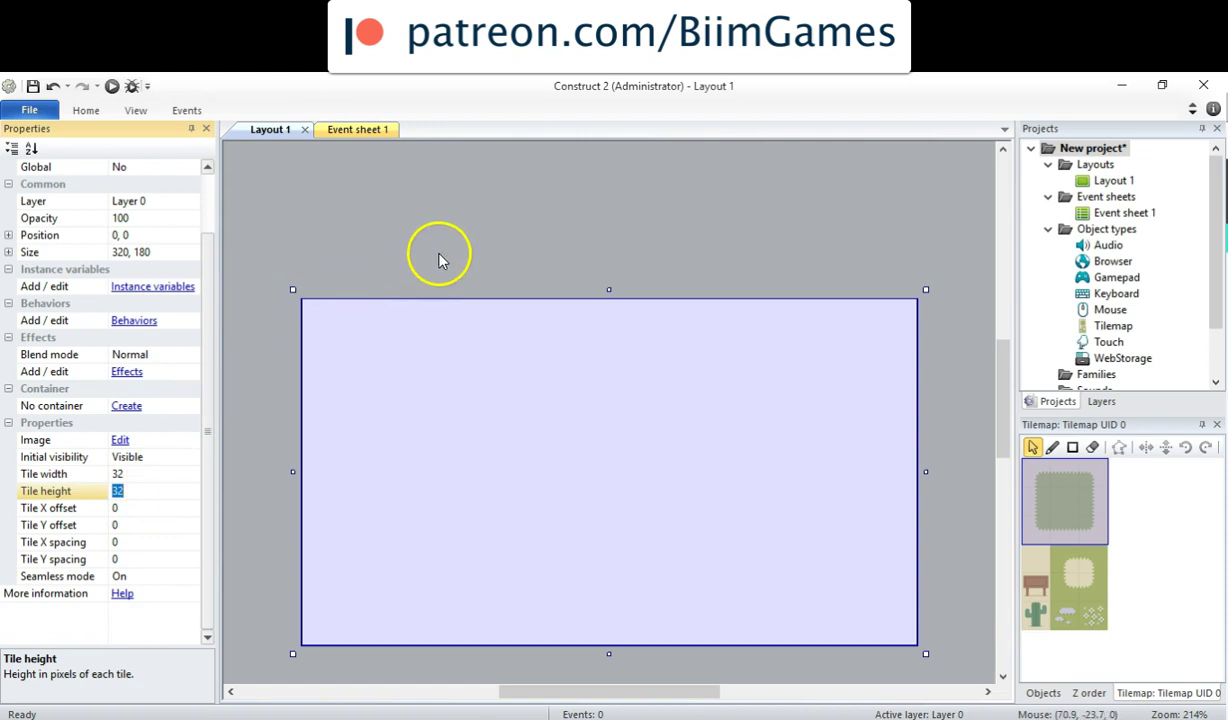
pyautogui.click(1052, 447)
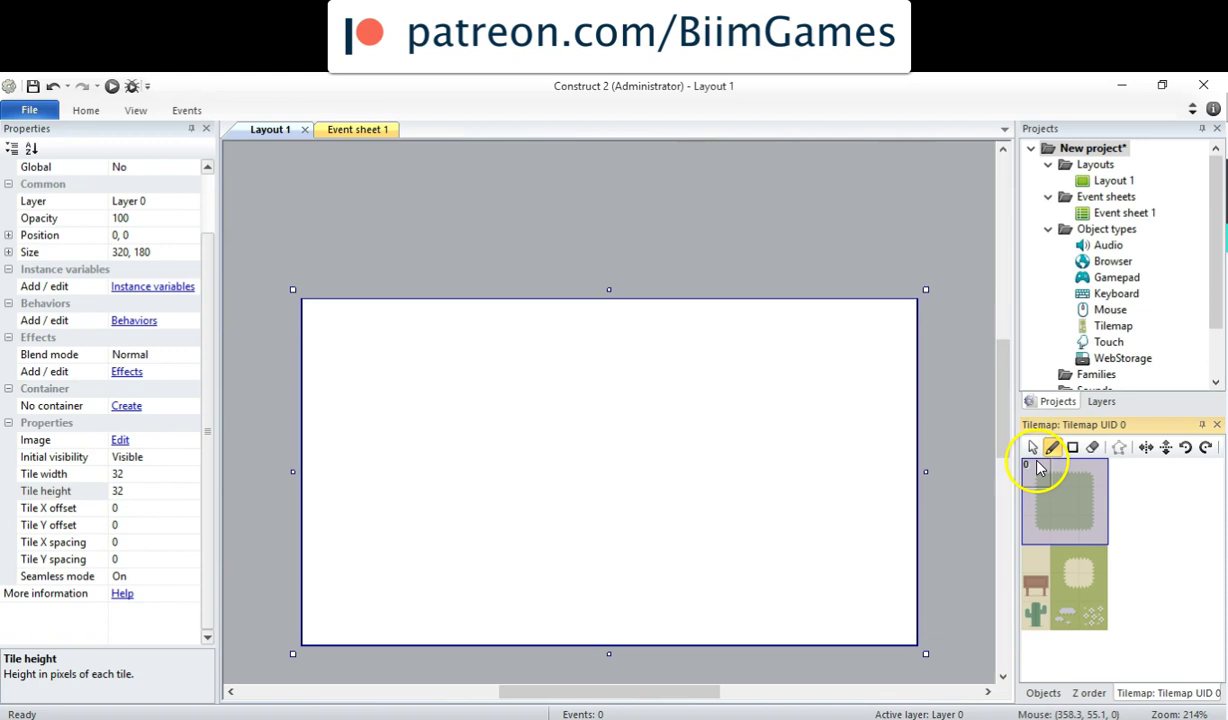
pyautogui.click(1040, 477)
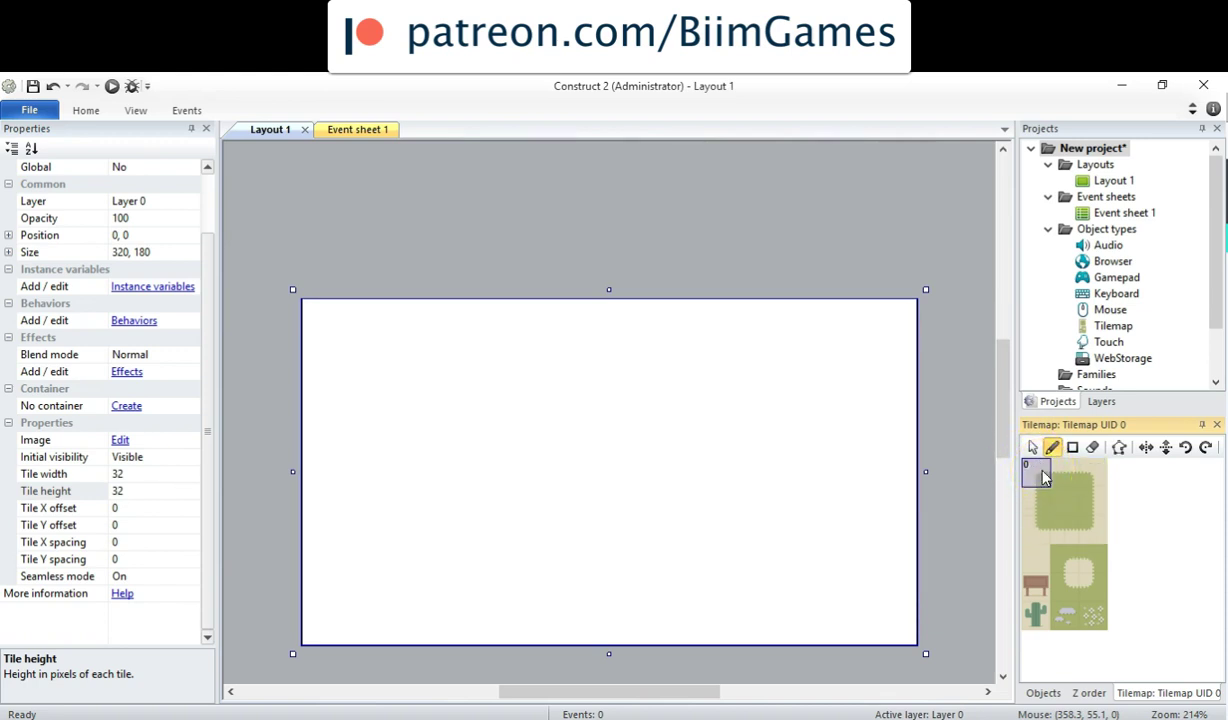
# Set the Tilemap tile width and height to 16 and pick a neighbouring tile.
pyautogui.click(174, 474)
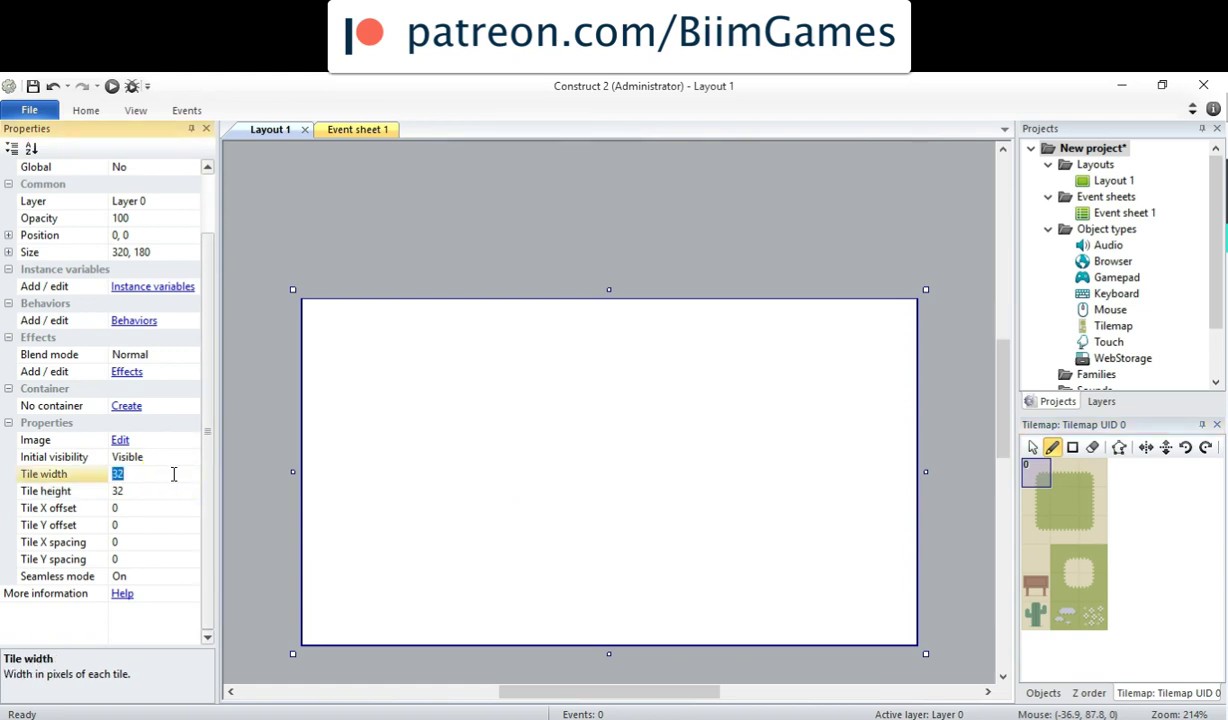
pyautogui.write('16')
pyautogui.press('Tab')
pyautogui.write('1')
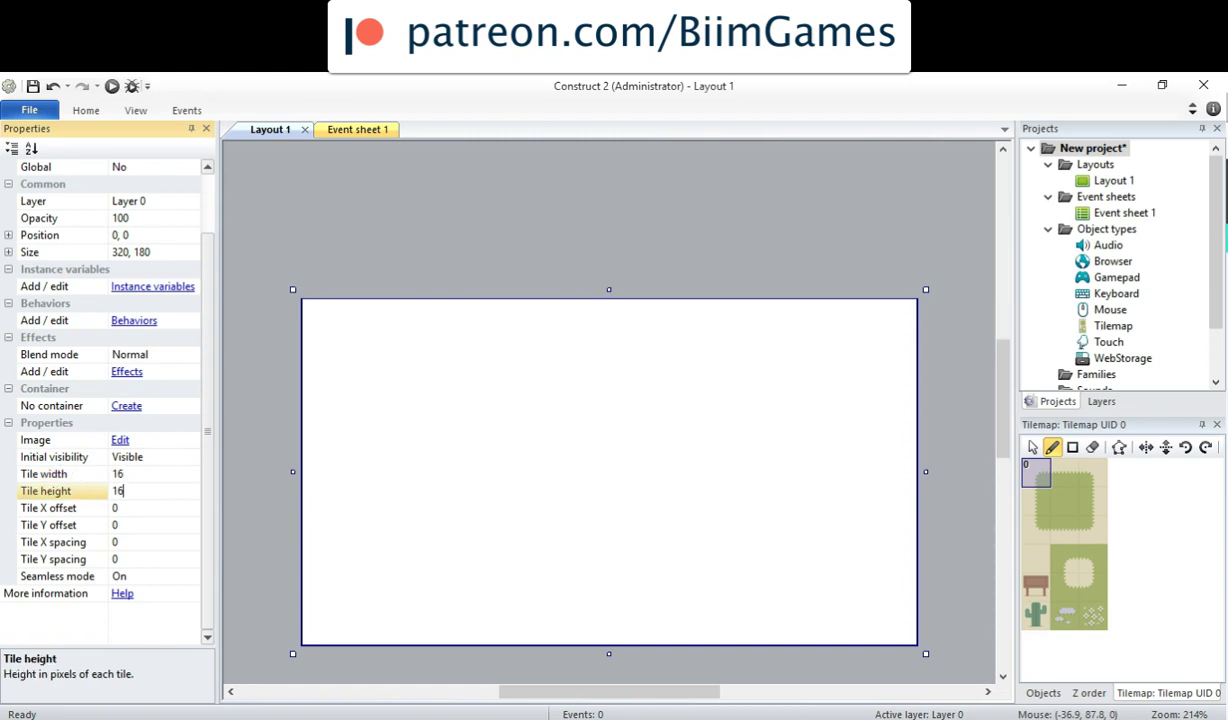
pyautogui.write('6')
pyautogui.press('Return')
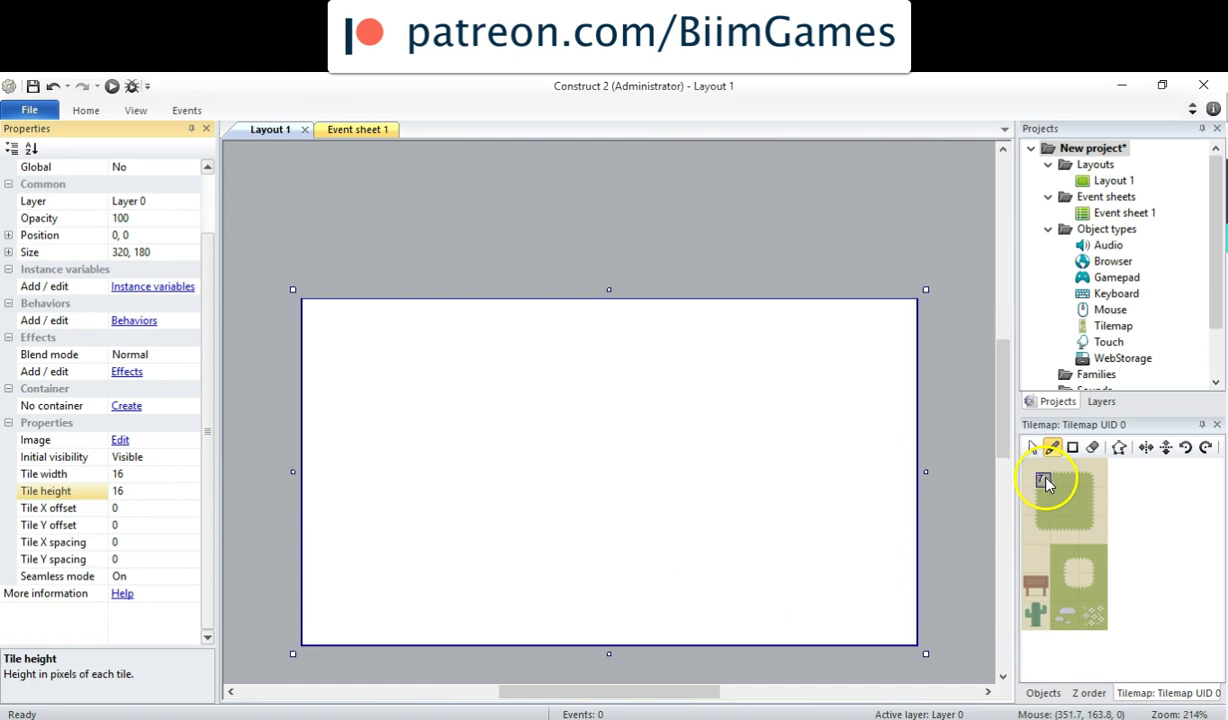
pyautogui.click(1062, 470)
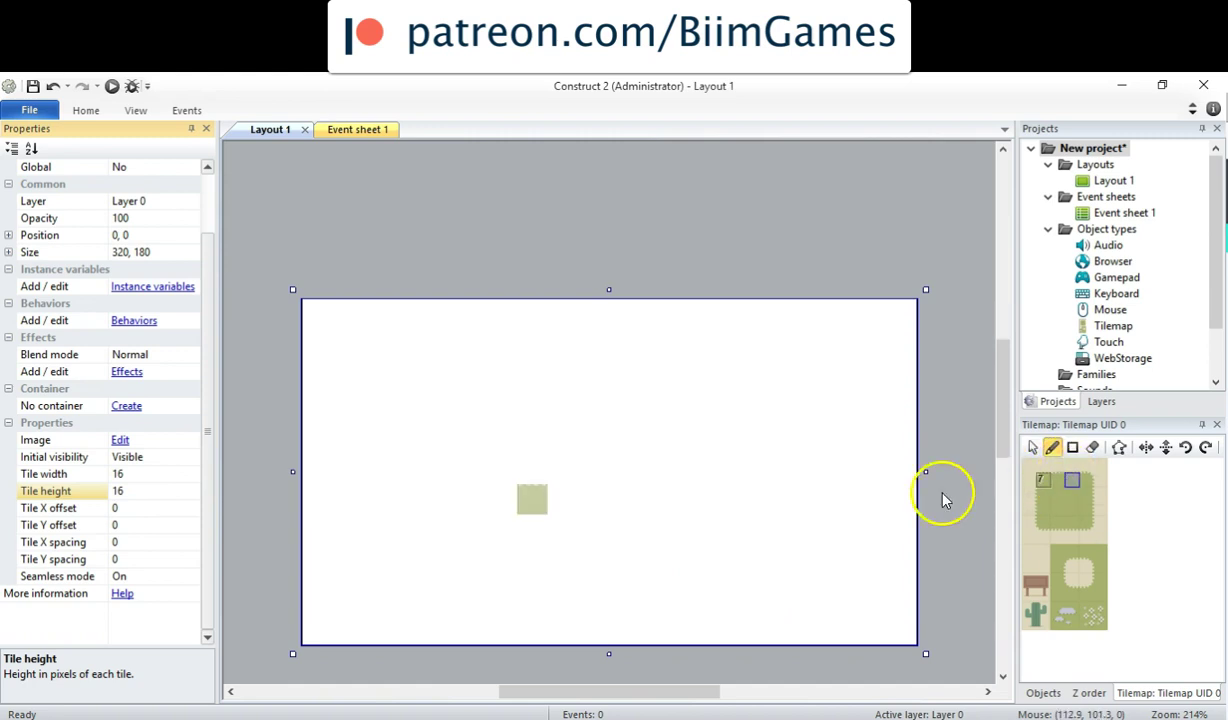
# Restore the tile width and height to 32.
pyautogui.click(150, 491)
pyautogui.click(155, 474)
pyautogui.write('32')
pyautogui.click(151, 490)
pyautogui.press('Return')
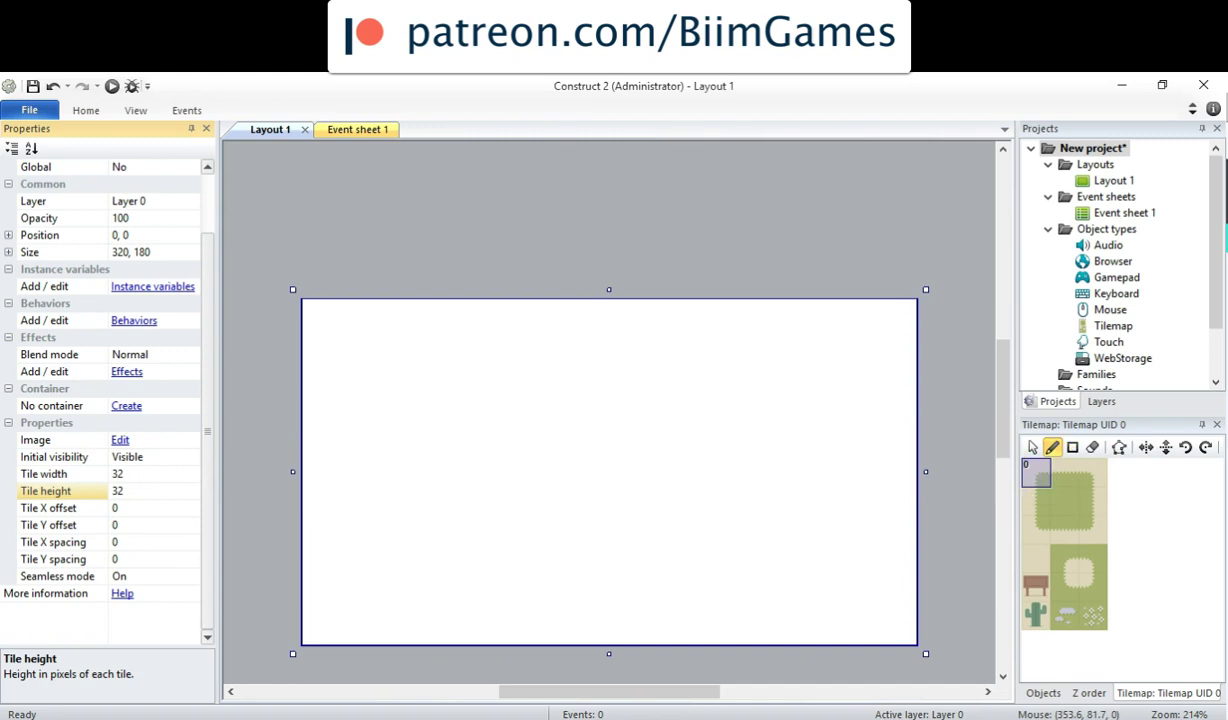
pyautogui.click(1050, 478)
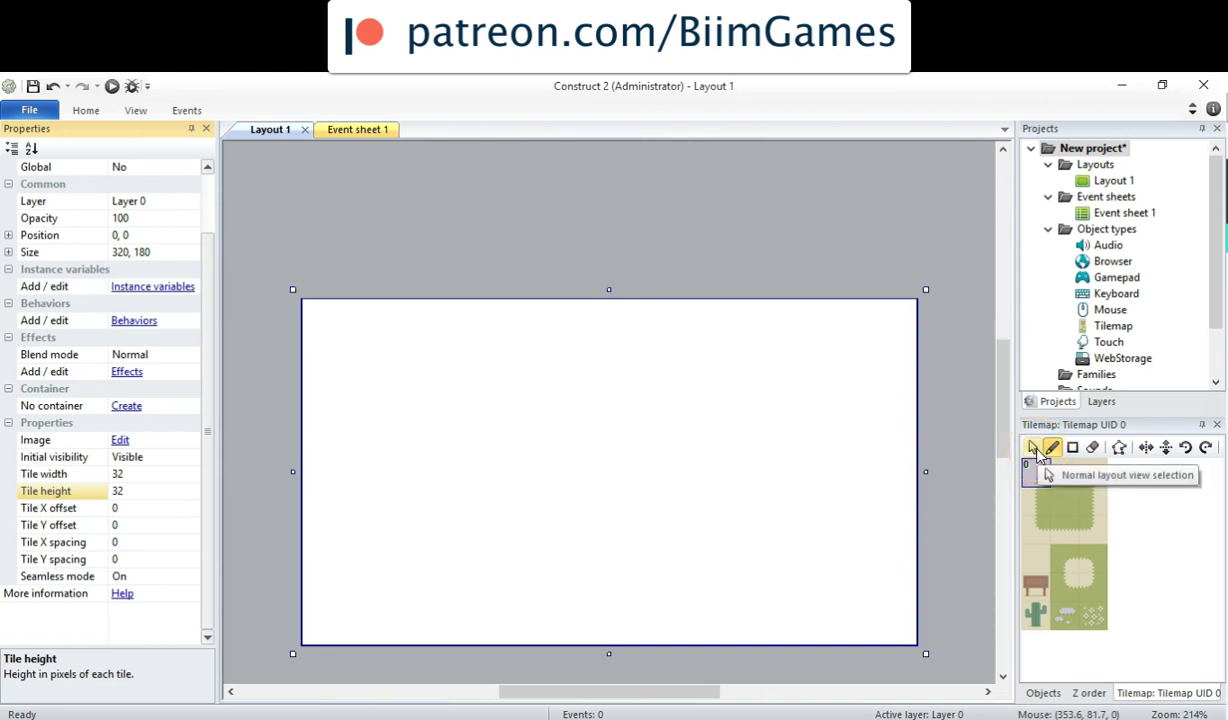
pyautogui.click(1033, 449)
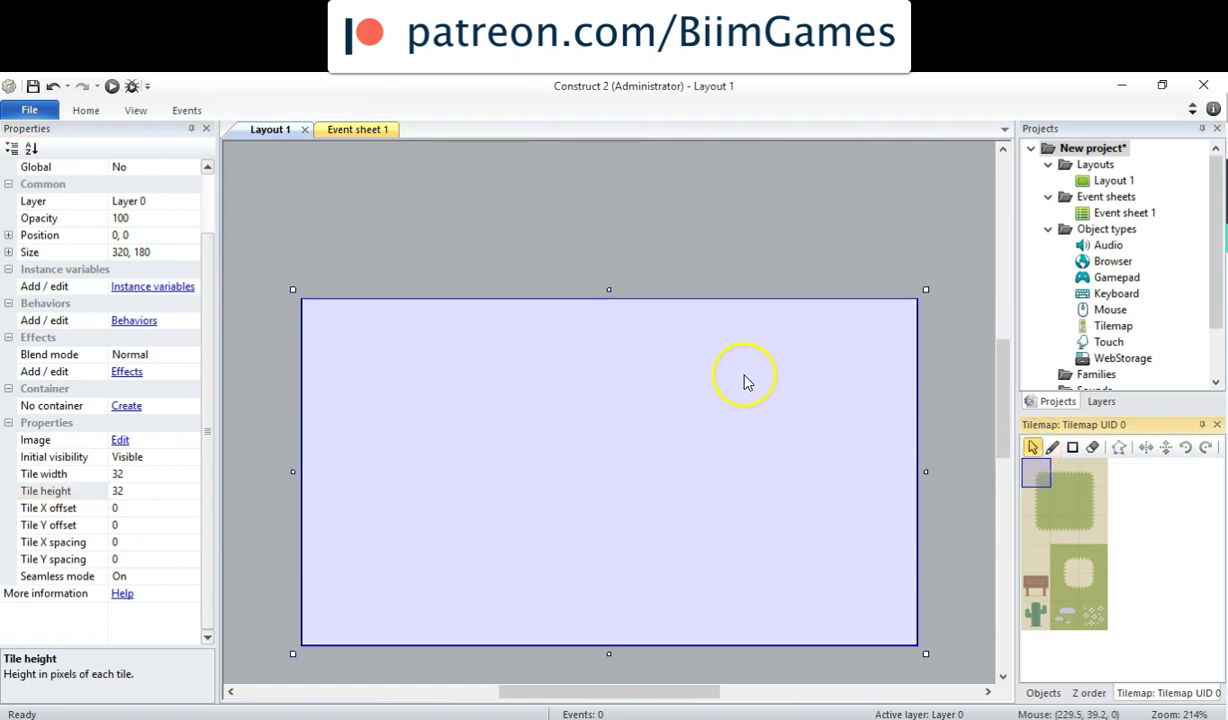
pyautogui.click(718, 262)
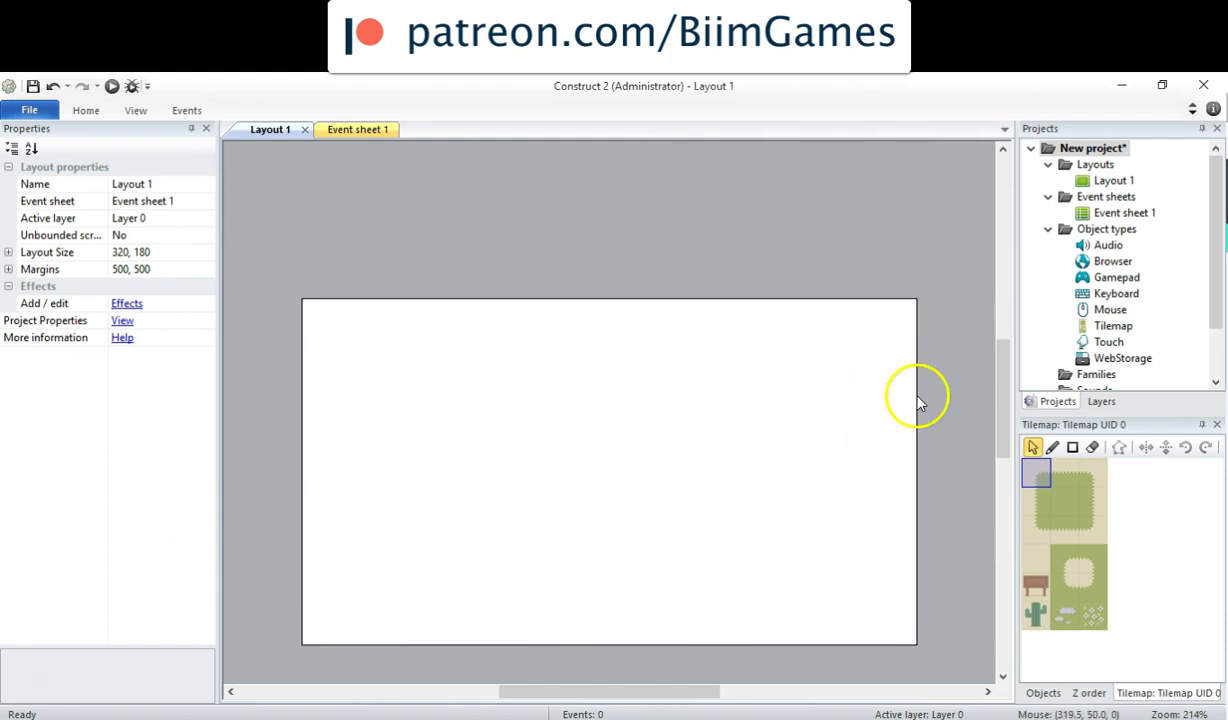
pyautogui.click(1112, 328)
pyautogui.click(781, 503)
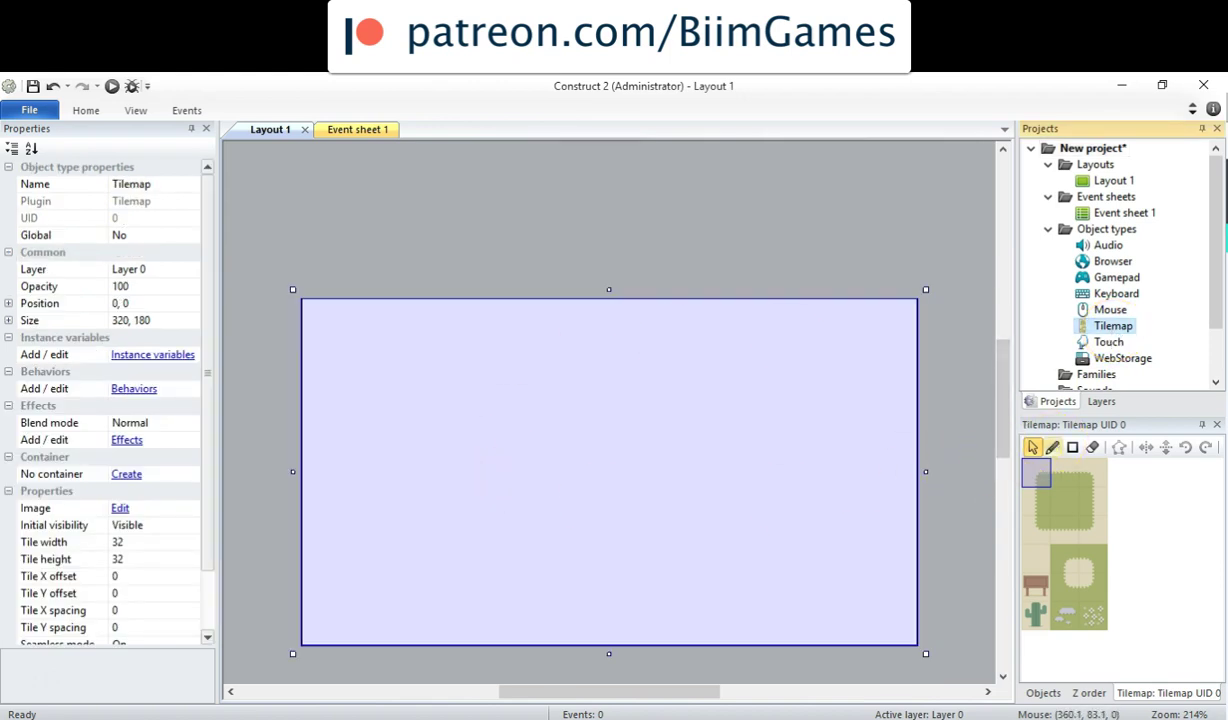
# Paint a grass corner tile and a strip of grass top-edge tiles to its right.
pyautogui.click(1053, 449)
pyautogui.click(1037, 476)
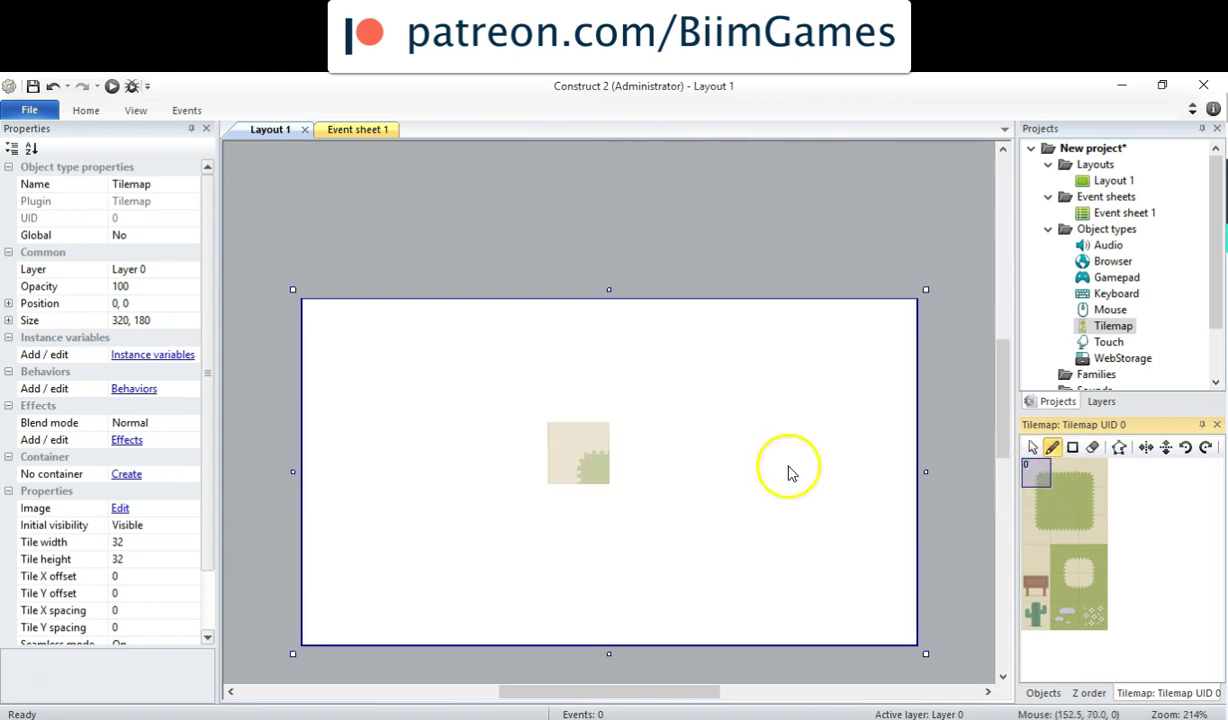
pyautogui.click(433, 416)
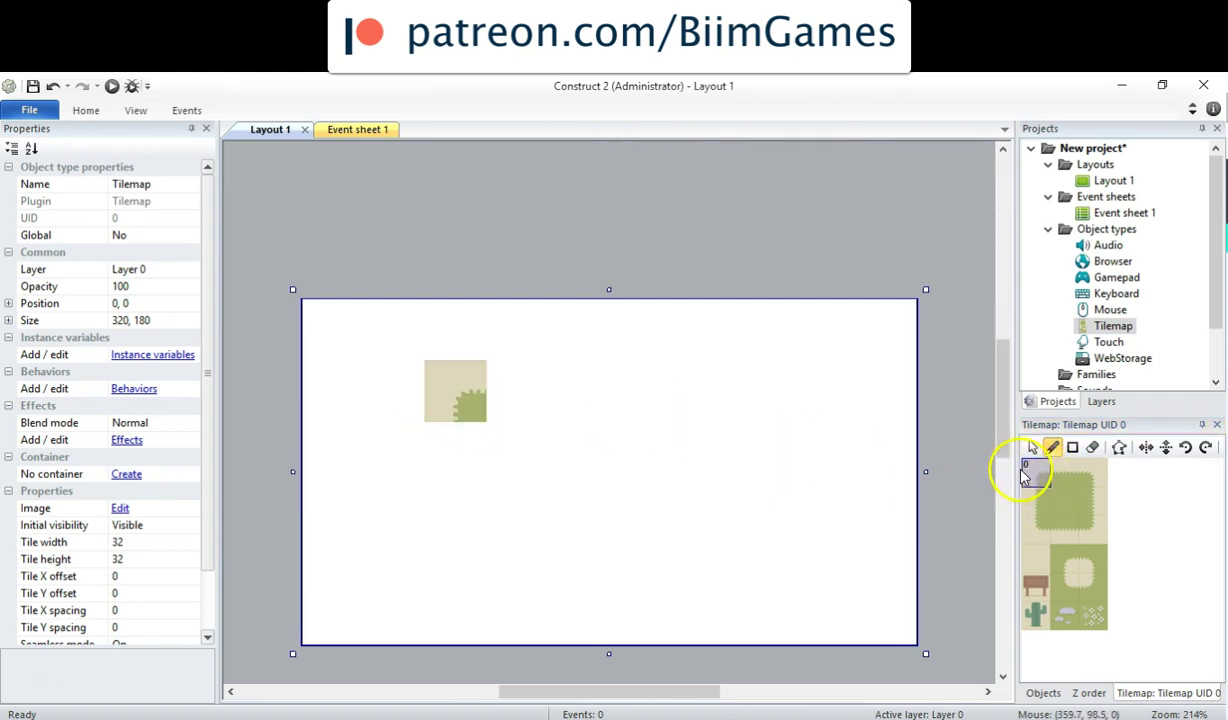
pyautogui.click(1053, 478)
pyautogui.moveTo(470, 405); pyautogui.dragTo(540, 400)
pyautogui.moveTo(632, 418); pyautogui.dragTo(576, 408)
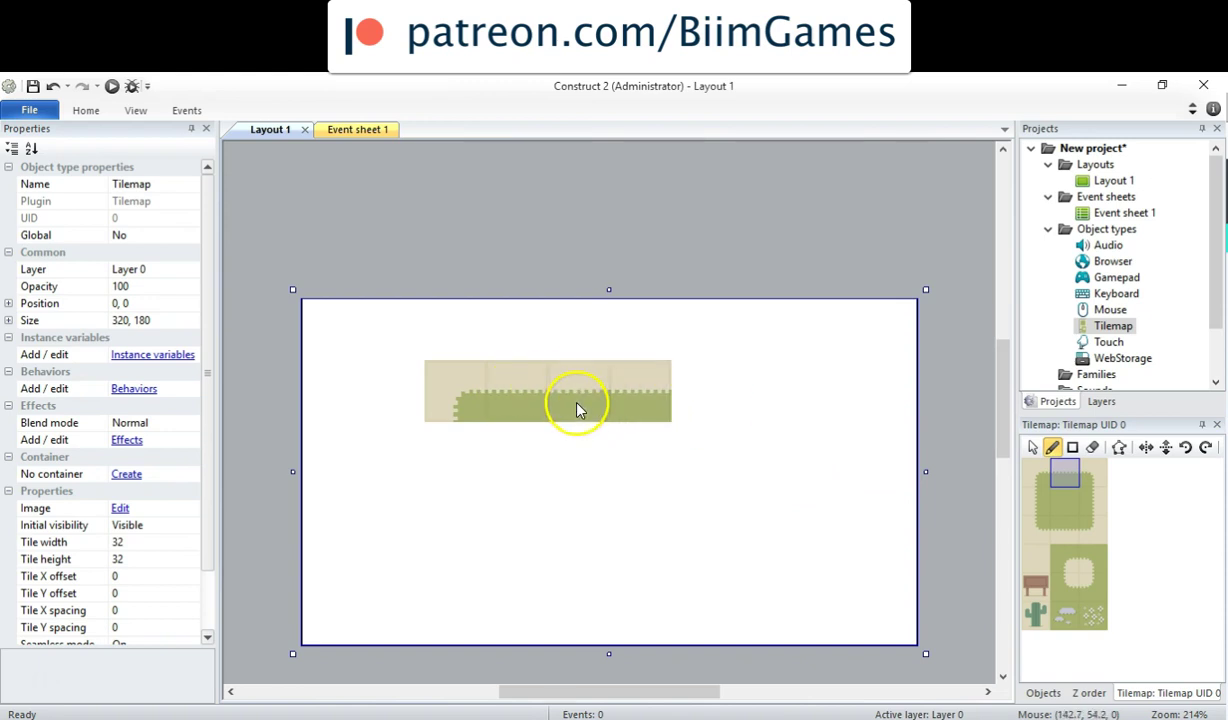
# Rectangle-fill a block below the strip with the 2x2 grass patch, undoing a stray tile.
pyautogui.click(1072, 448)
pyautogui.moveTo(1034, 474); pyautogui.dragTo(1072, 526)
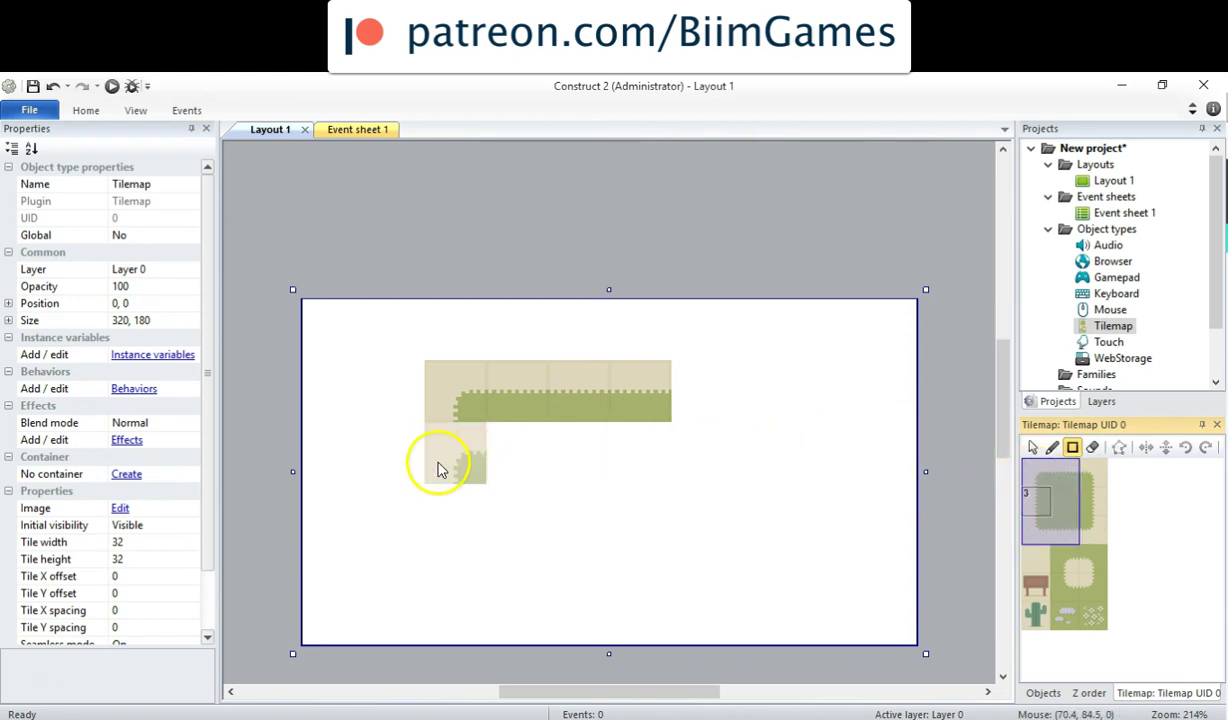
pyautogui.moveTo(439, 471)
pyautogui.mouseDown()
pyautogui.moveTo(583, 527)
pyautogui.moveTo(726, 545)
pyautogui.mouseUp()
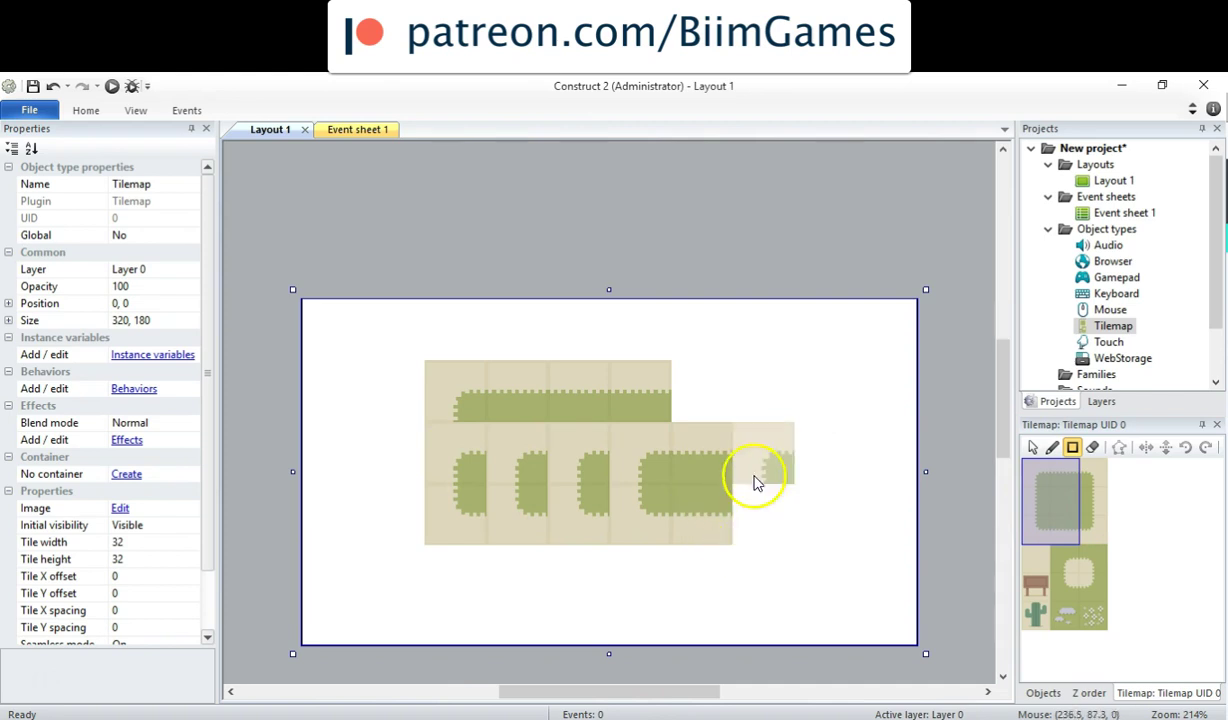
pyautogui.click(779, 411)
pyautogui.hotkey('ctrl', 'z')
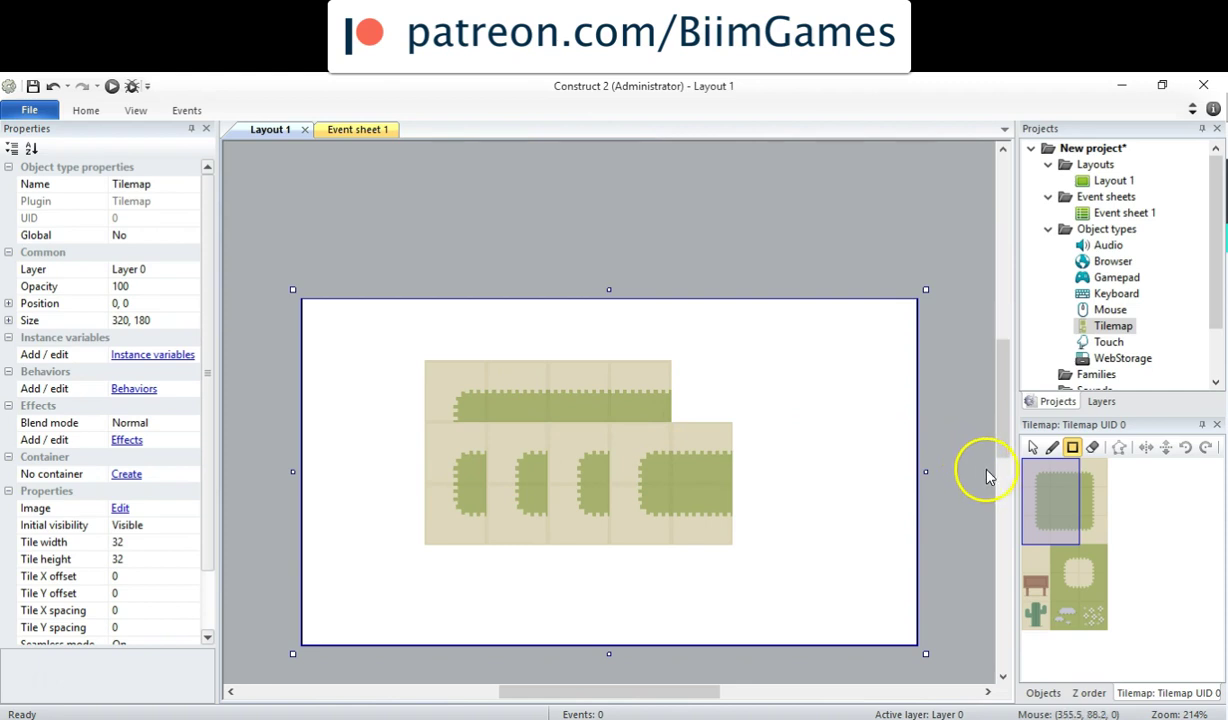
# Select the 2x2 grass square and stamp it at six spots across the layout.
pyautogui.click(1030, 468)
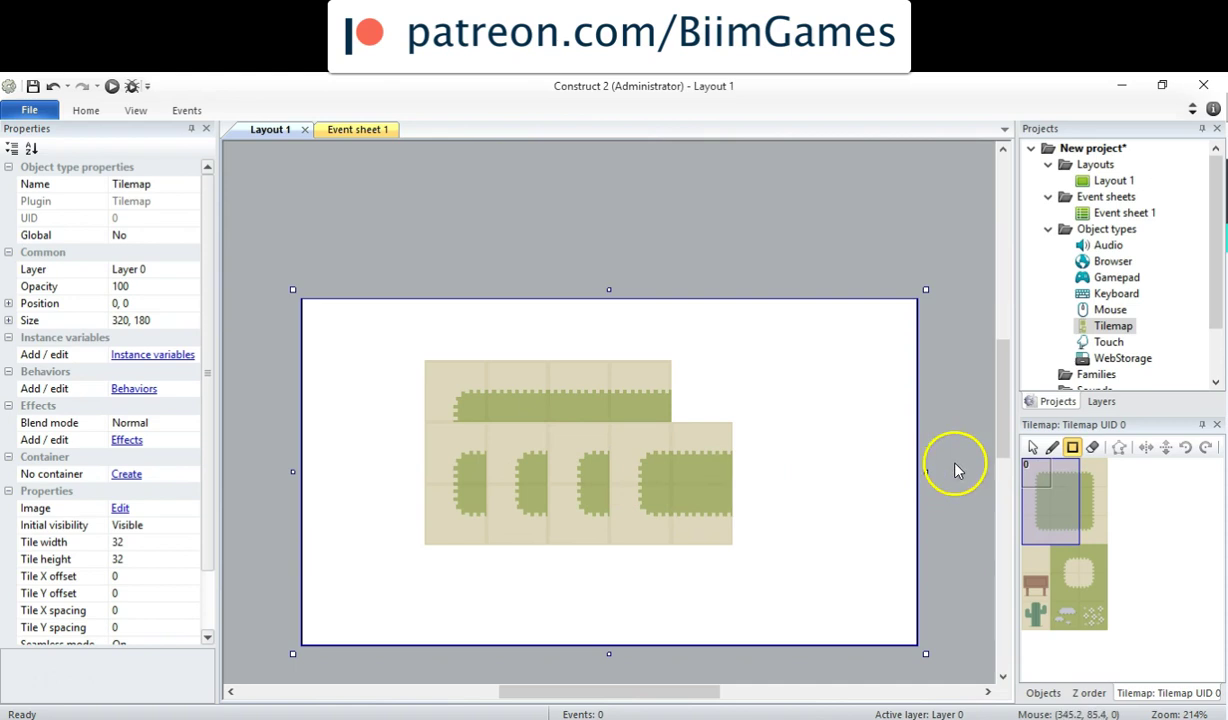
pyautogui.click(1038, 476)
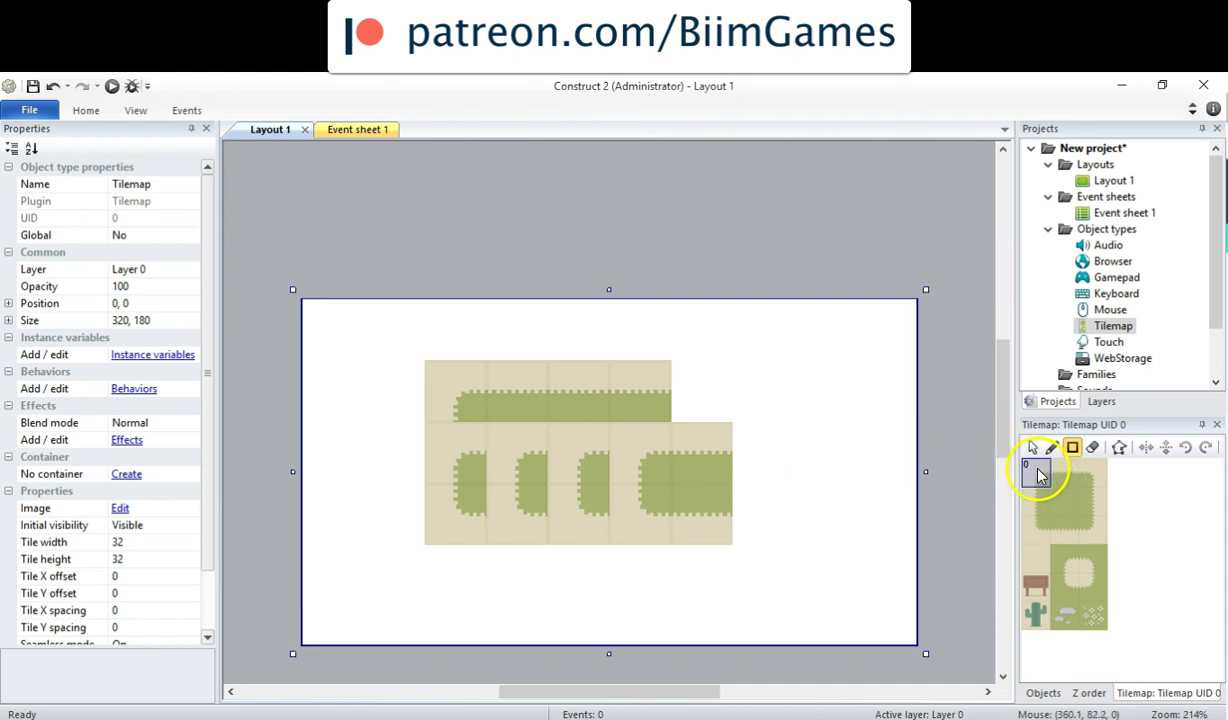
pyautogui.moveTo(1038, 476); pyautogui.dragTo(1088, 523)
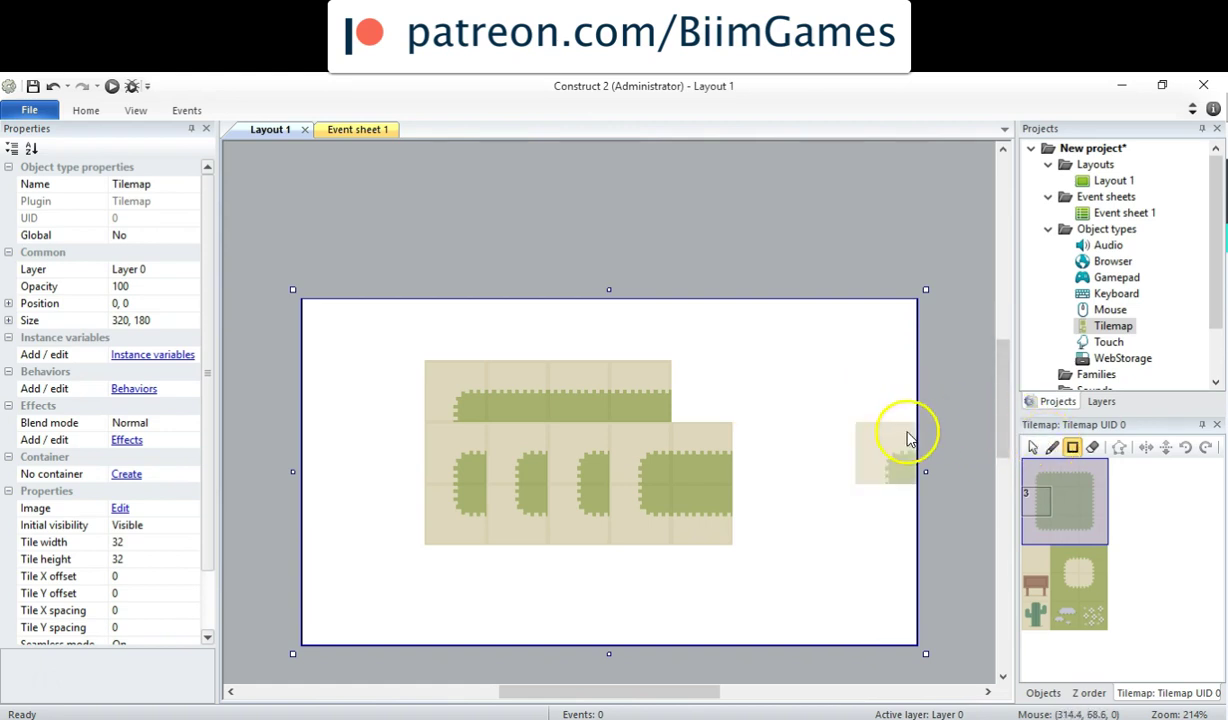
pyautogui.click(1052, 447)
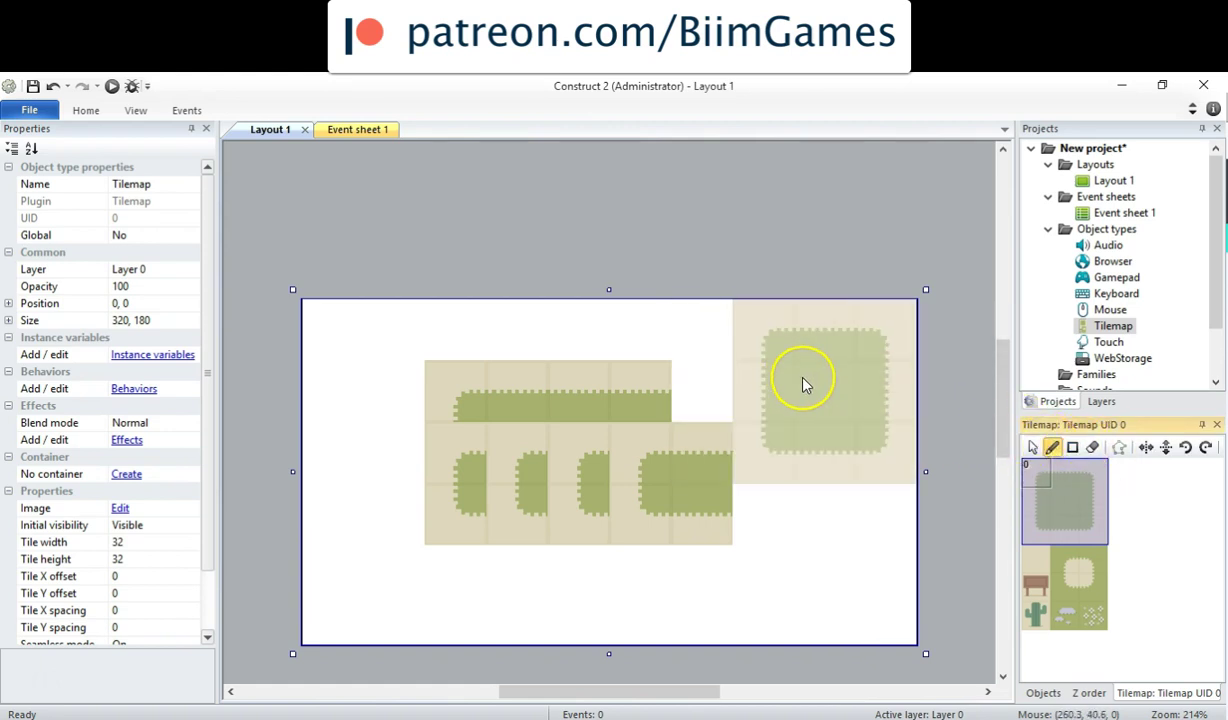
pyautogui.click(803, 380)
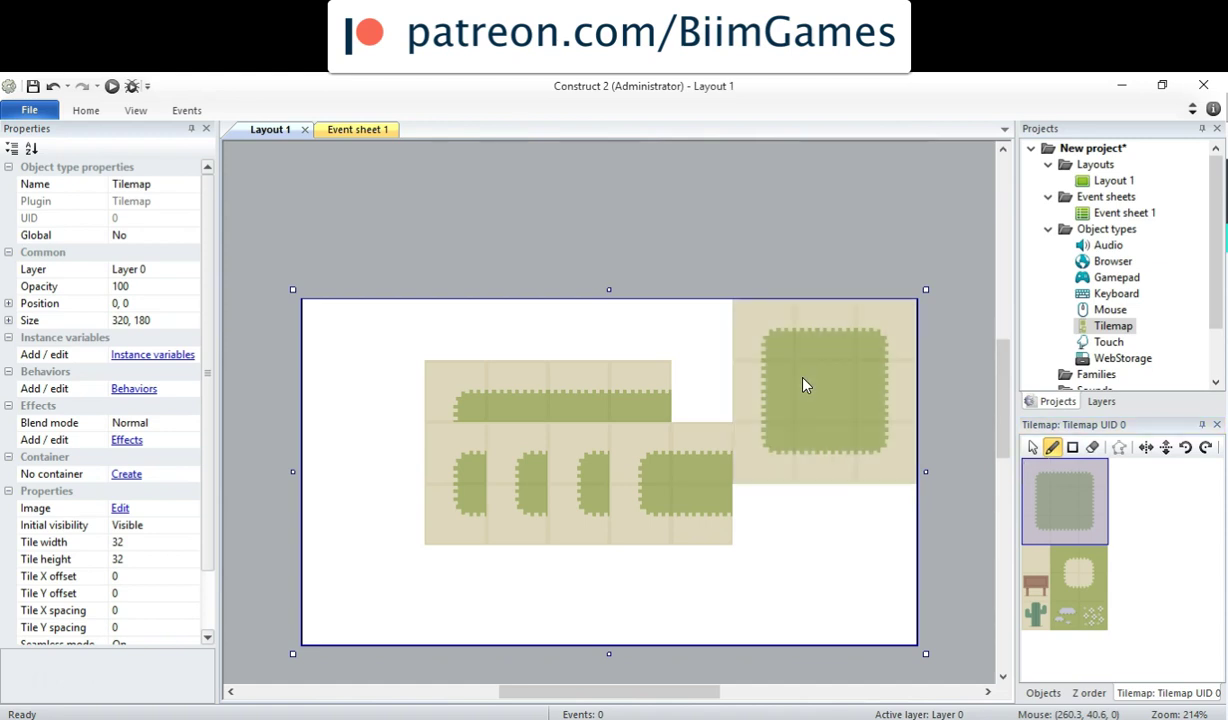
pyautogui.click(632, 413)
pyautogui.click(458, 410)
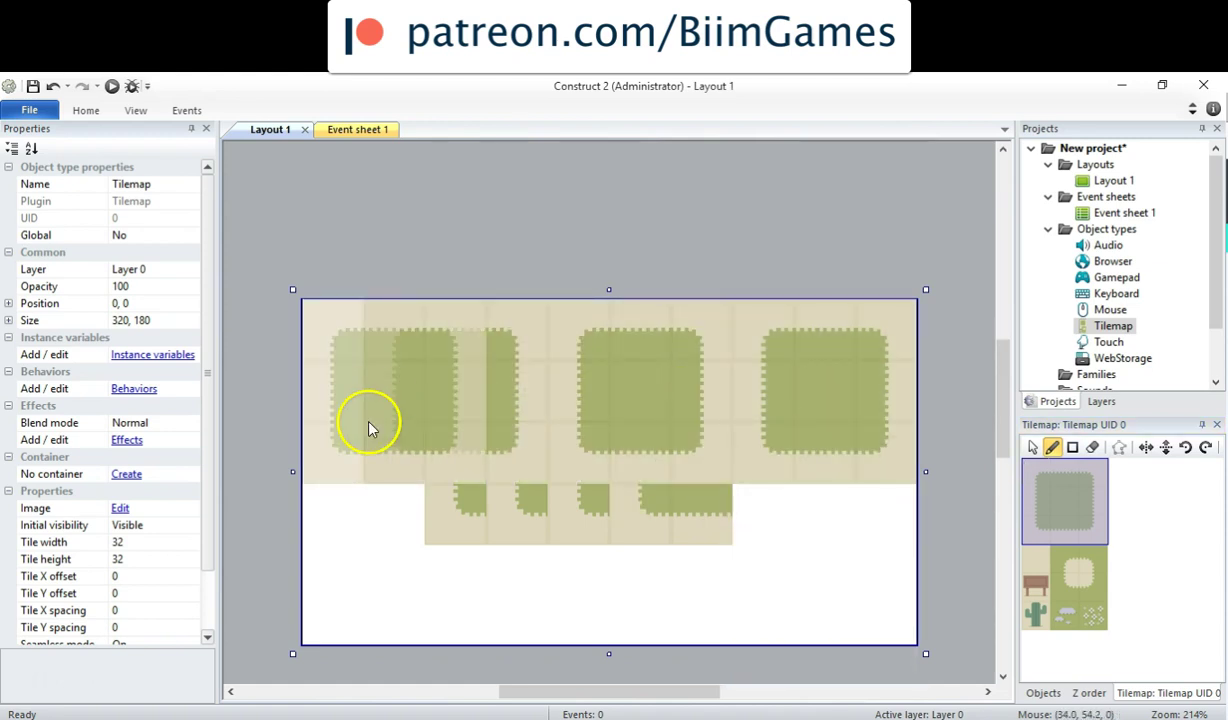
pyautogui.click(440, 528)
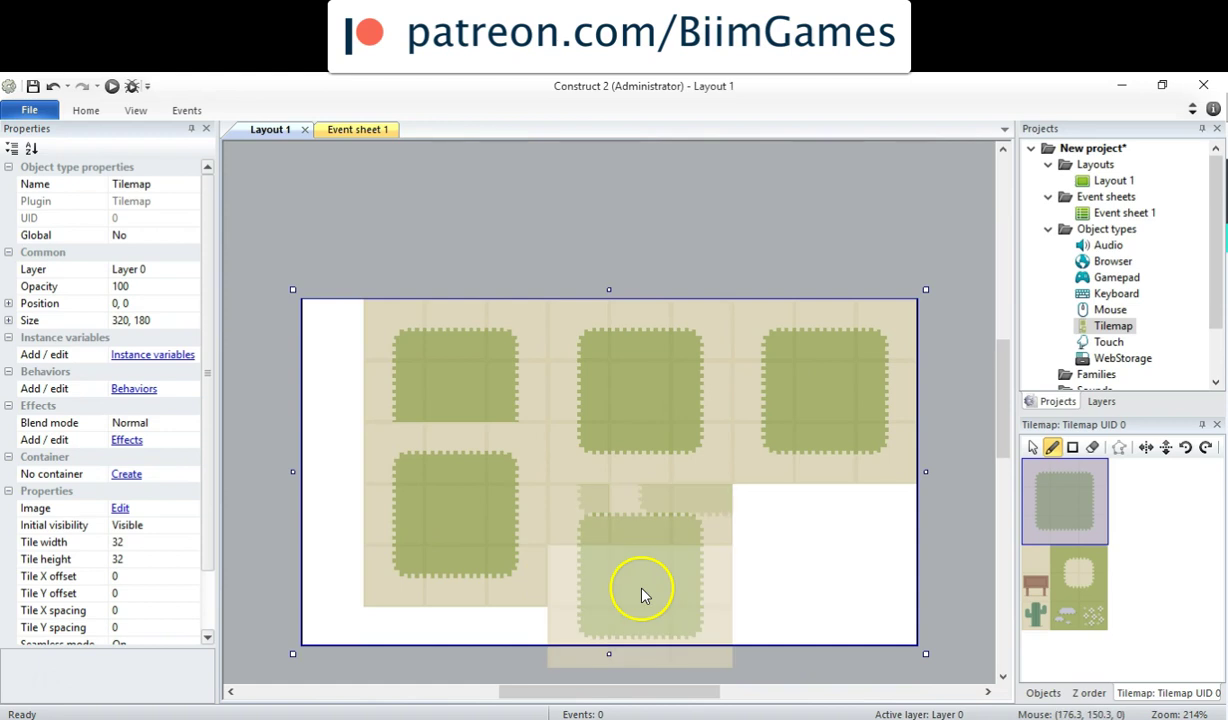
pyautogui.click(641, 553)
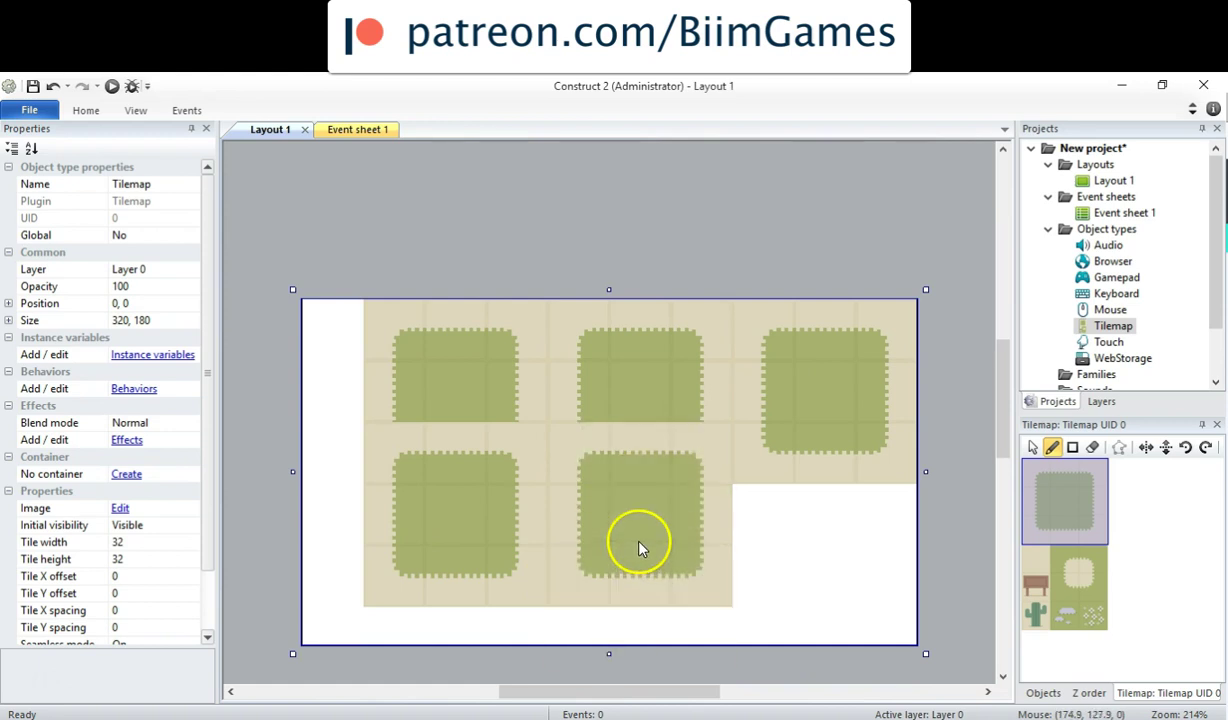
pyautogui.click(703, 476)
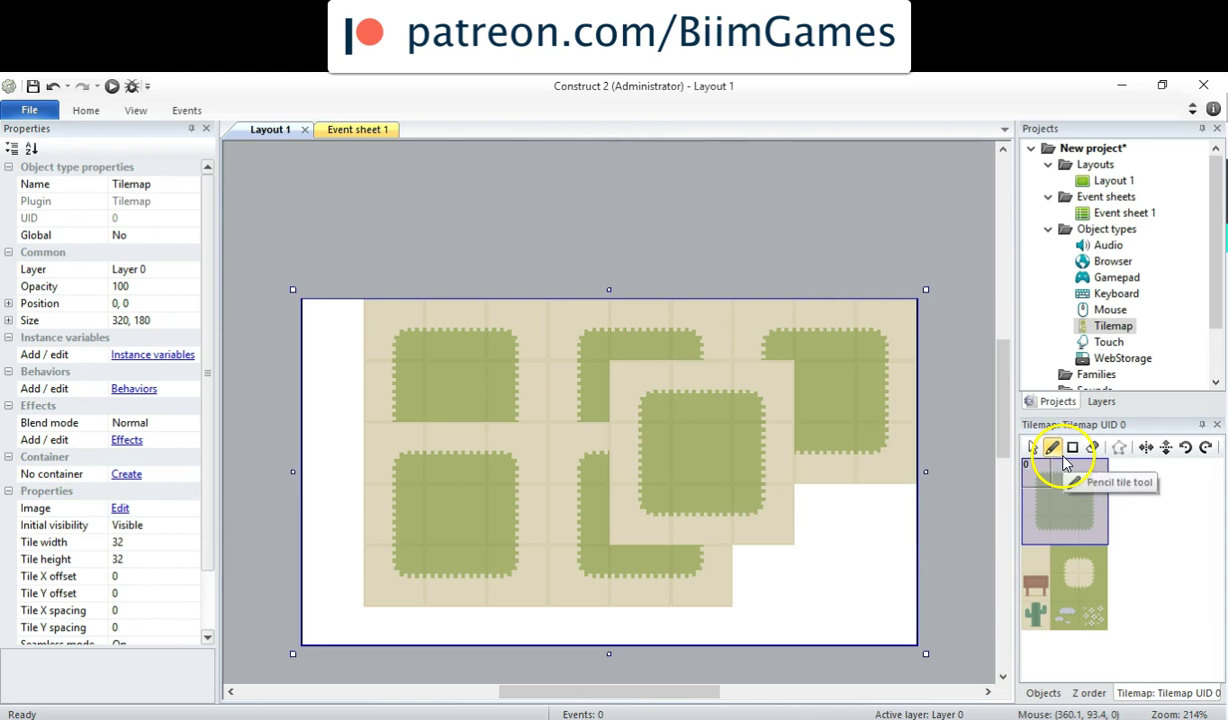
# Erase the grass patch at the top right with the eraser tool.
pyautogui.click(1092, 449)
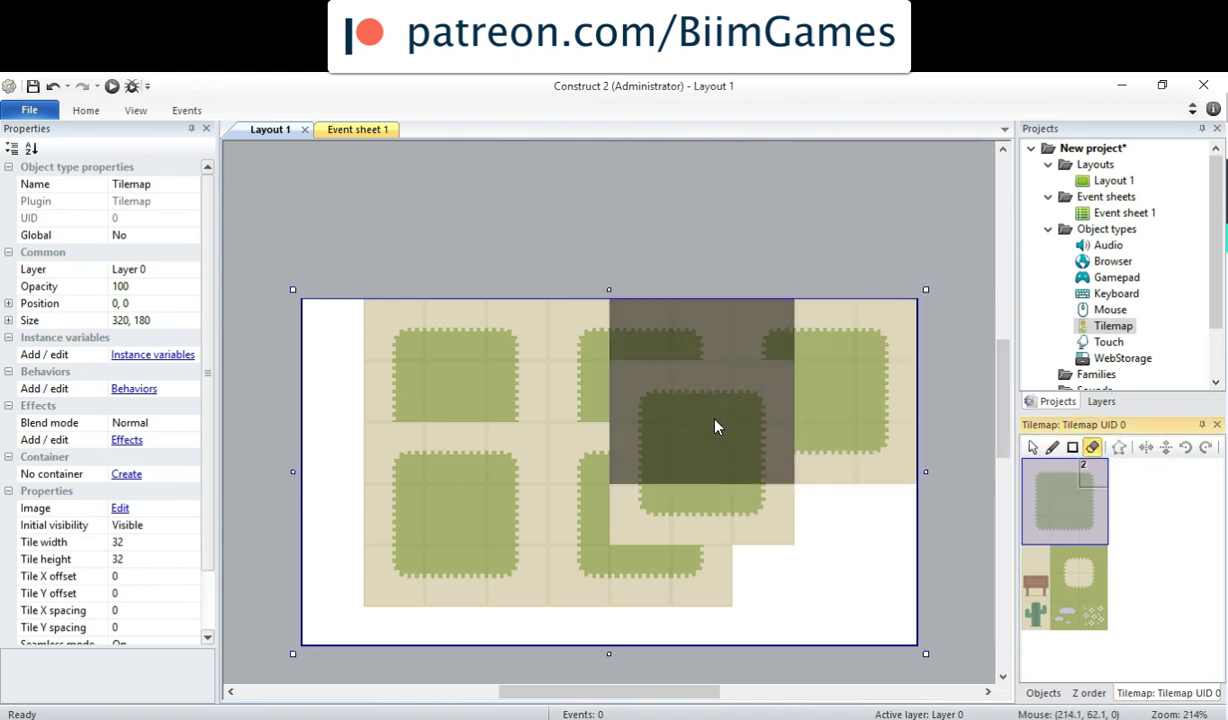
pyautogui.click(804, 427)
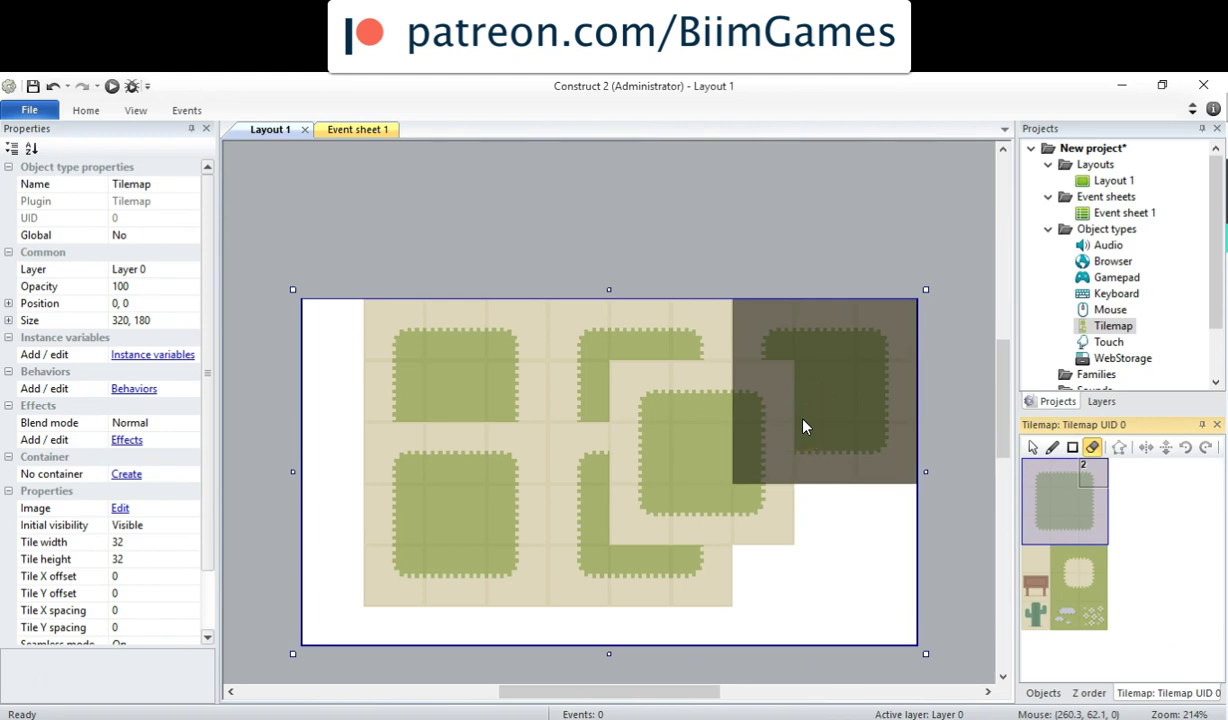
pyautogui.click(1026, 472)
pyautogui.click(838, 430)
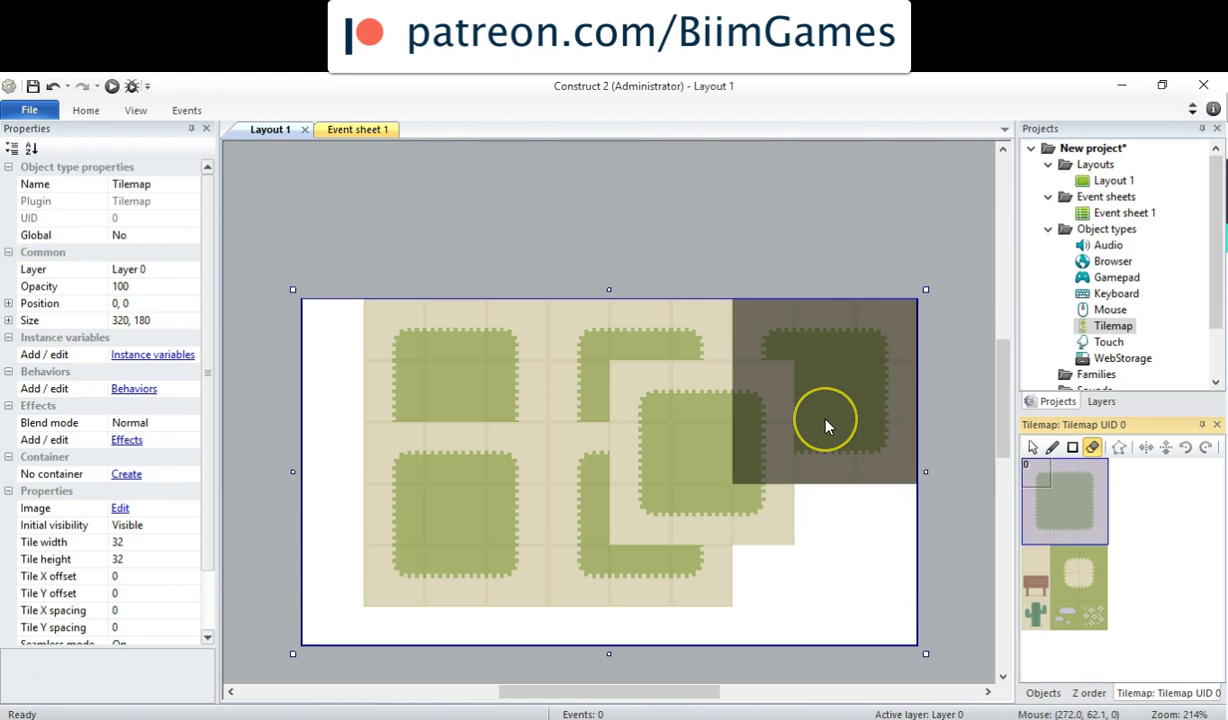
pyautogui.click(826, 427)
pyautogui.click(1065, 490)
# Reset the eraser to a single tile and erase tiles along the lower right edge.
pyautogui.click(1042, 475)
pyautogui.click(1055, 480)
pyautogui.click(1047, 479)
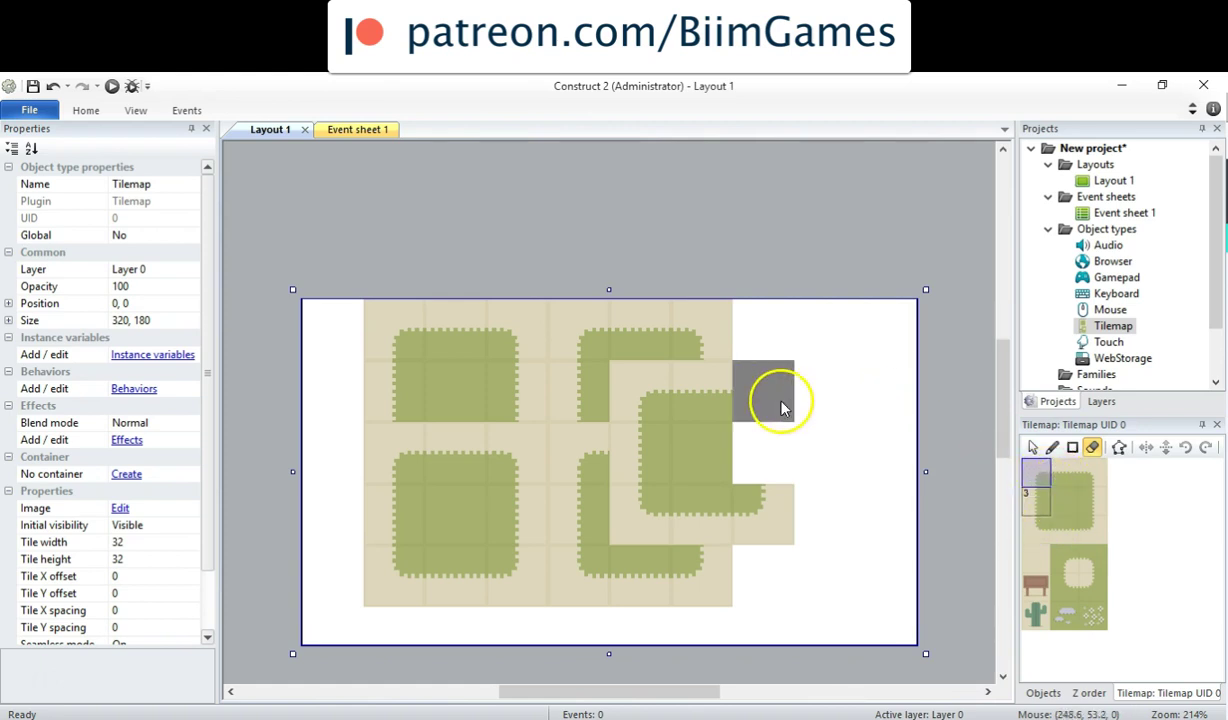
pyautogui.moveTo(746, 584)
pyautogui.mouseDown()
pyautogui.moveTo(587, 561)
pyautogui.moveTo(578, 469)
pyautogui.mouseUp()
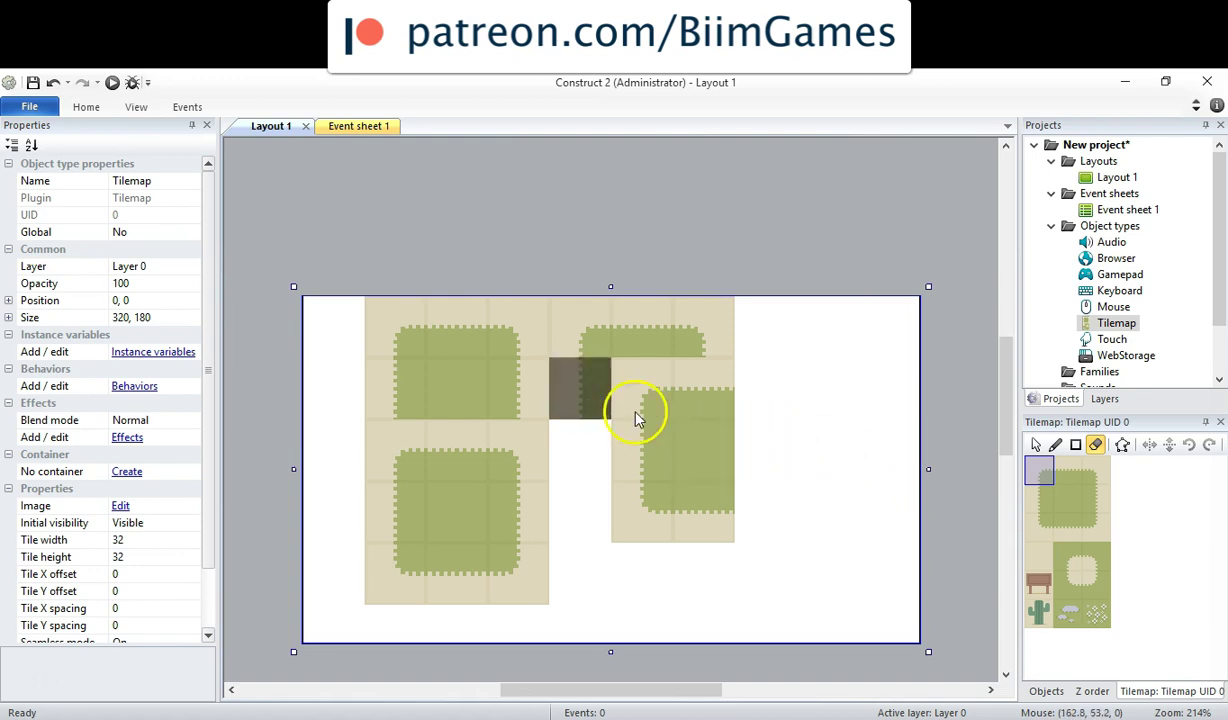
# Turn on Show grid and edit the layout size to 3200, 1800.
pyautogui.click(137, 107)
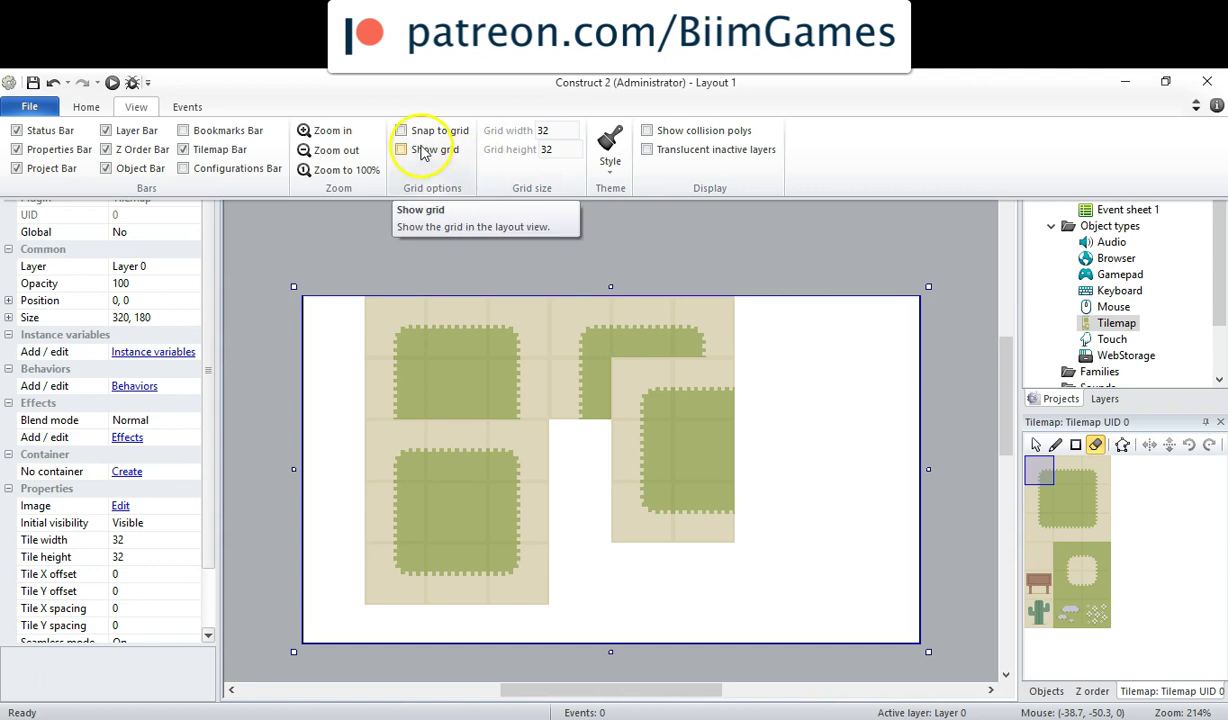
pyautogui.click(403, 152)
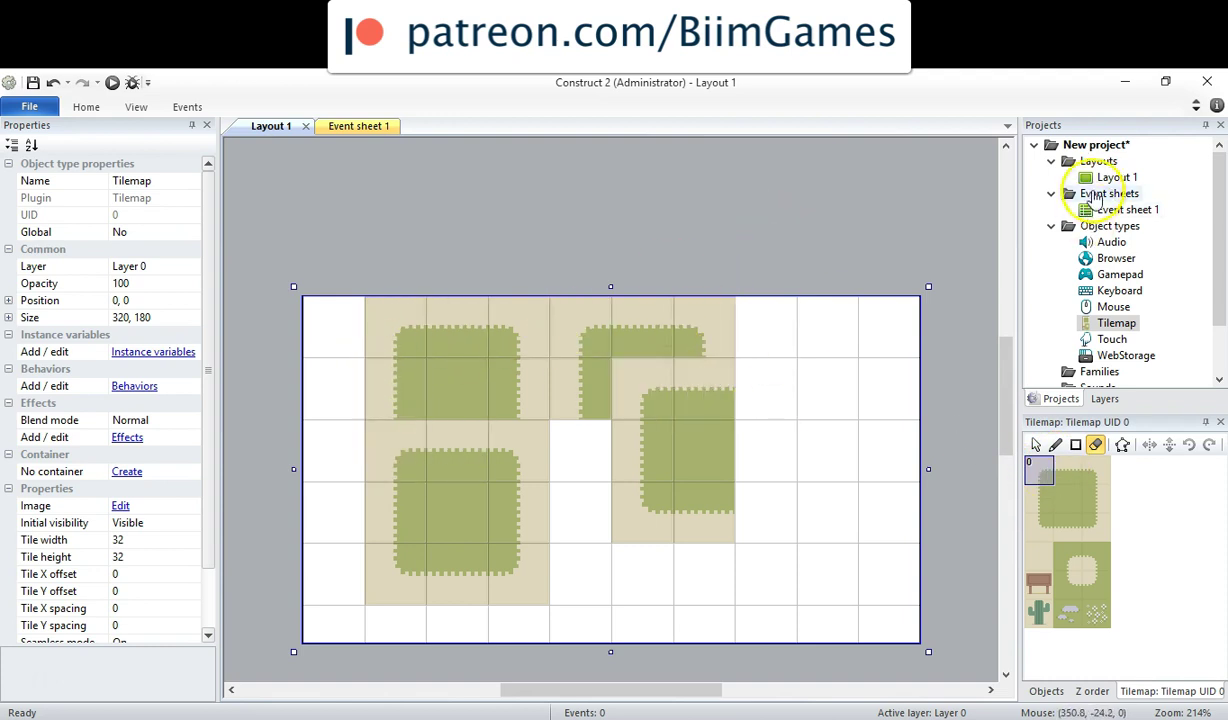
pyautogui.click(1105, 178)
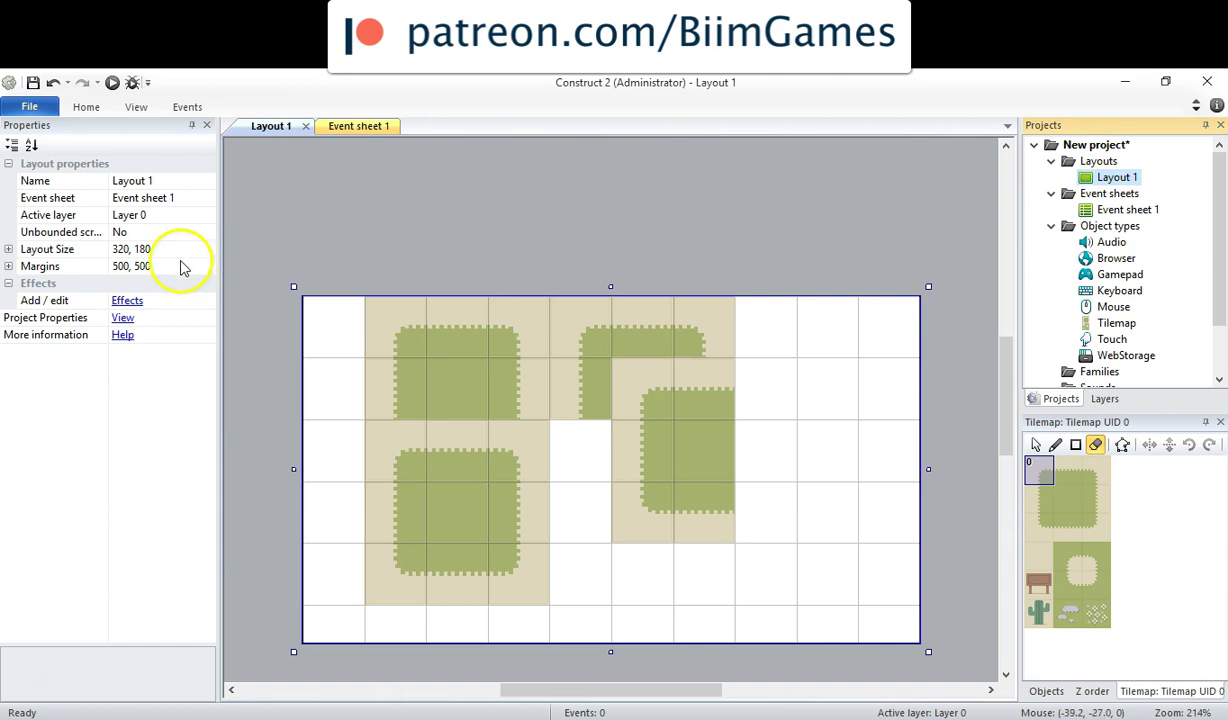
pyautogui.click(135, 249)
pyautogui.press('Return')
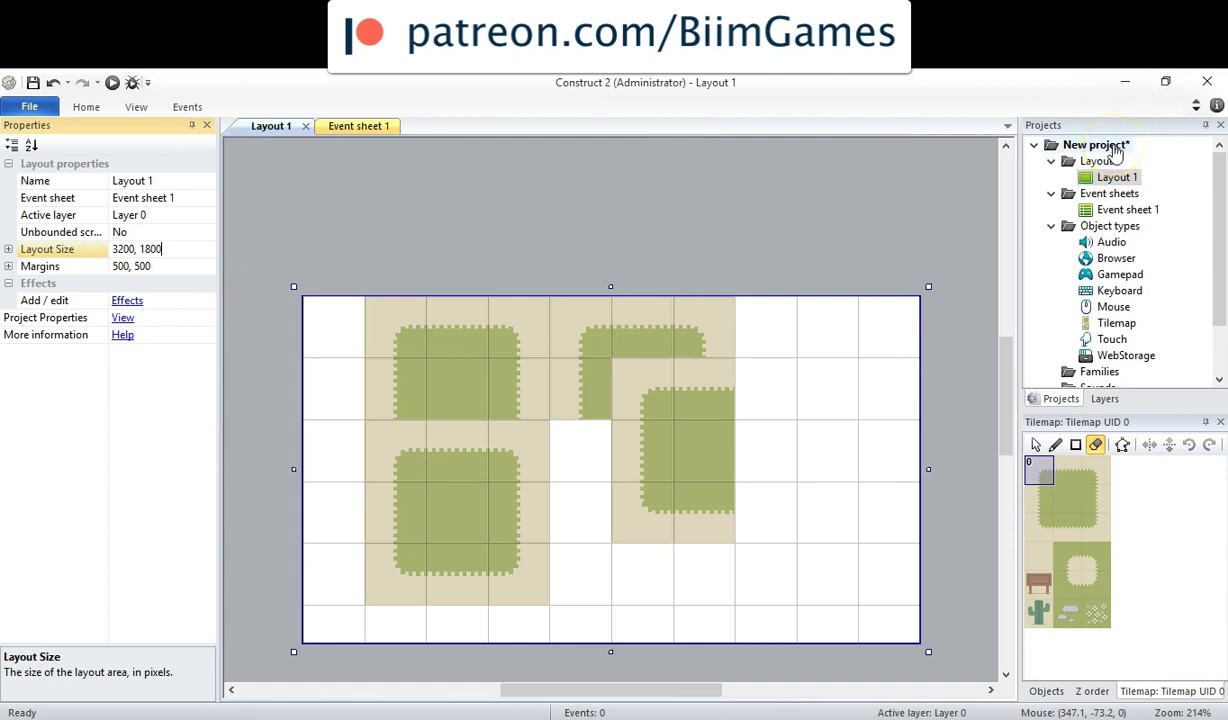
# Set the project window size to 3200, 1800.
pyautogui.click(1096, 145)
pyautogui.click(131, 386)
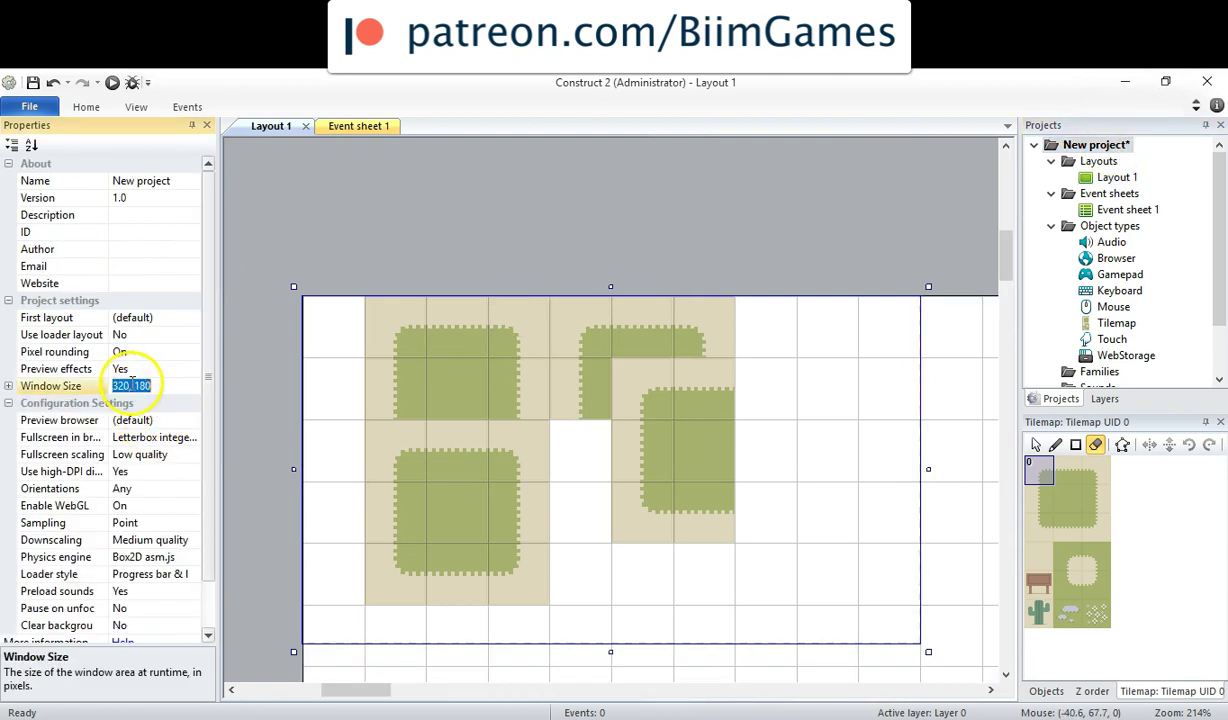
pyautogui.click(131, 385)
pyautogui.write('0')
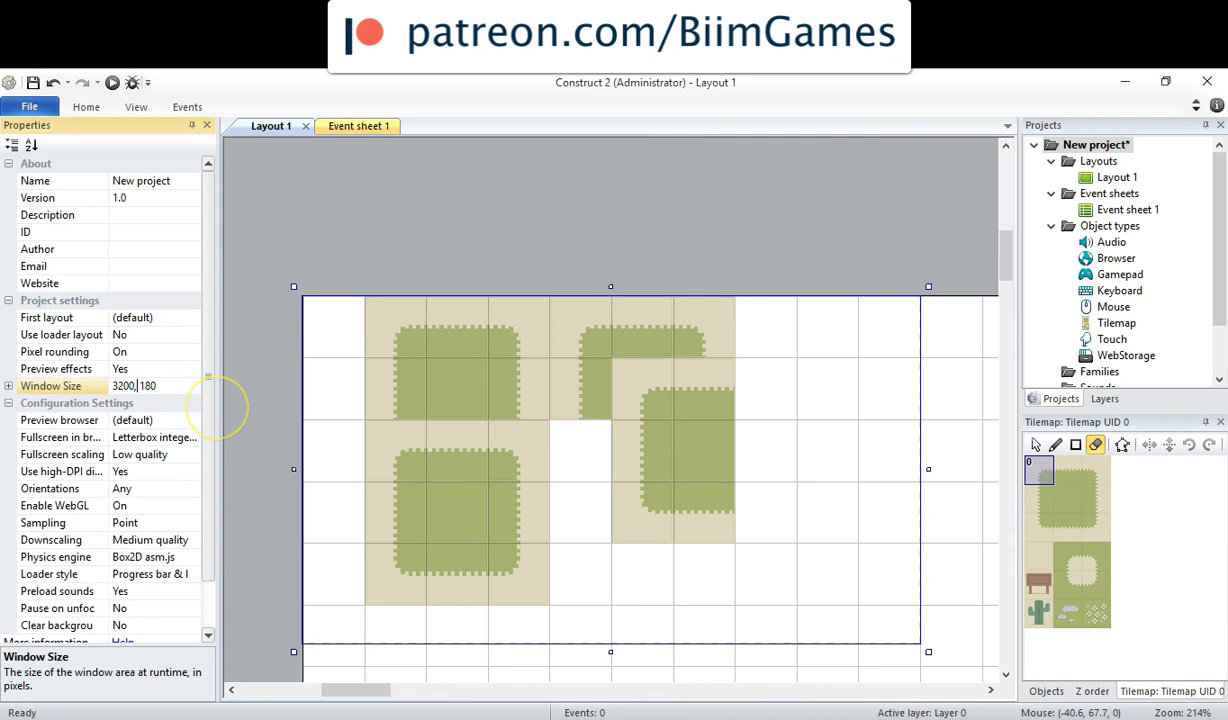
pyautogui.press('Return')
# Zoom out to inspect, then undo the size changes and redo the last tile erase.
pyautogui.keyDown('ctrl'); pyautogui.scroll(-8, 405, 320); pyautogui.keyUp('ctrl')
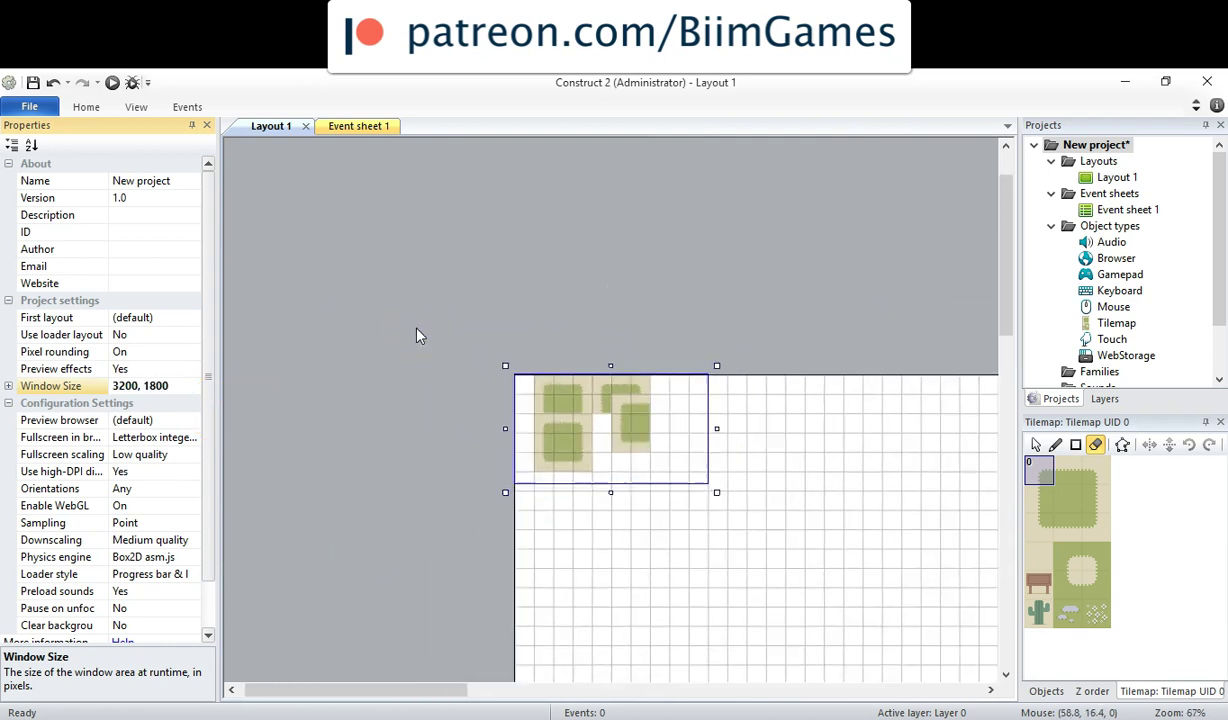
pyautogui.keyDown('ctrl'); pyautogui.scroll(-3, 418, 335); pyautogui.keyUp('ctrl')
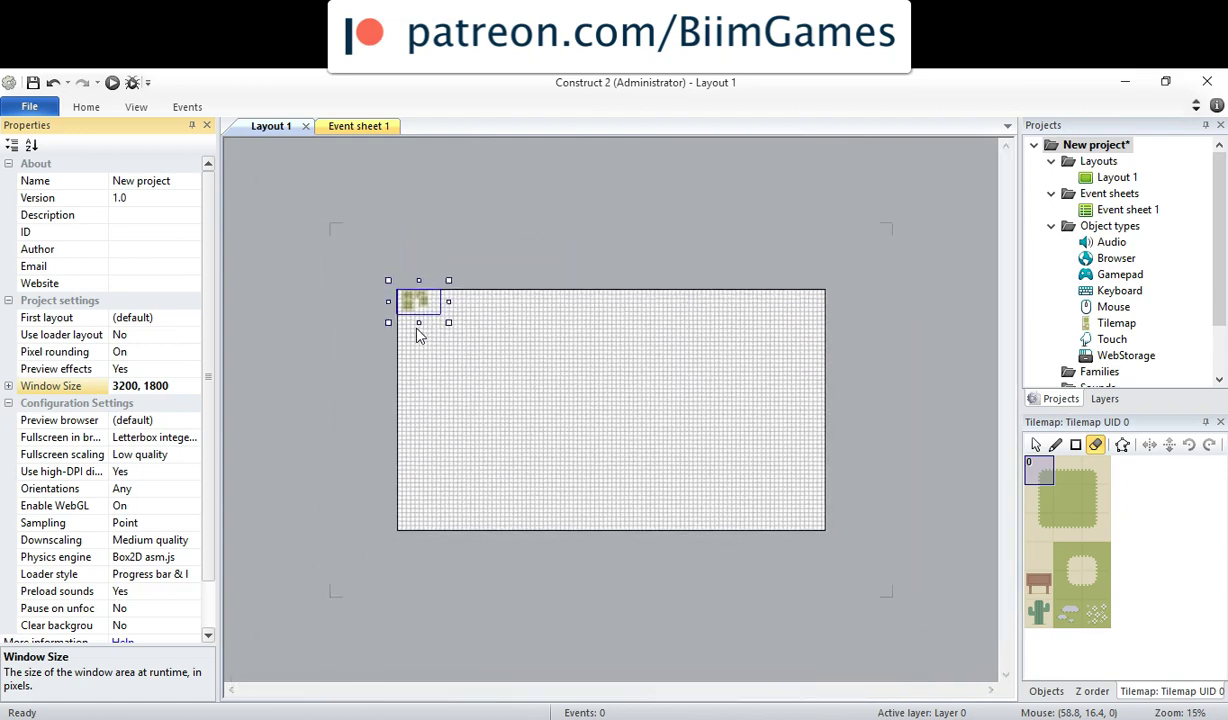
pyautogui.keyDown('ctrl'); pyautogui.scroll(2, 418, 335); pyautogui.keyUp('ctrl')
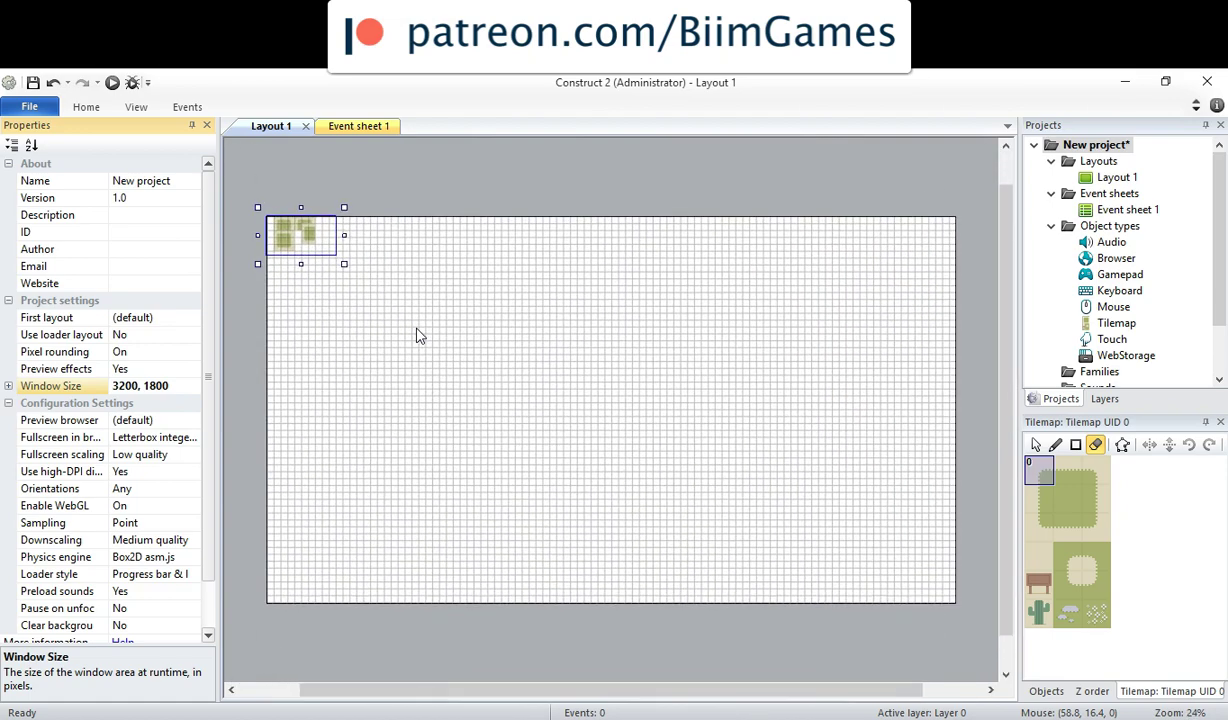
pyautogui.keyDown('ctrl'); pyautogui.scroll(3, 418, 335); pyautogui.keyUp('ctrl')
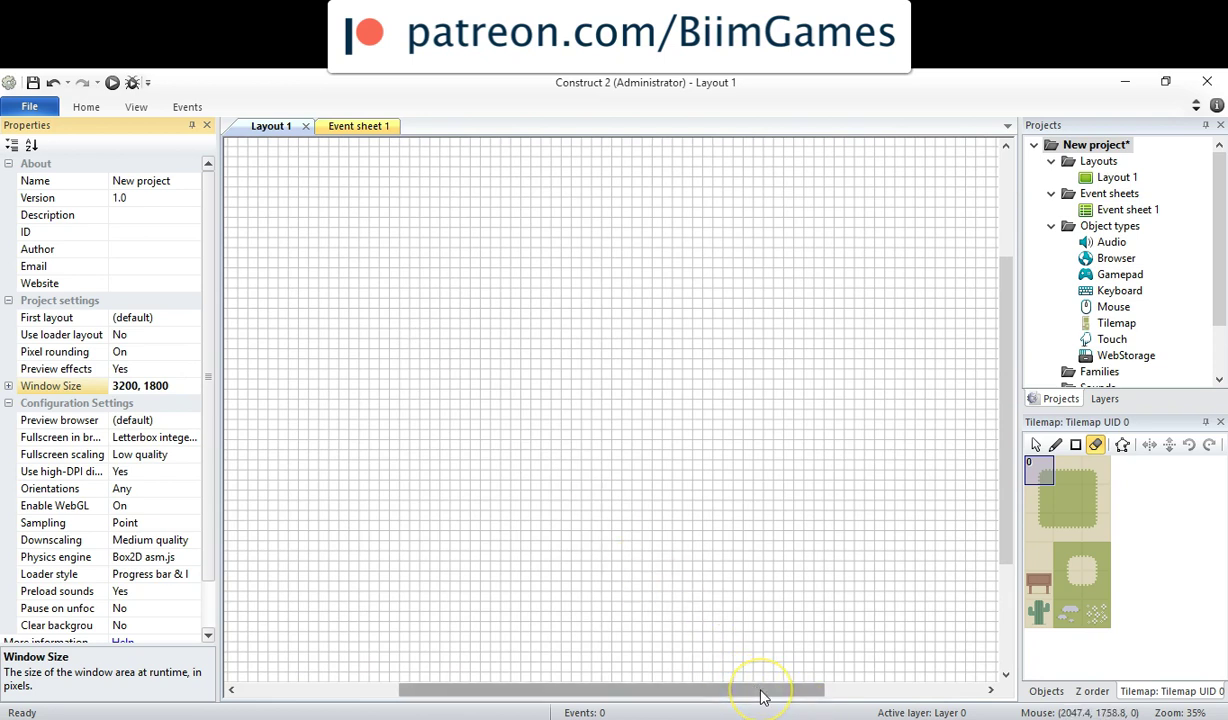
pyautogui.hotkey('ctrl', 'z')
pyautogui.hotkey('ctrl', 'z')
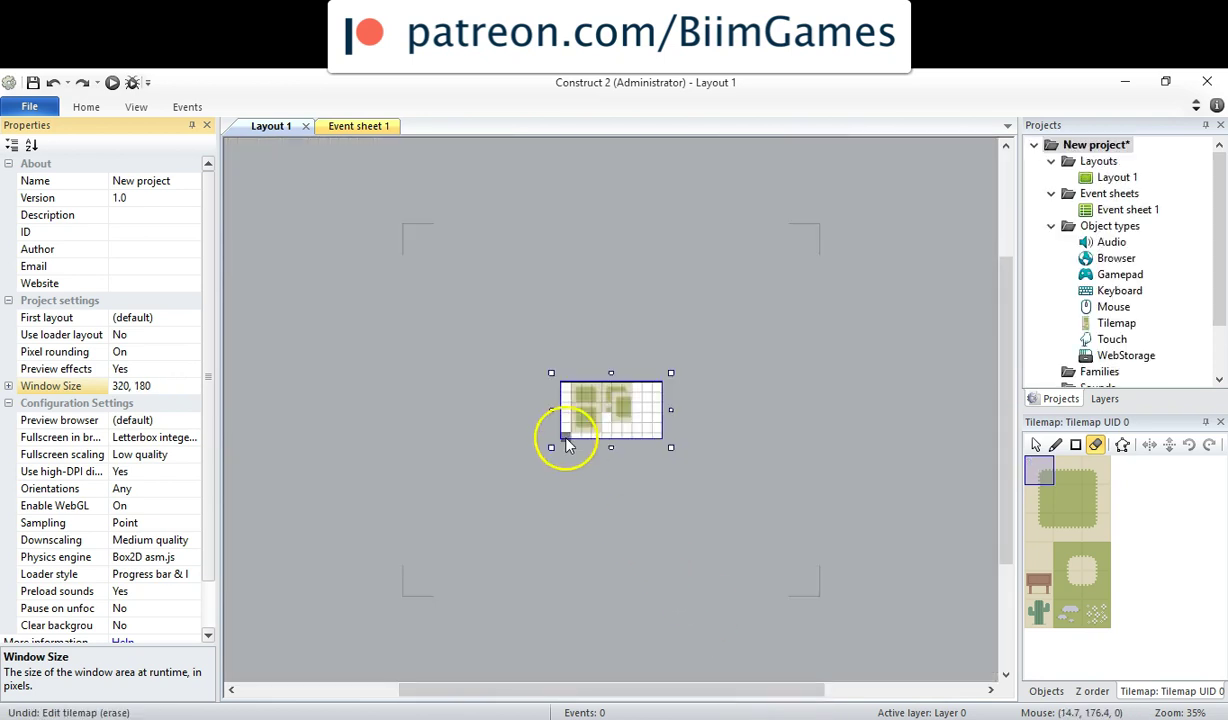
pyautogui.hotkey('ctrl', 'y')
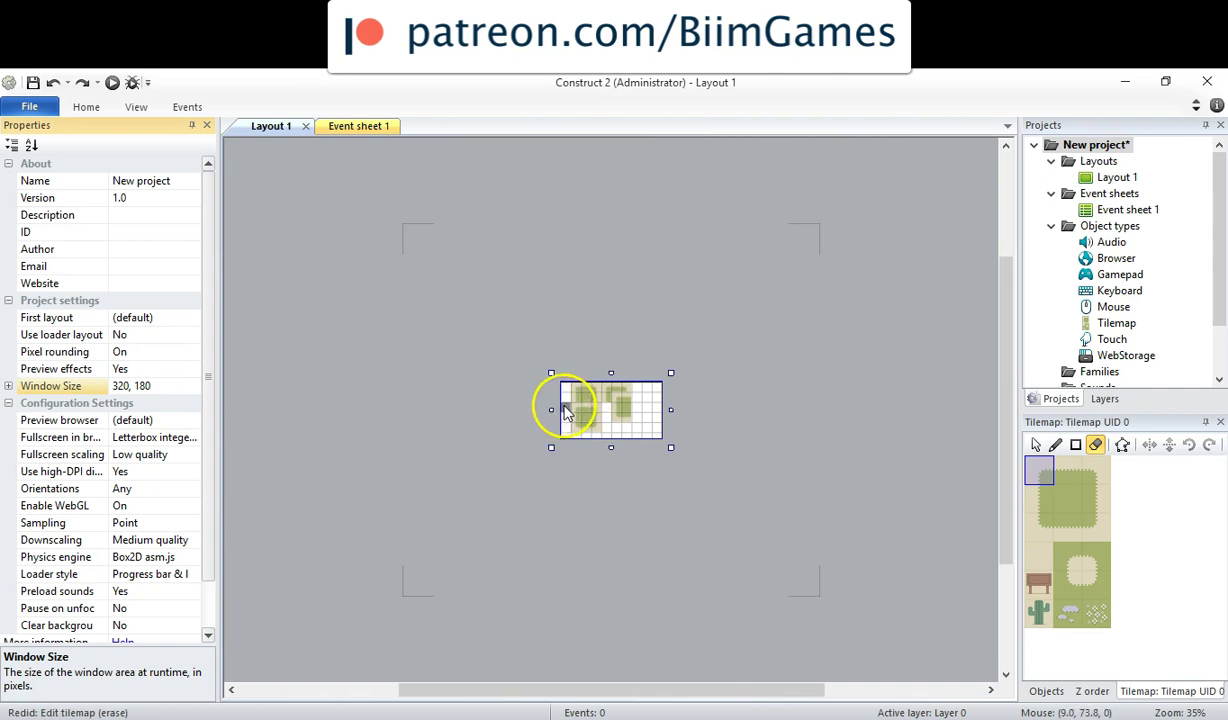
pyautogui.keyDown('ctrl'); pyautogui.scroll(8, 548, 410); pyautogui.keyUp('ctrl')
pyautogui.keyDown('ctrl'); pyautogui.scroll(4, 565, 412); pyautogui.keyUp('ctrl')
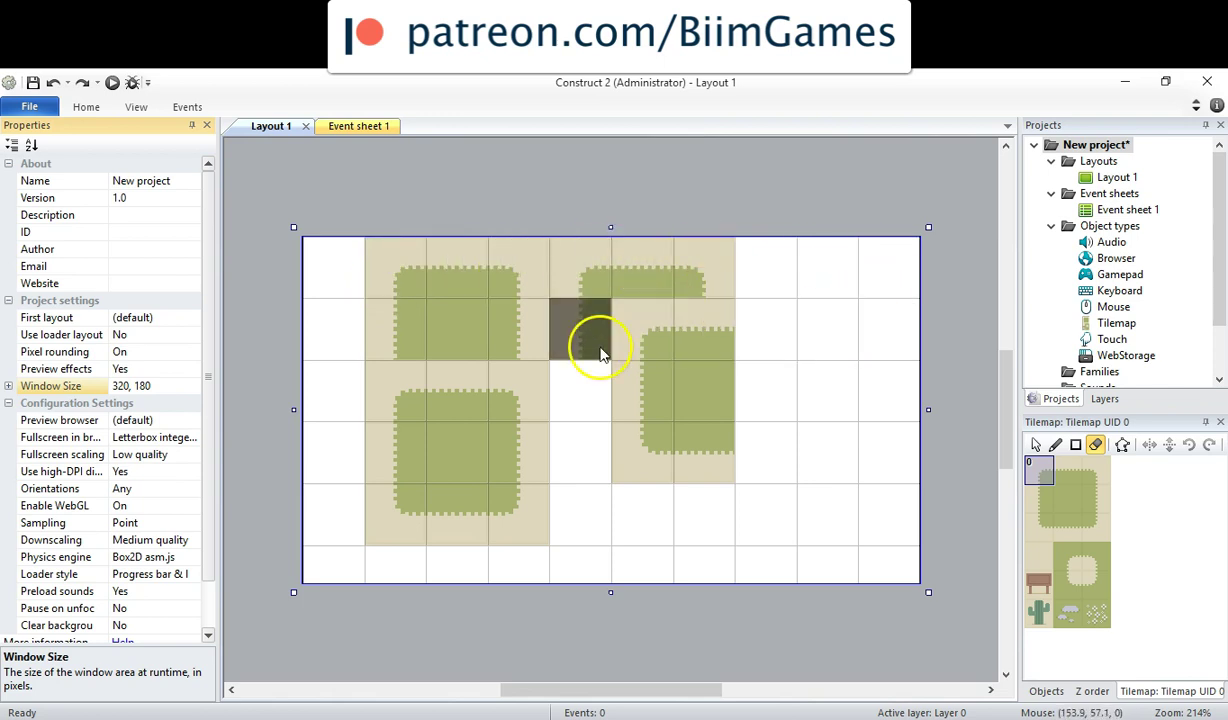
pyautogui.click(348, 284)
pyautogui.moveTo(356, 268)
pyautogui.mouseDown()
pyautogui.moveTo(350, 248)
pyautogui.moveTo(377, 259)
pyautogui.moveTo(340, 287)
pyautogui.mouseUp()
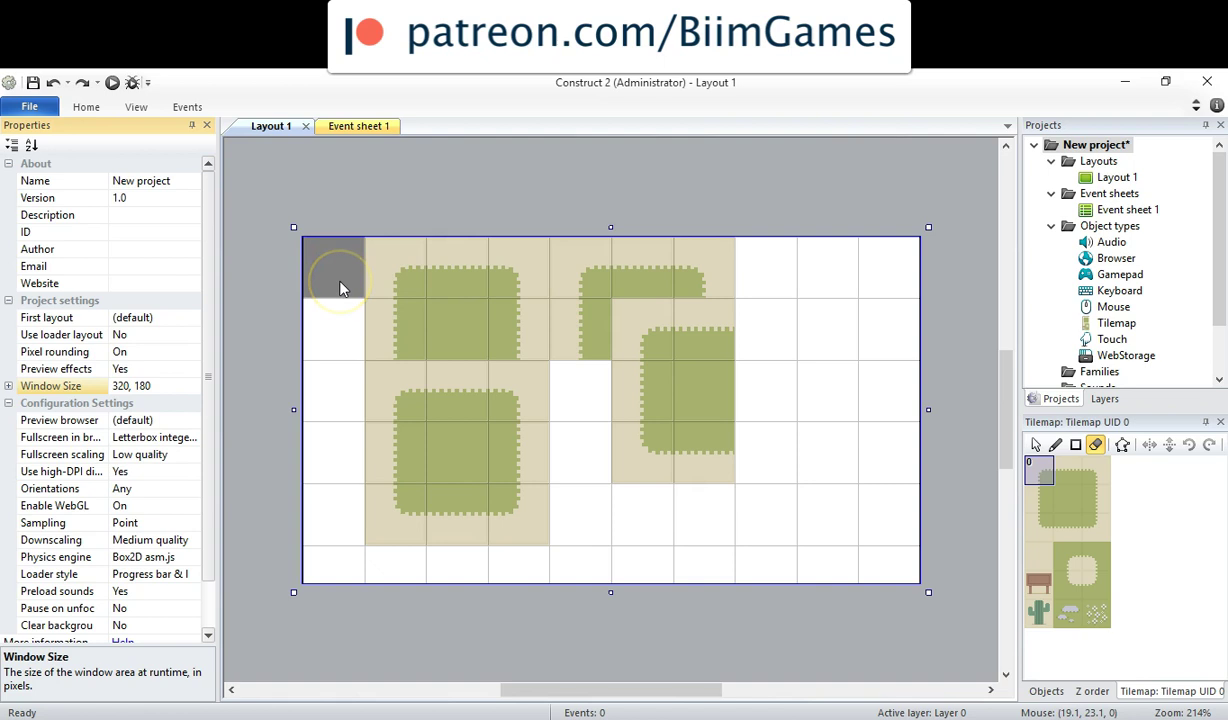
pyautogui.moveTo(380, 235)
pyautogui.mouseDown()
pyautogui.moveTo(710, 157)
pyautogui.moveTo(871, 183)
pyautogui.moveTo(937, 178)
pyautogui.mouseUp()
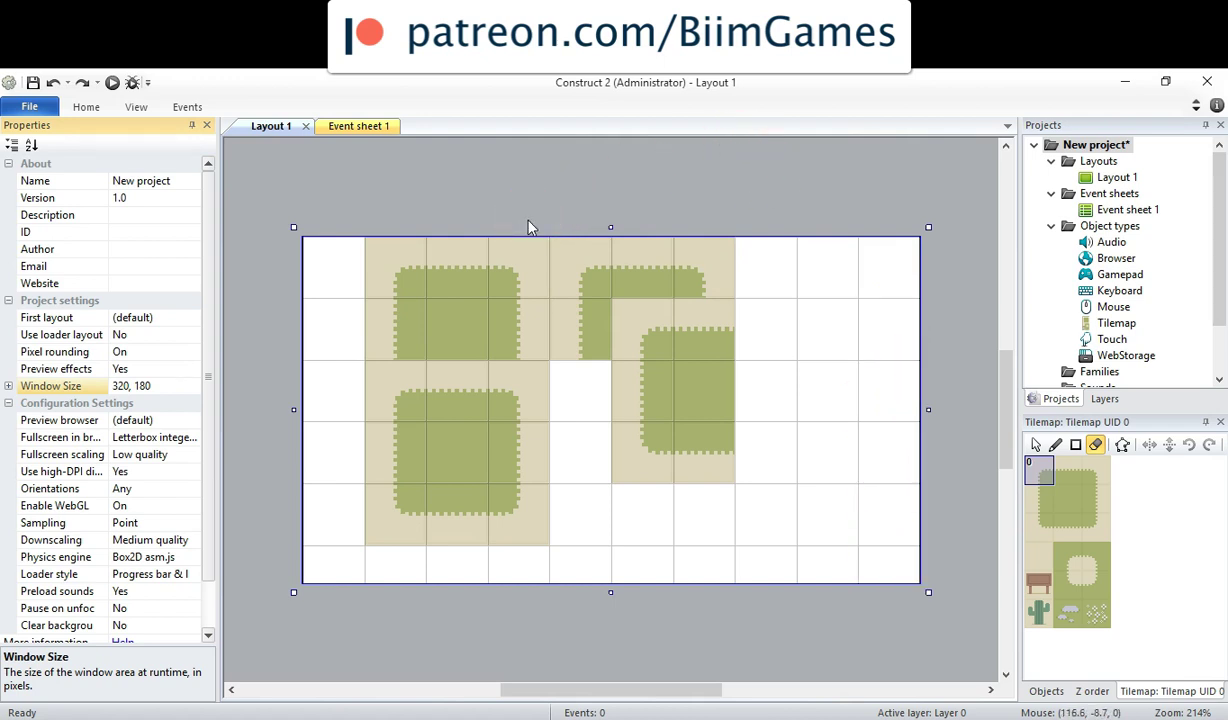
pyautogui.click(605, 208)
# Rectangle-fill the tilemap with grass tile 4 and resize its height to 193.995.
pyautogui.click(1068, 502)
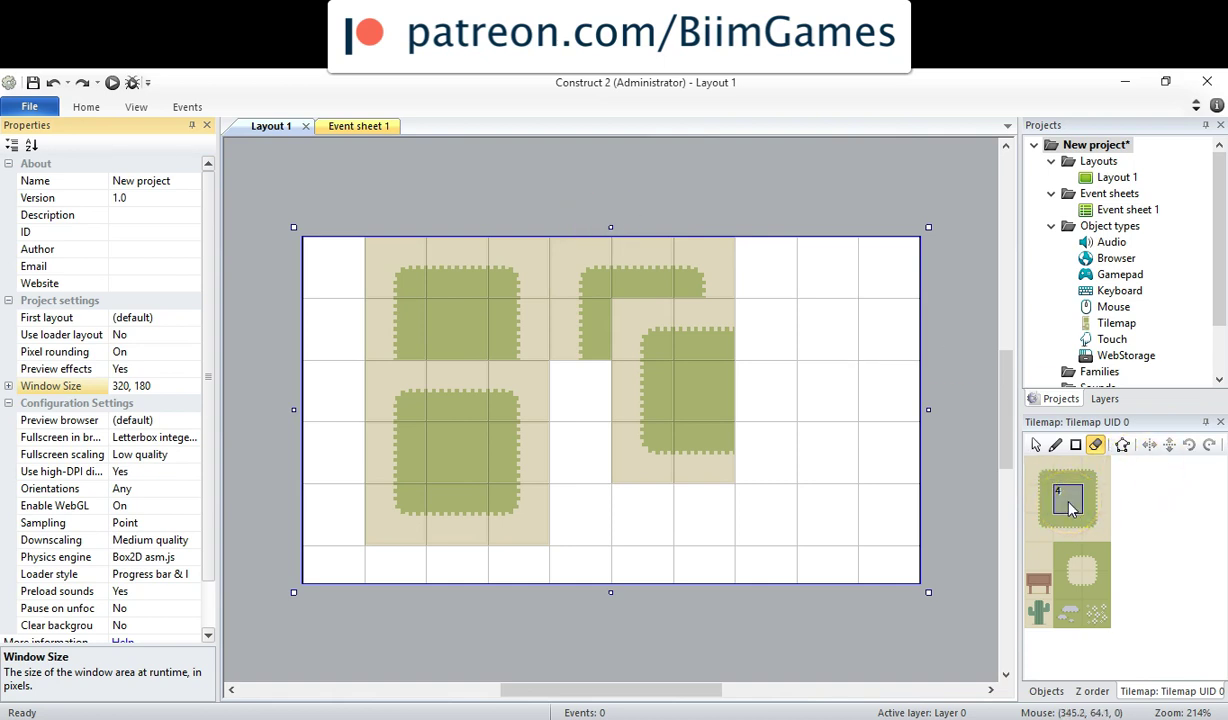
pyautogui.click(1078, 446)
pyautogui.moveTo(324, 264); pyautogui.dragTo(875, 515)
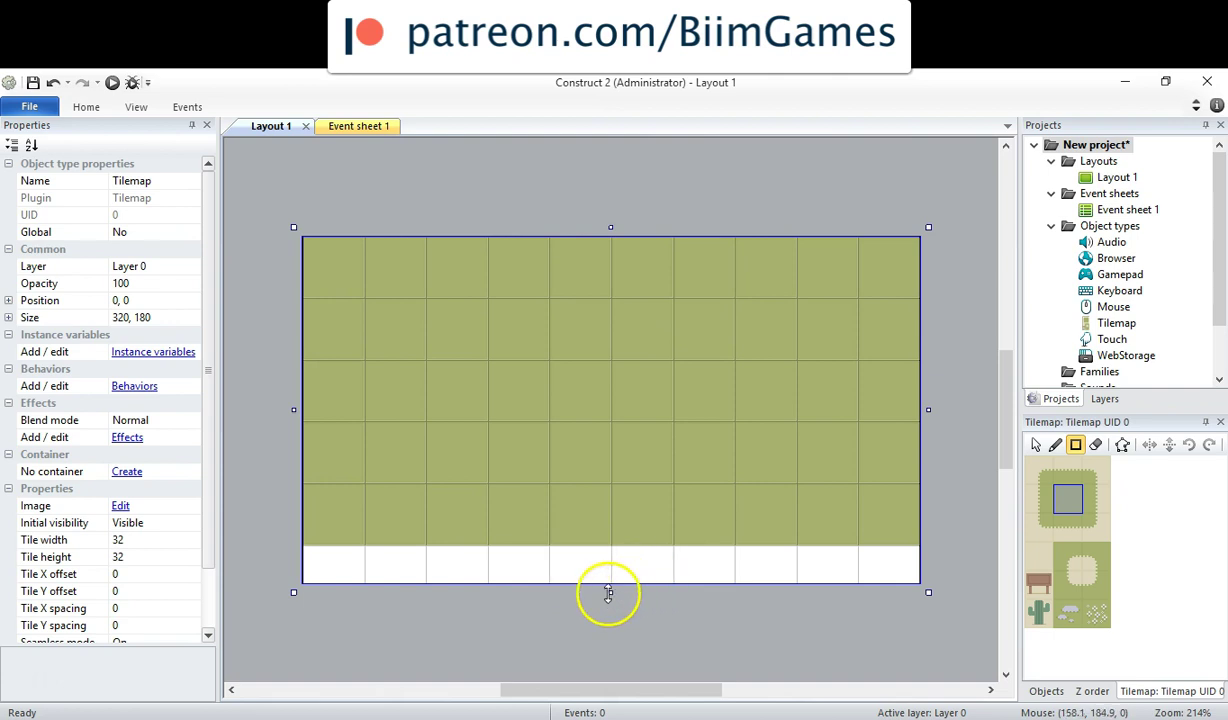
pyautogui.moveTo(612, 593); pyautogui.dragTo(615, 641)
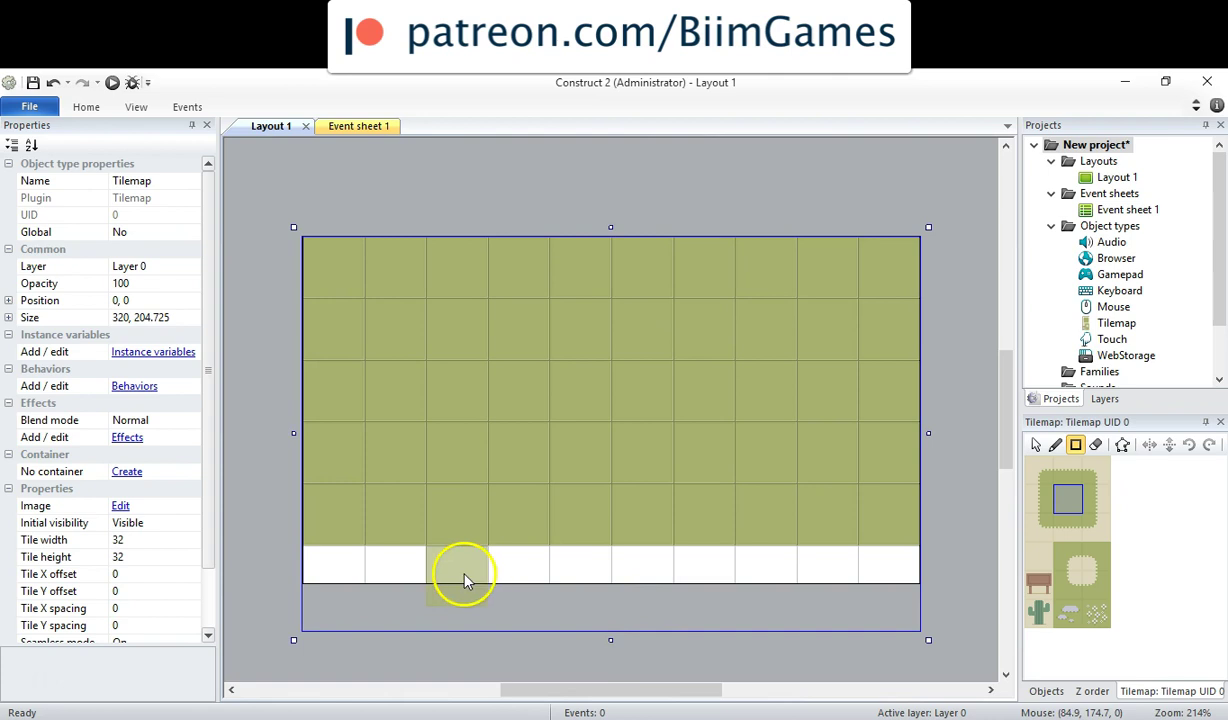
pyautogui.moveTo(359, 576); pyautogui.dragTo(774, 578)
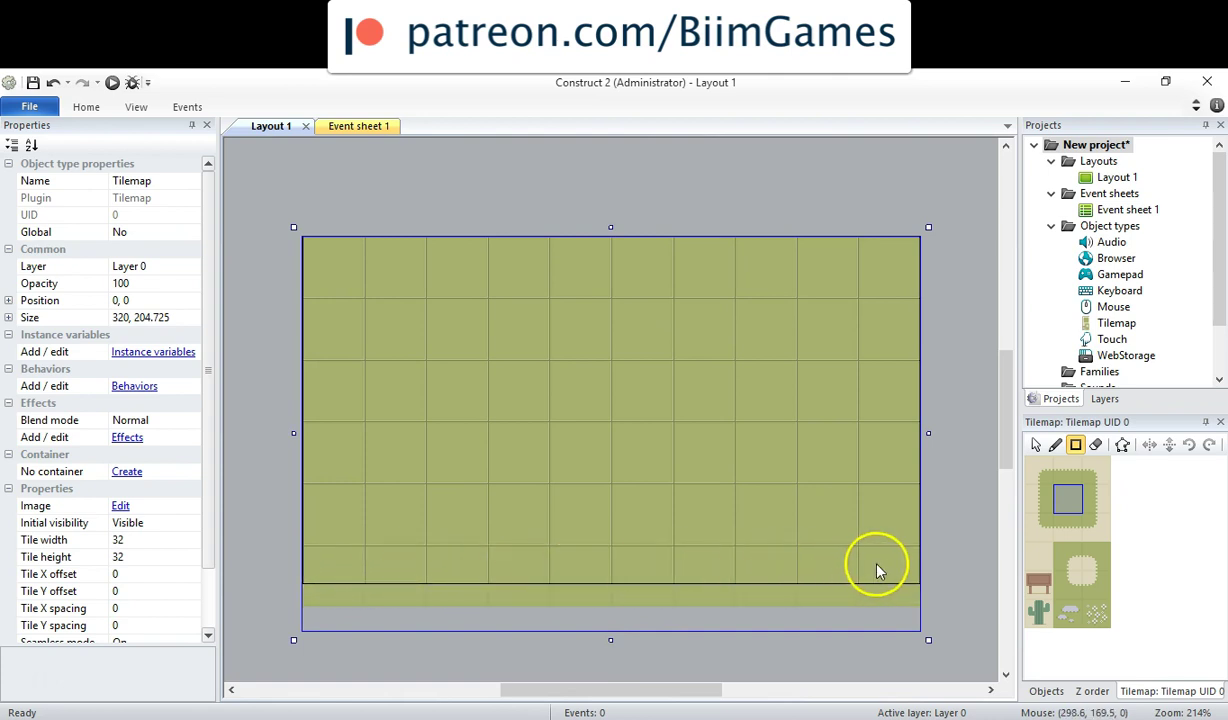
pyautogui.moveTo(611, 641); pyautogui.dragTo(611, 619)
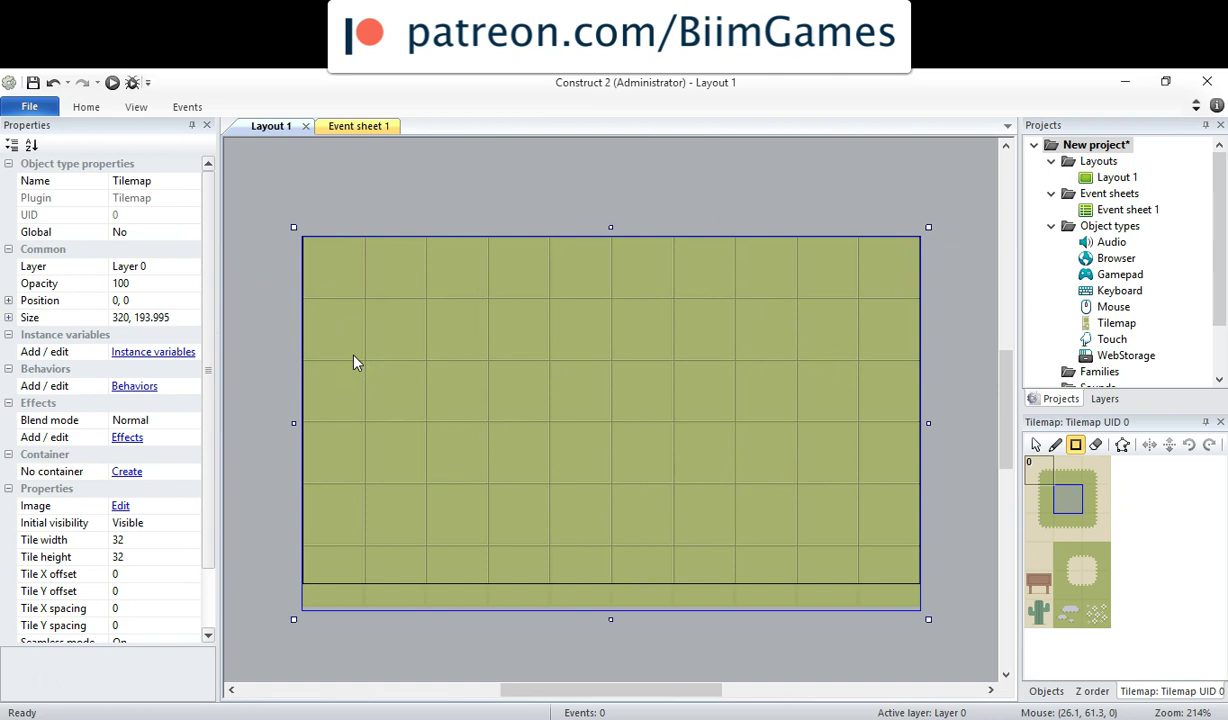
# Paint the sand edge along the top row, the top-left corner and a left edge.
pyautogui.click(1066, 470)
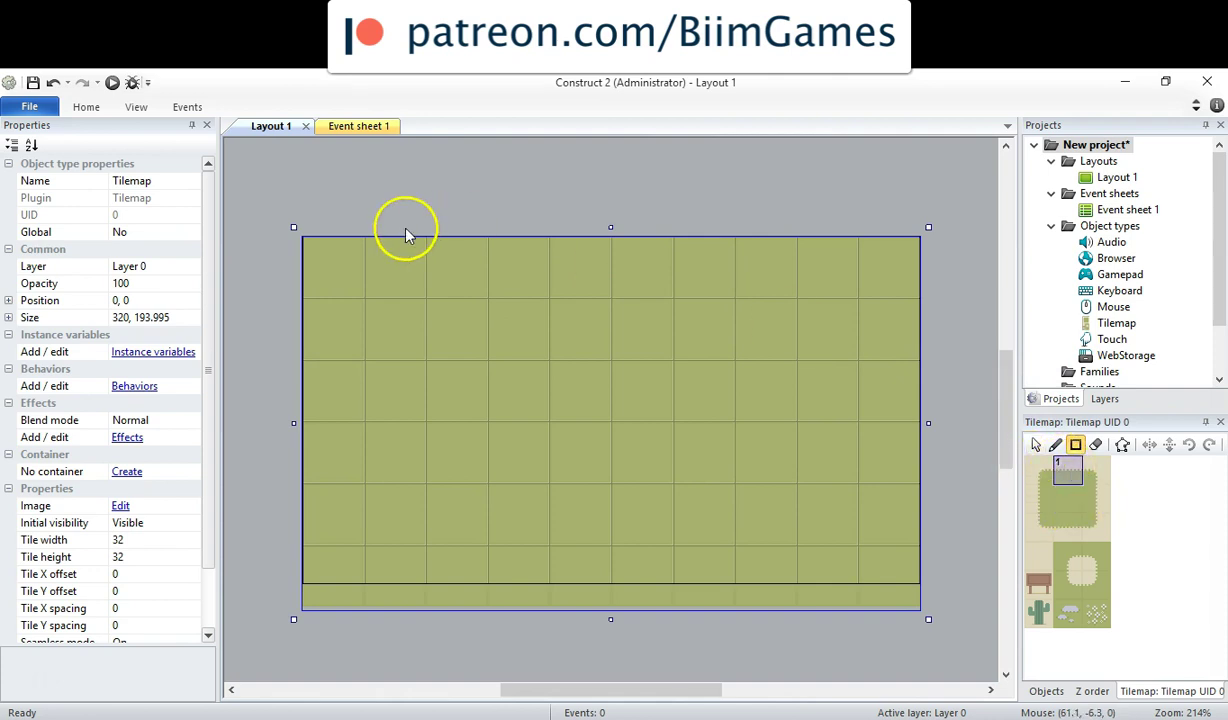
pyautogui.moveTo(375, 275); pyautogui.dragTo(476, 268)
pyautogui.moveTo(1030, 486)
pyautogui.mouseDown()
pyautogui.moveTo(1050, 510)
pyautogui.moveTo(1020, 493)
pyautogui.moveTo(1036, 471)
pyautogui.mouseUp()
pyautogui.moveTo(282, 307); pyautogui.dragTo(310, 275)
pyautogui.click(1042, 497)
pyautogui.click(348, 342)
# Add inner-corner sand tiles in the third row to bend the path.
pyautogui.click(1039, 527)
pyautogui.click(590, 462)
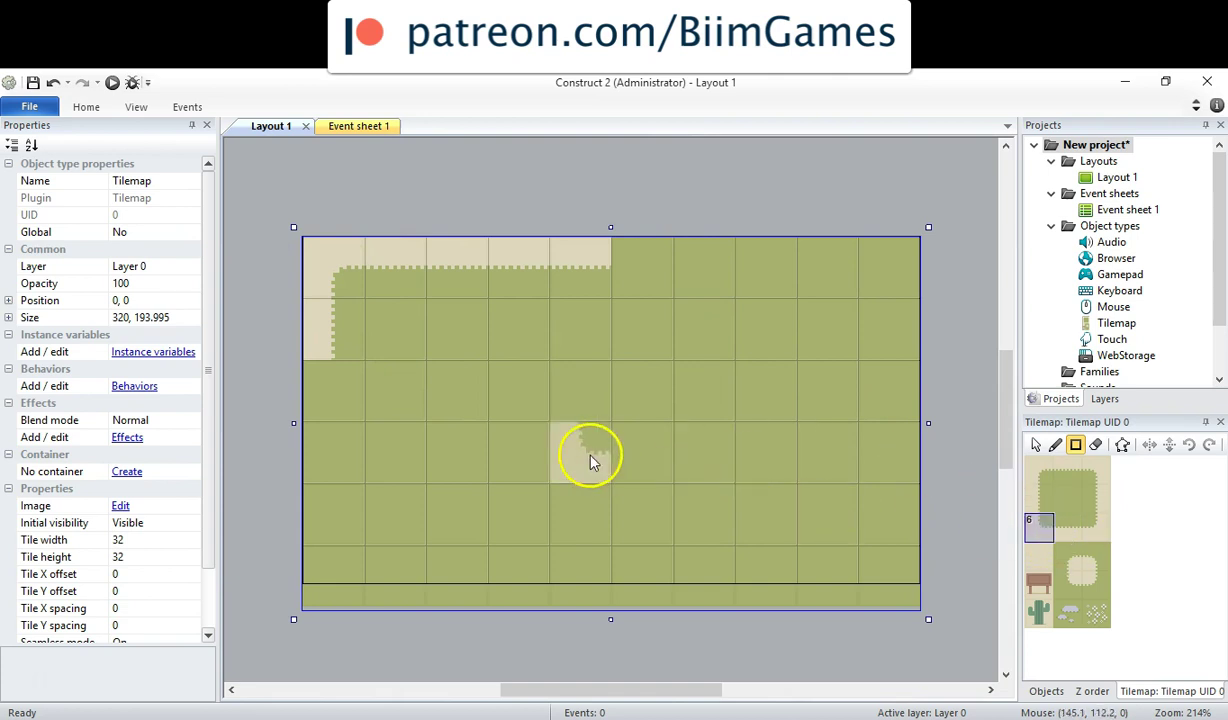
pyautogui.click(342, 380)
pyautogui.click(1100, 568)
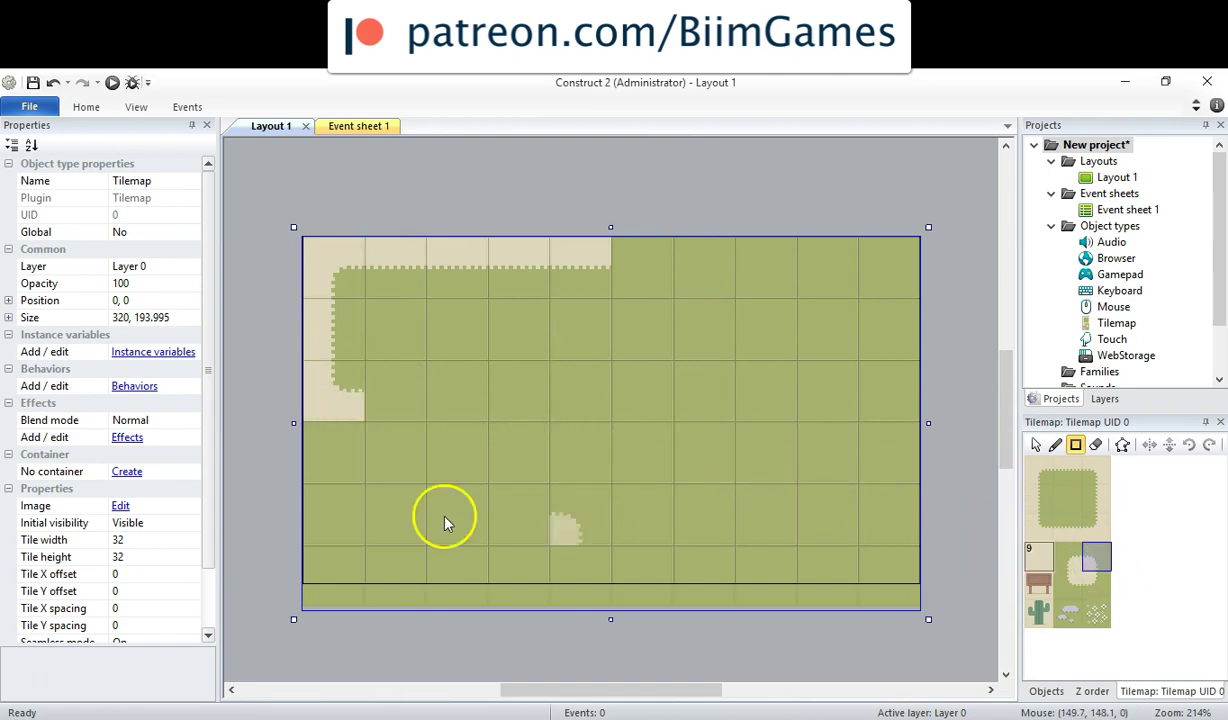
pyautogui.click(400, 408)
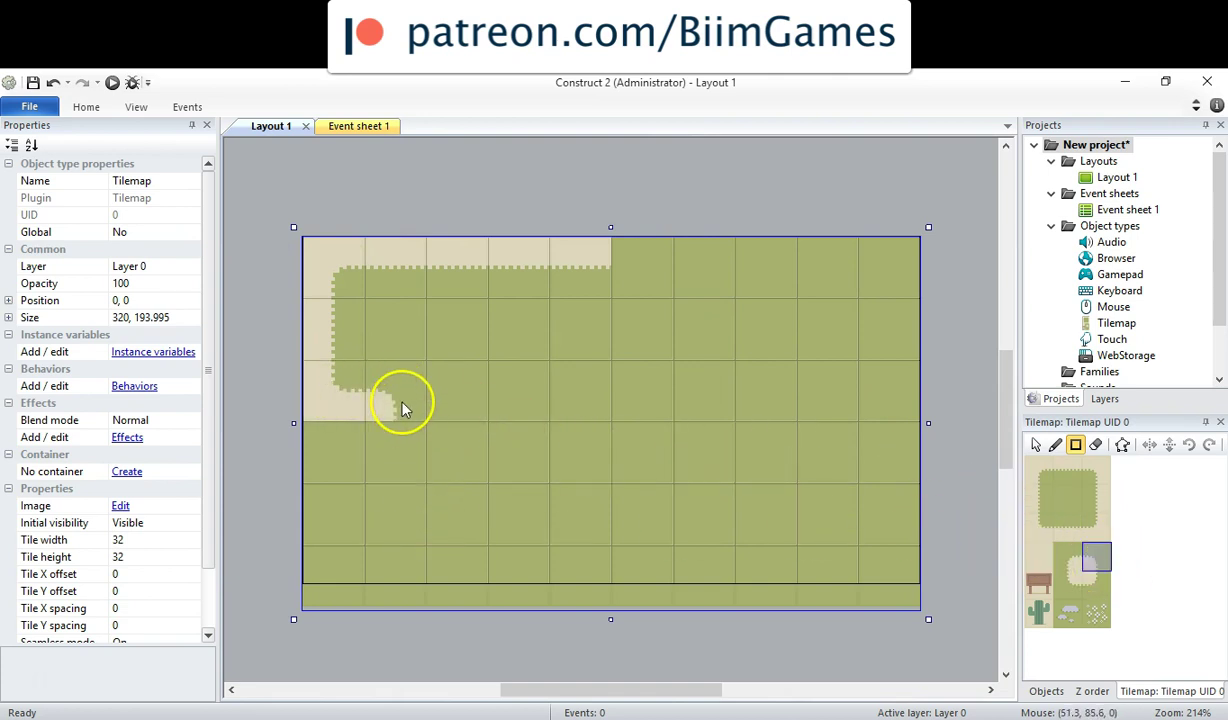
# Paint a vertical sand edge below the corner and sand in the fourth row.
pyautogui.click(1097, 582)
pyautogui.click(400, 478)
pyautogui.click(1068, 474)
pyautogui.click(350, 448)
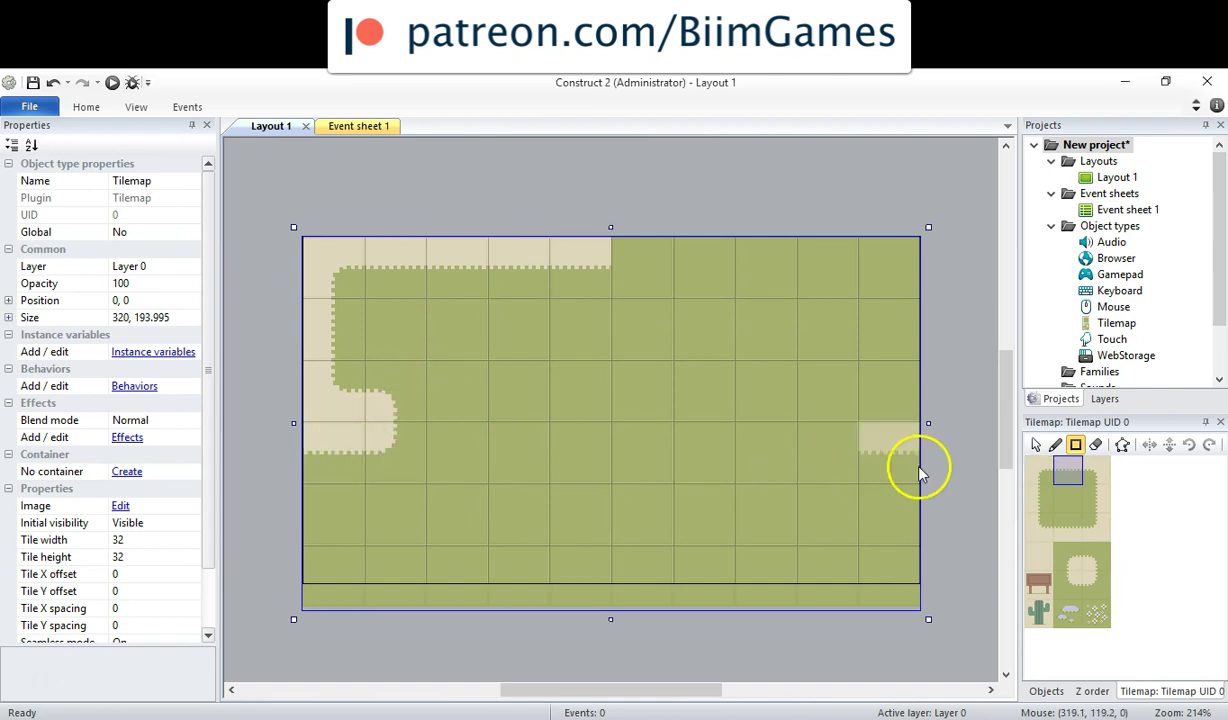
# Place the wooden sign on the grass and sand corner and edge tiles beside the path.
pyautogui.click(1038, 582)
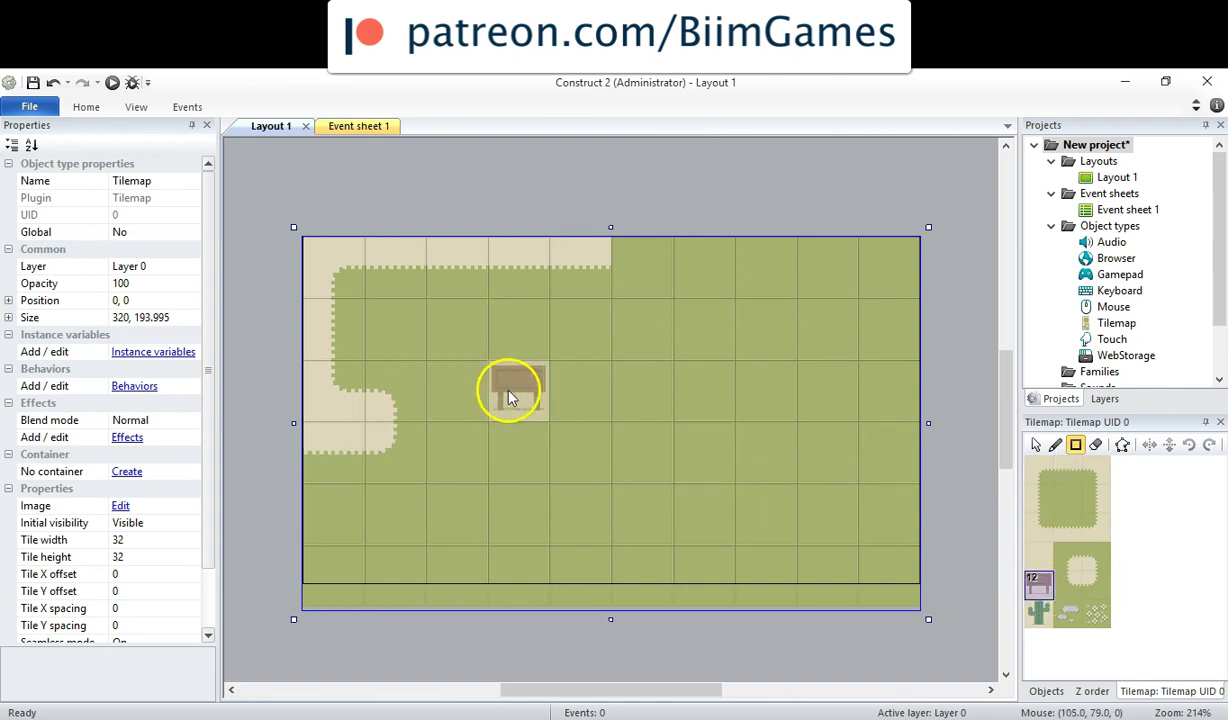
pyautogui.click(703, 336)
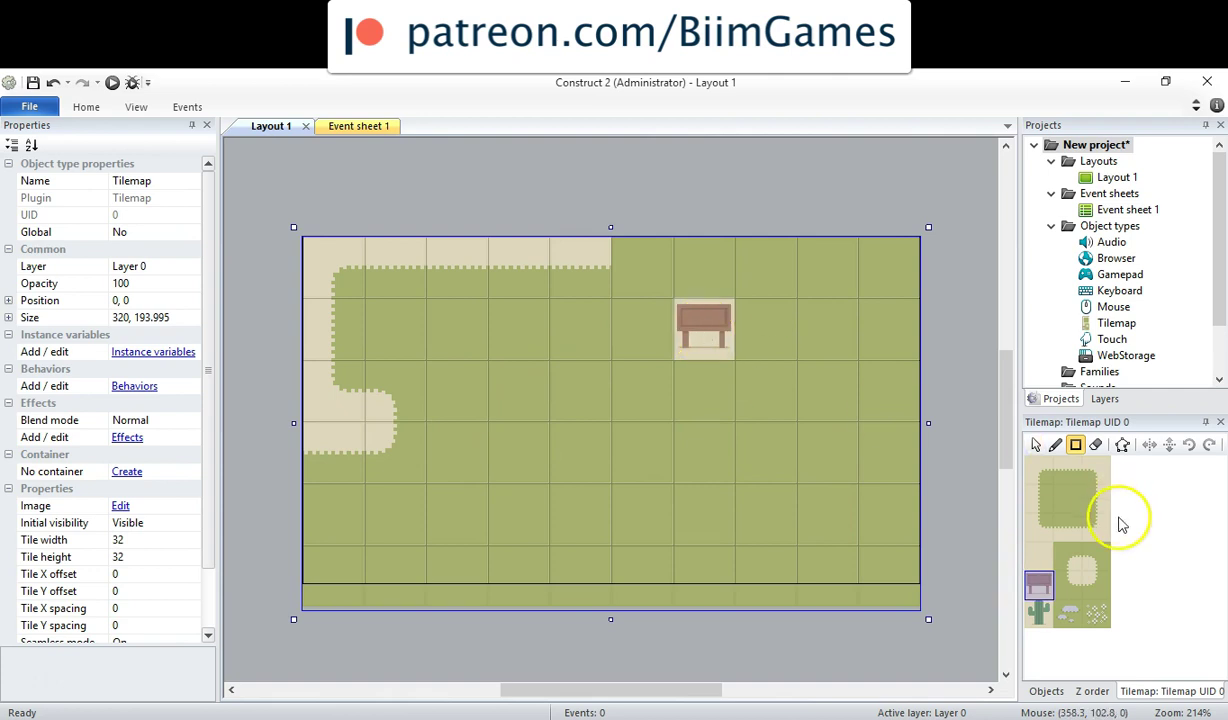
pyautogui.click(1092, 474)
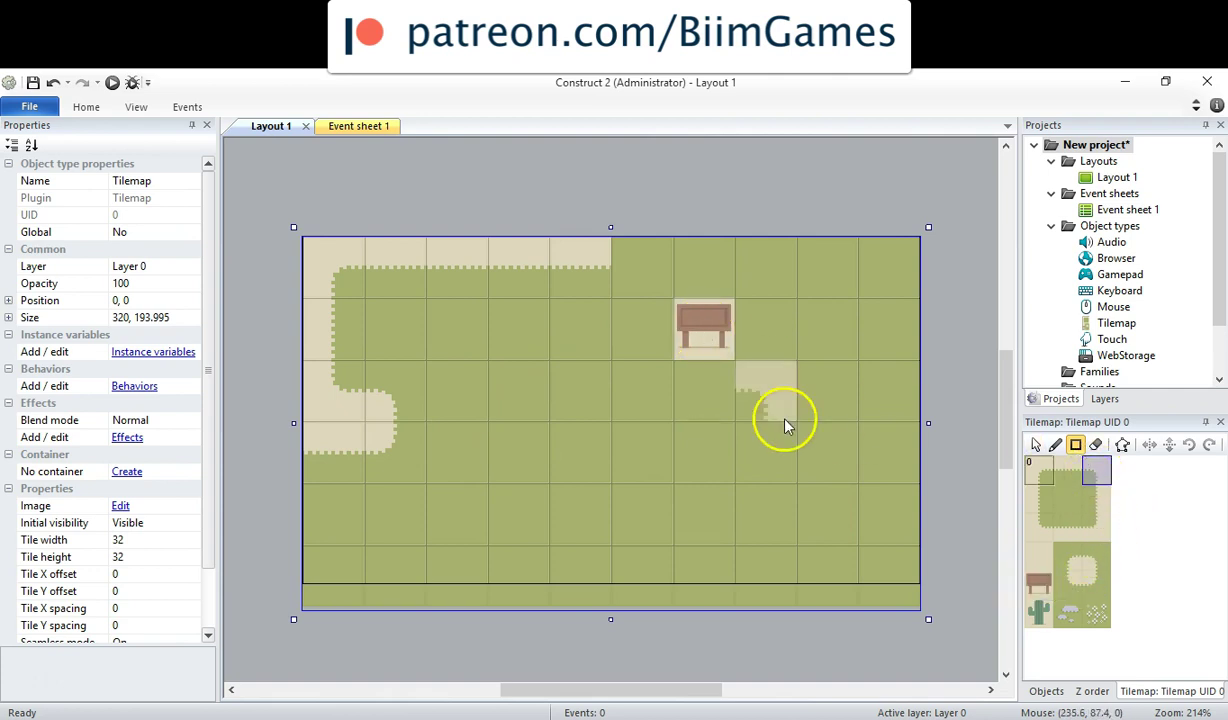
pyautogui.click(655, 298)
pyautogui.click(1094, 498)
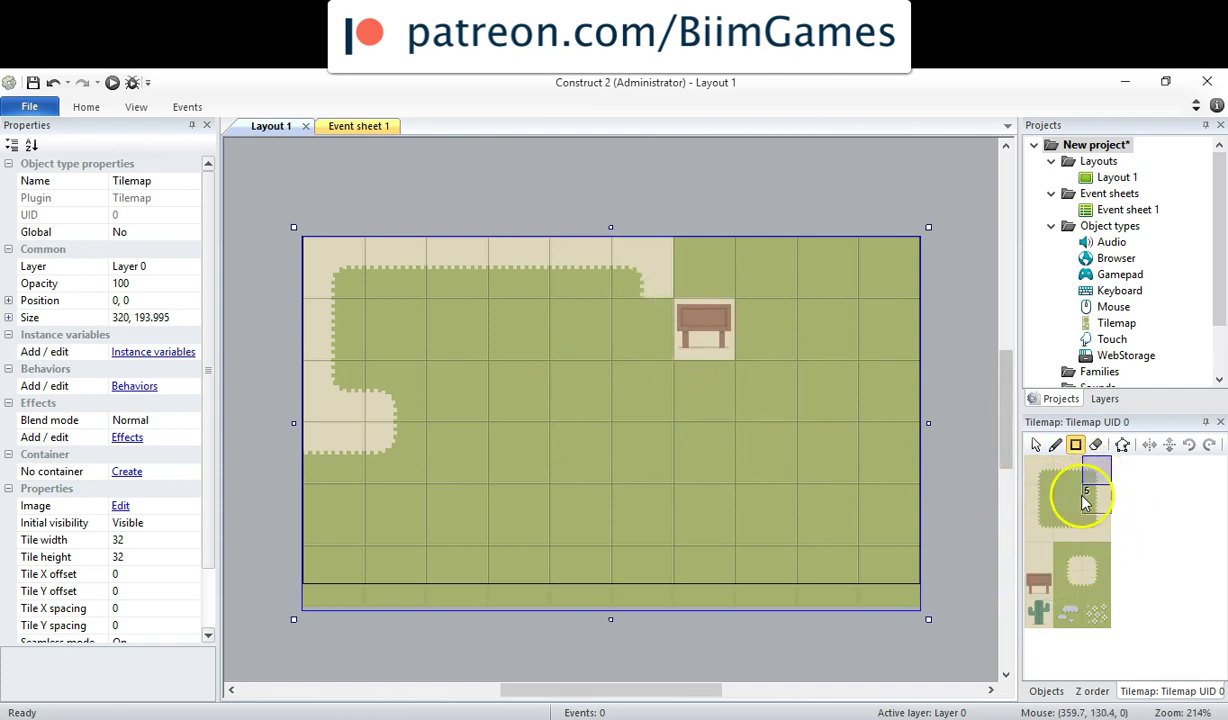
pyautogui.click(626, 343)
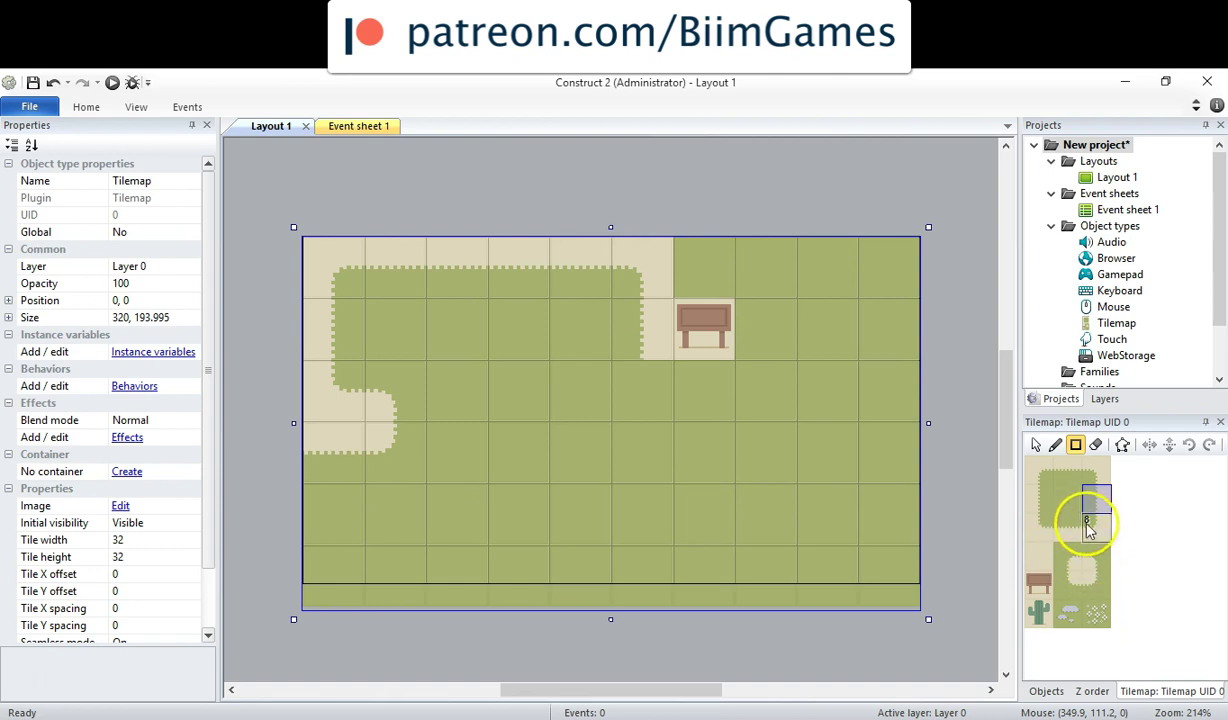
# Paint sand corners below the sign and at the bend, extending the path right.
pyautogui.click(1093, 476)
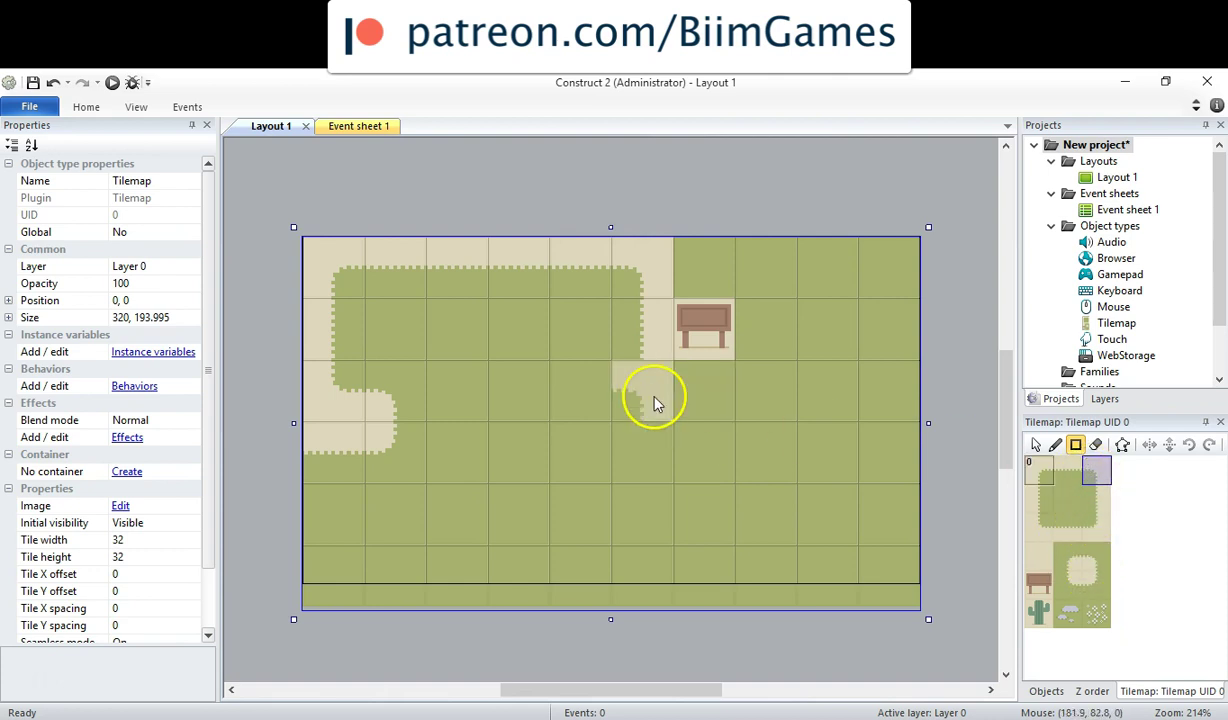
pyautogui.click(724, 403)
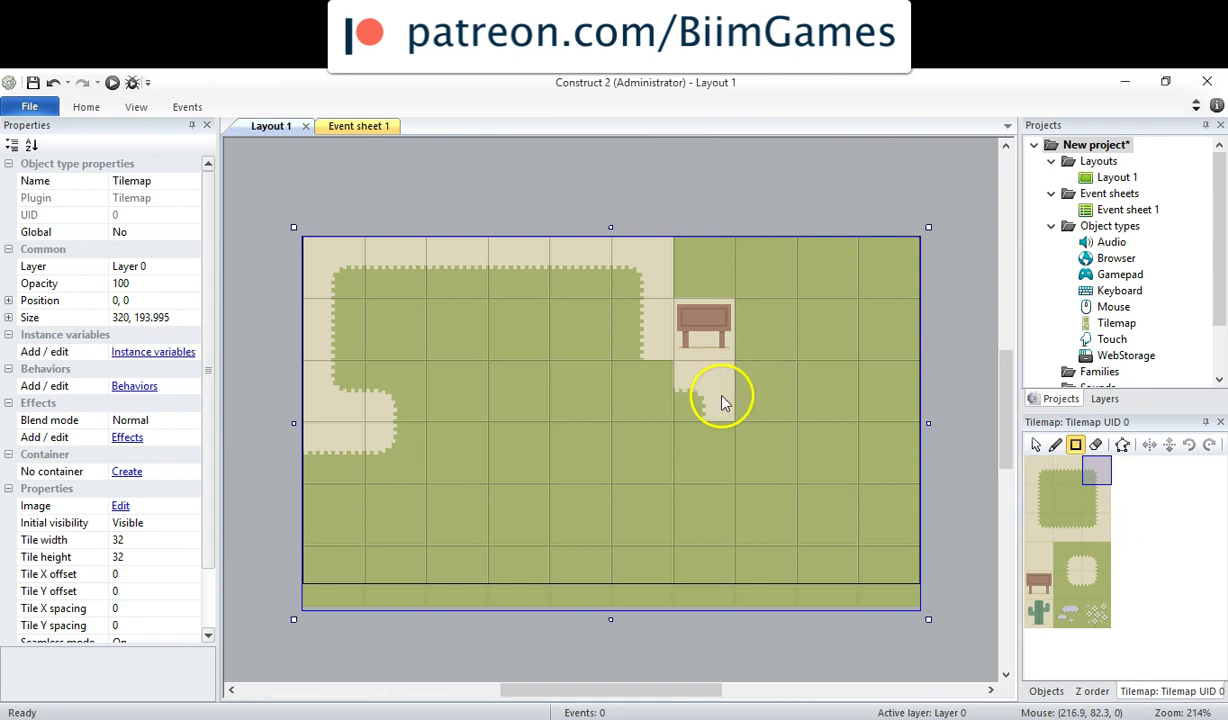
pyautogui.click(1090, 560)
pyautogui.click(716, 399)
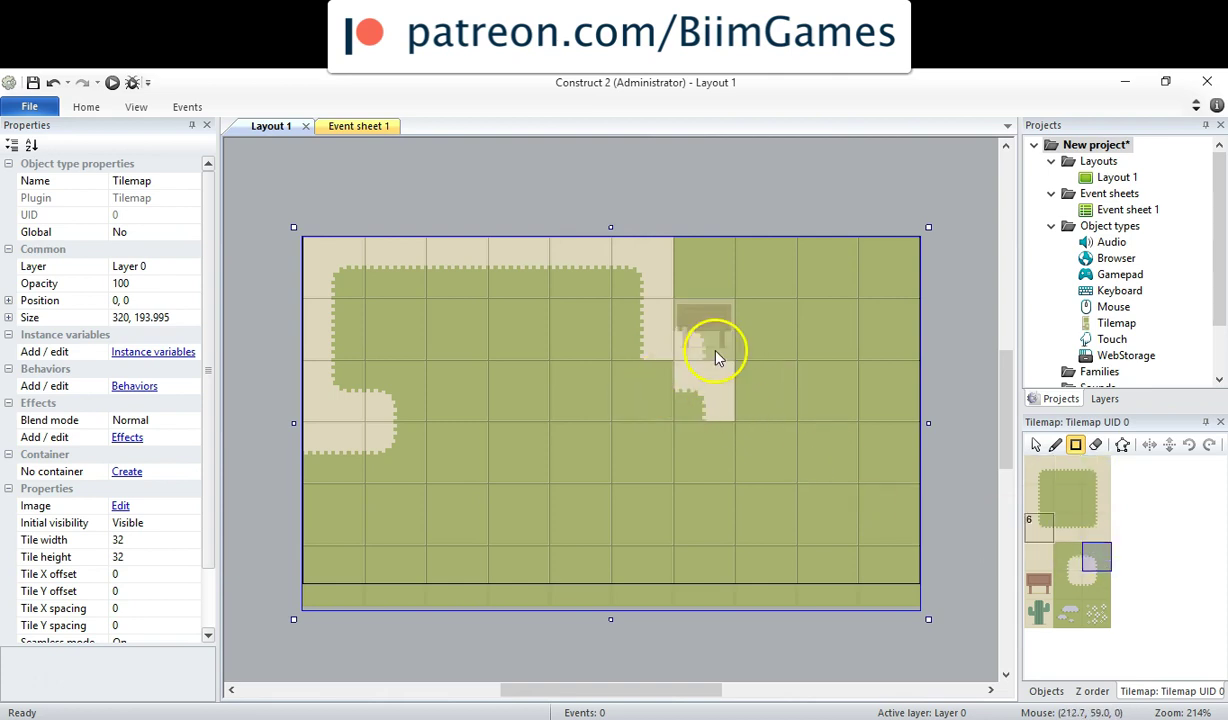
pyautogui.click(1070, 584)
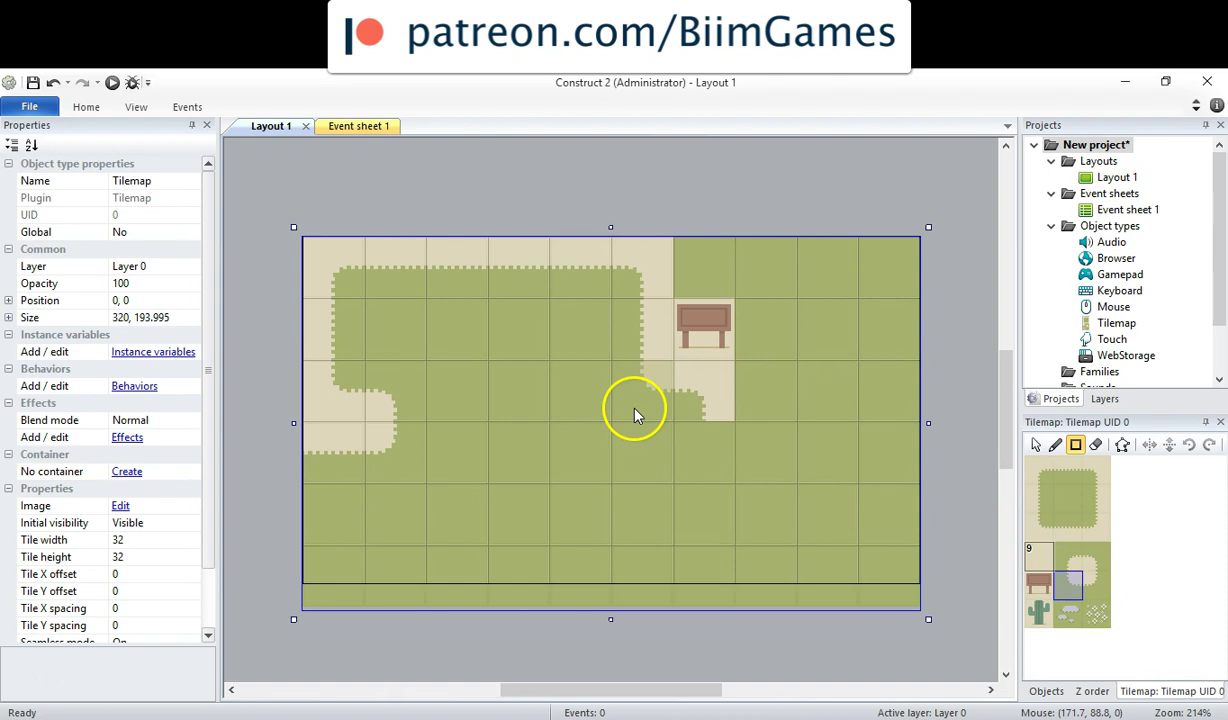
pyautogui.click(635, 412)
pyautogui.click(1074, 580)
pyautogui.click(699, 438)
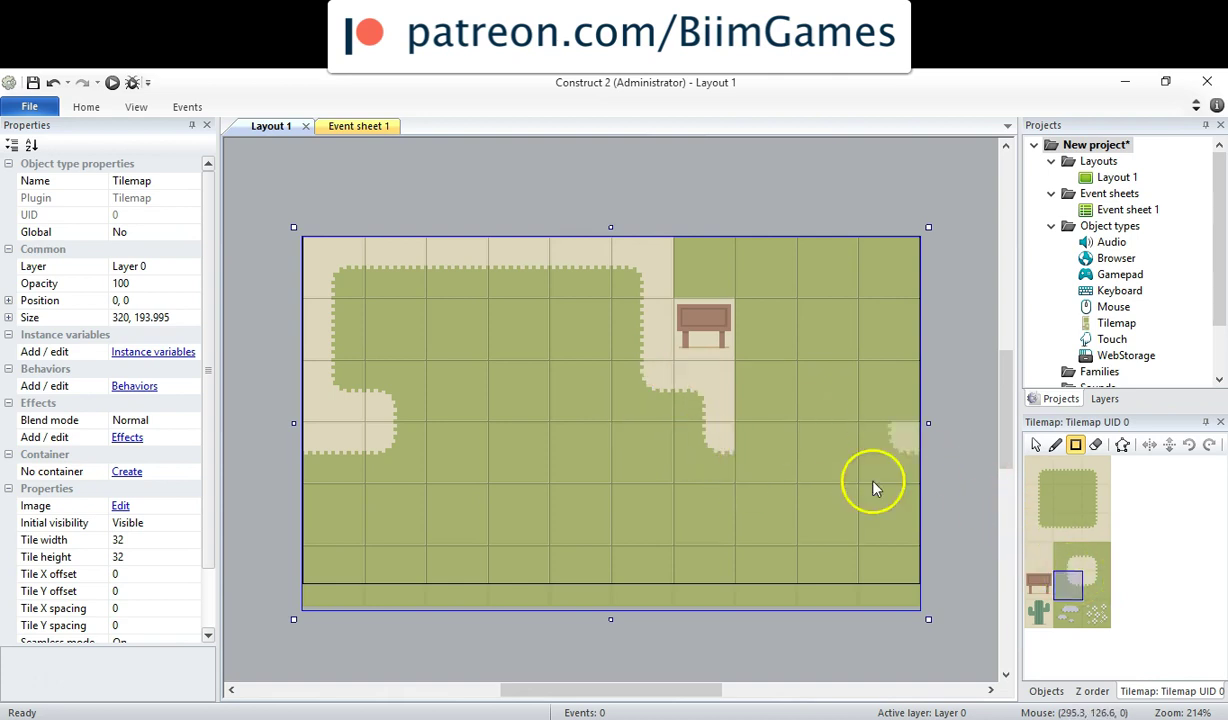
pyautogui.click(1077, 490)
pyautogui.click(785, 440)
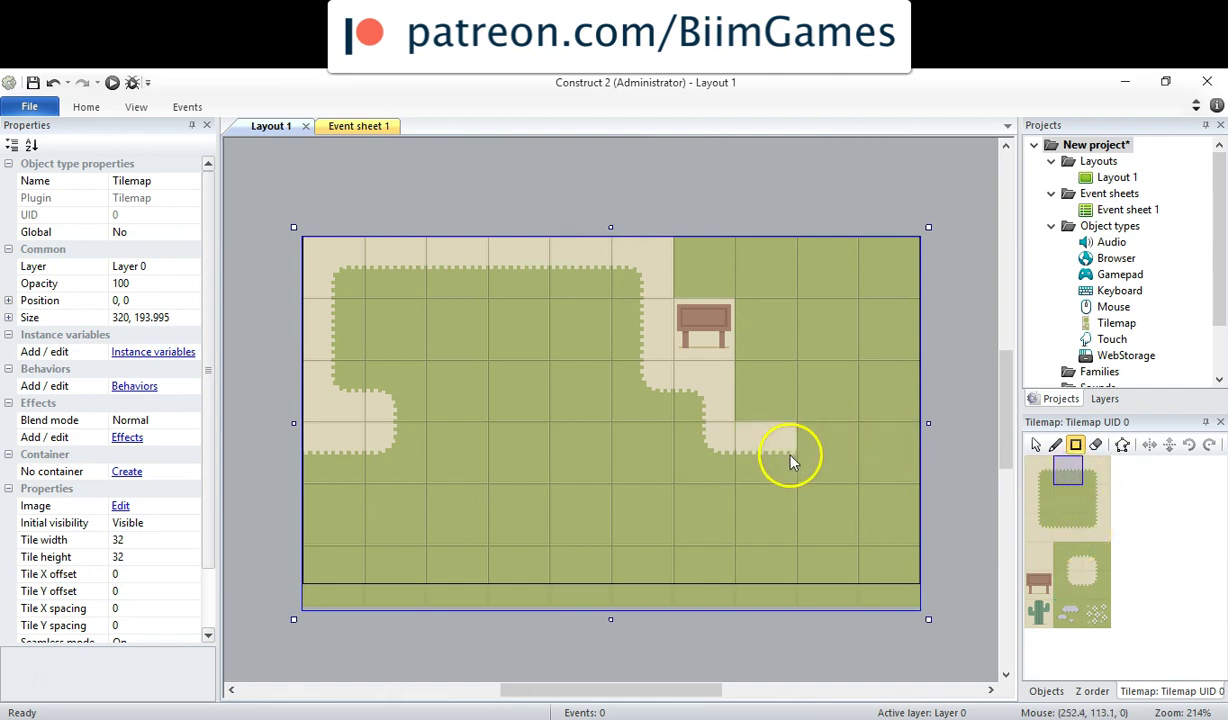
# Add a small round sand patch at the bottom right and extend the path to the right edge.
pyautogui.click(1072, 563)
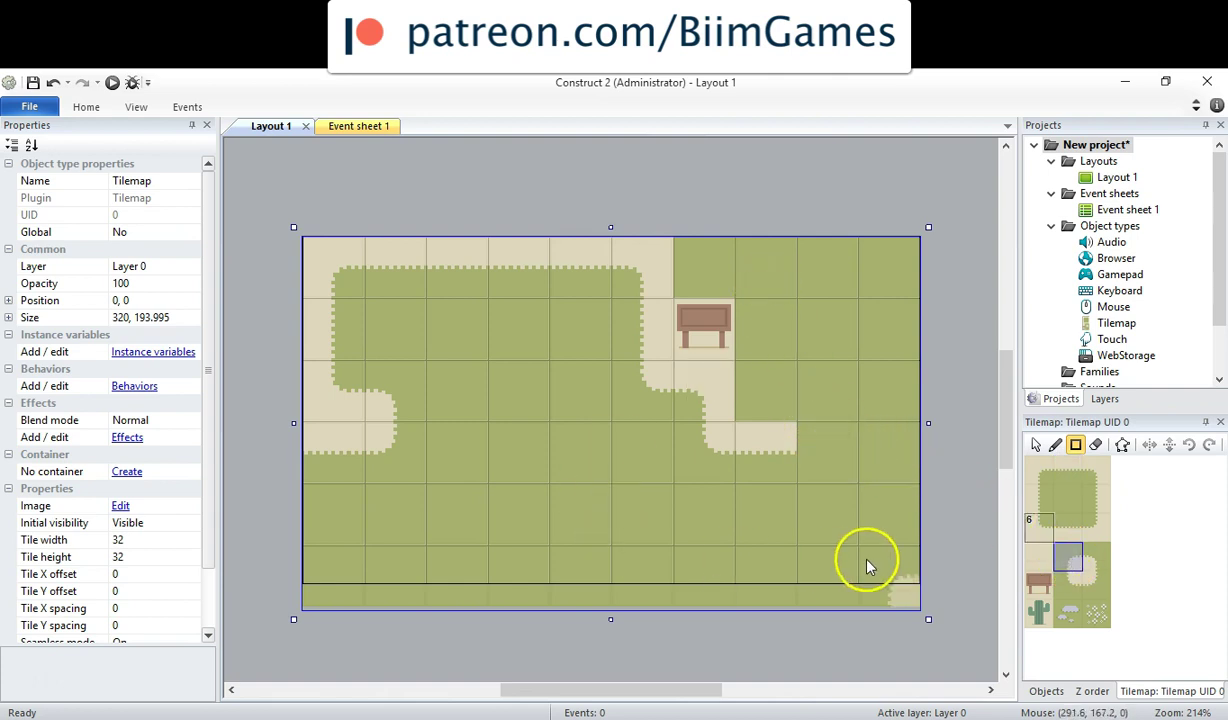
pyautogui.click(822, 532)
pyautogui.click(1045, 543)
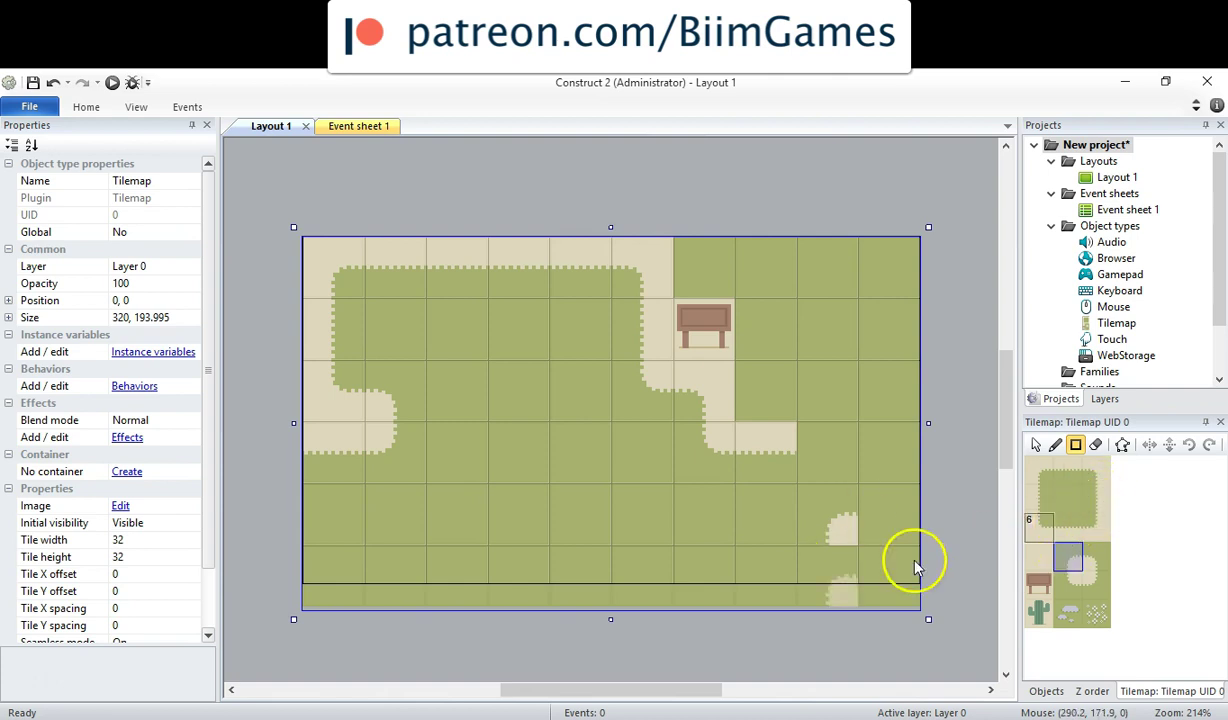
pyautogui.click(842, 578)
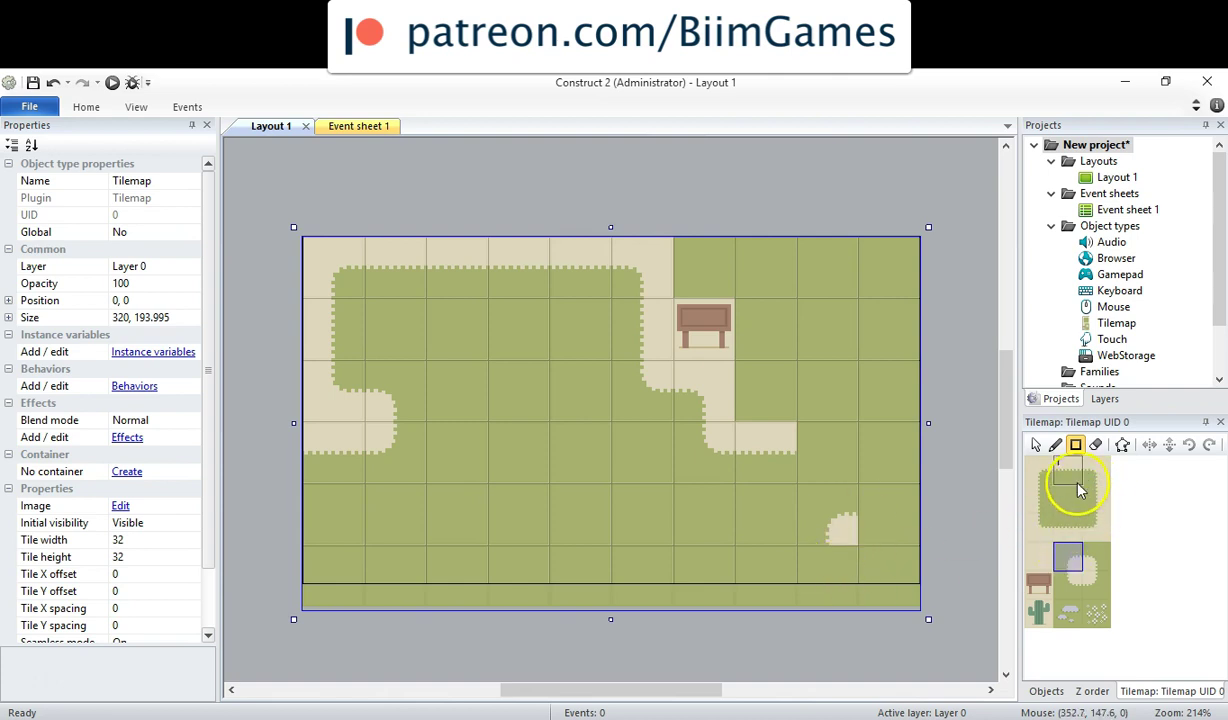
pyautogui.click(1068, 476)
pyautogui.click(845, 535)
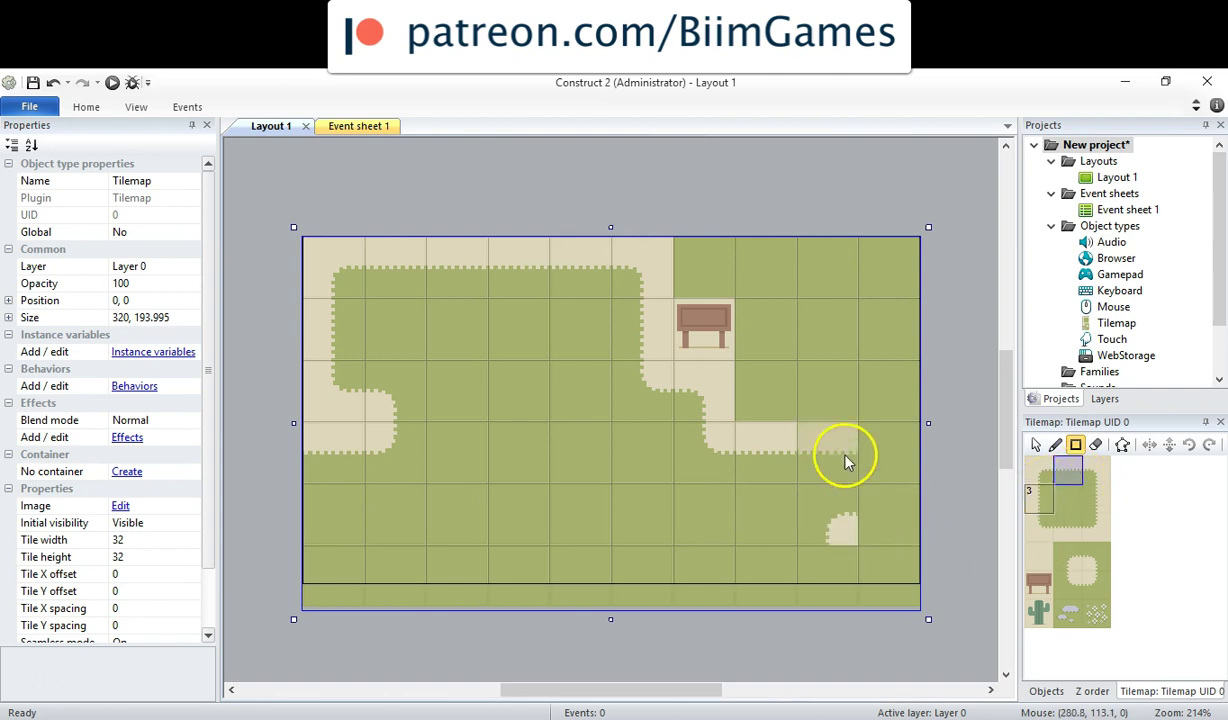
pyautogui.click(847, 462)
pyautogui.click(872, 458)
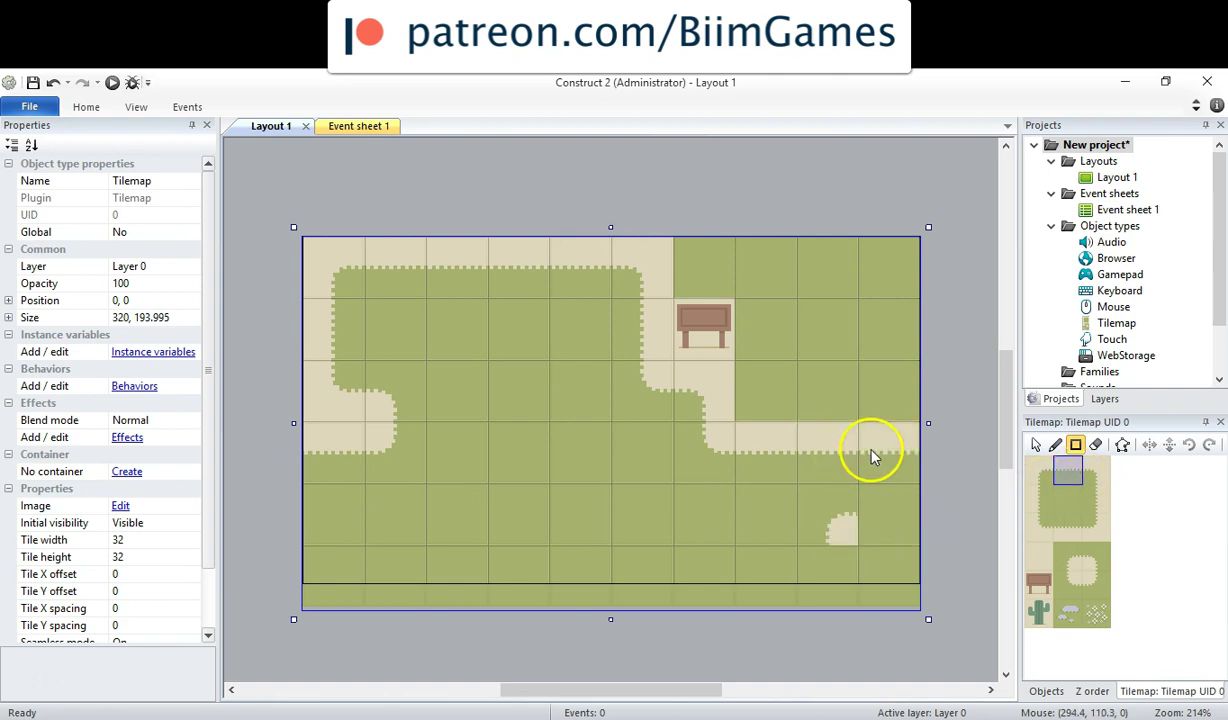
# Fill the right side of the top three rows with sand and place the wooden sign.
pyautogui.click(1040, 556)
pyautogui.moveTo(718, 272); pyautogui.dragTo(878, 277)
pyautogui.moveTo(705, 328); pyautogui.dragTo(877, 333)
pyautogui.moveTo(870, 378)
pyautogui.mouseDown()
pyautogui.moveTo(791, 384)
pyautogui.moveTo(895, 385)
pyautogui.mouseUp()
pyautogui.click(1039, 584)
pyautogui.click(740, 325)
# Paint grass and sand corner edges at the bottom right and stamp a cactus onto the sand.
pyautogui.click(1067, 471)
pyautogui.click(1065, 523)
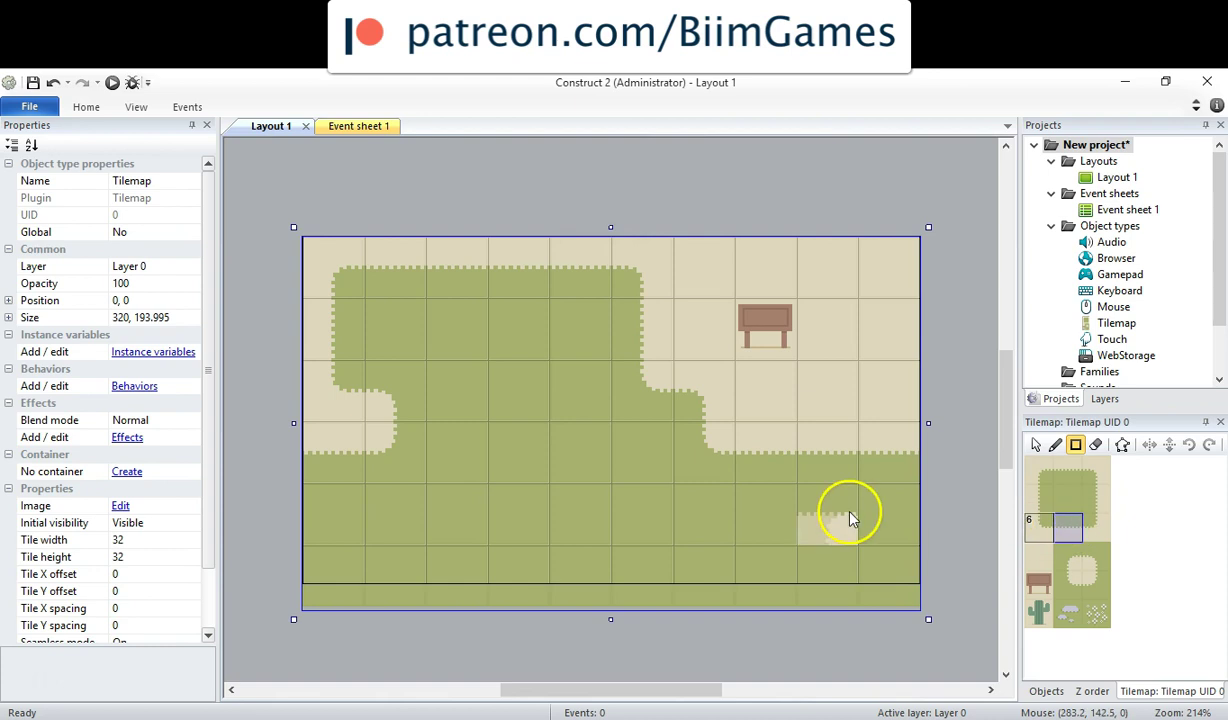
pyautogui.click(883, 507)
pyautogui.click(1096, 498)
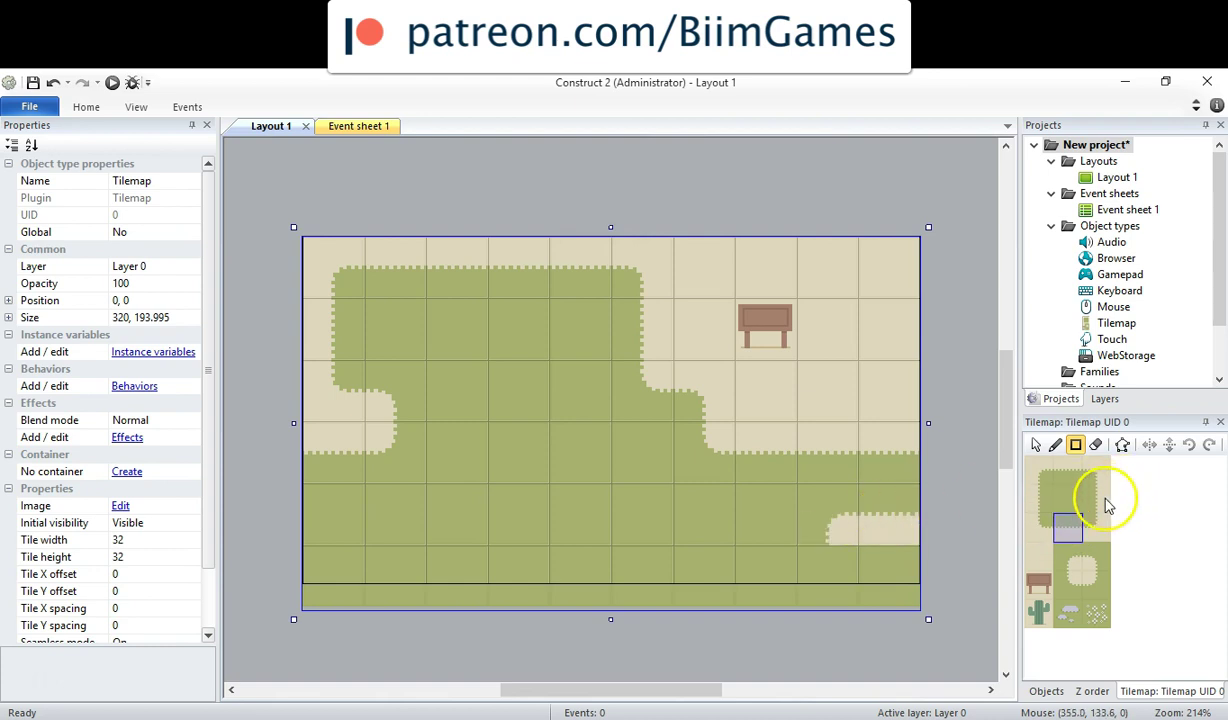
pyautogui.click(1039, 556)
pyautogui.click(845, 580)
pyautogui.click(1039, 610)
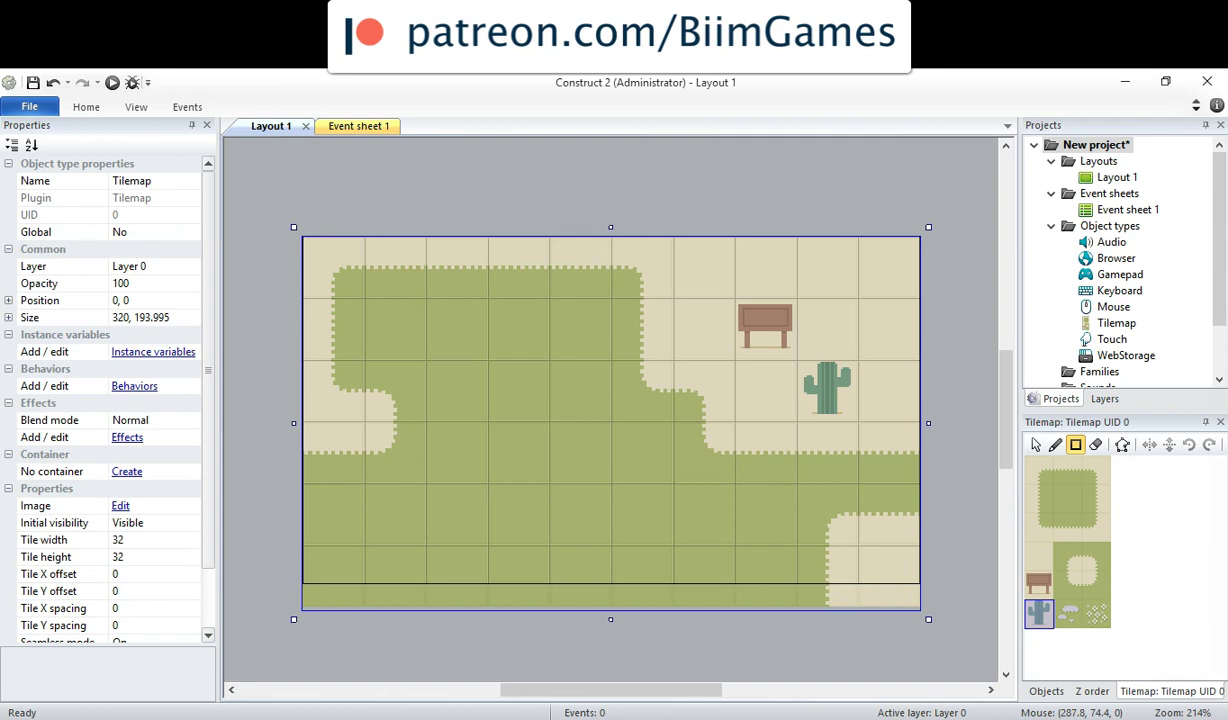
pyautogui.click(857, 385)
# Switch the tilemap back to selection mode and insert a new Sprite object.
pyautogui.click(389, 190)
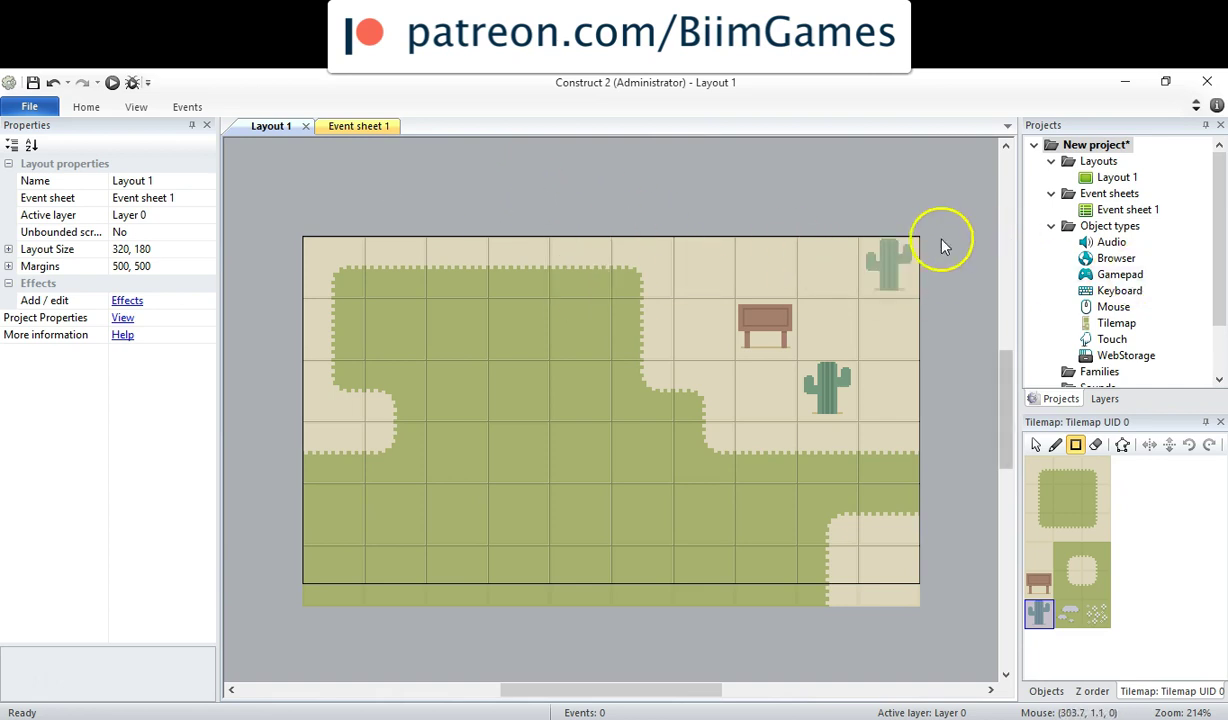
pyautogui.click(1035, 447)
pyautogui.rightClick(457, 349)
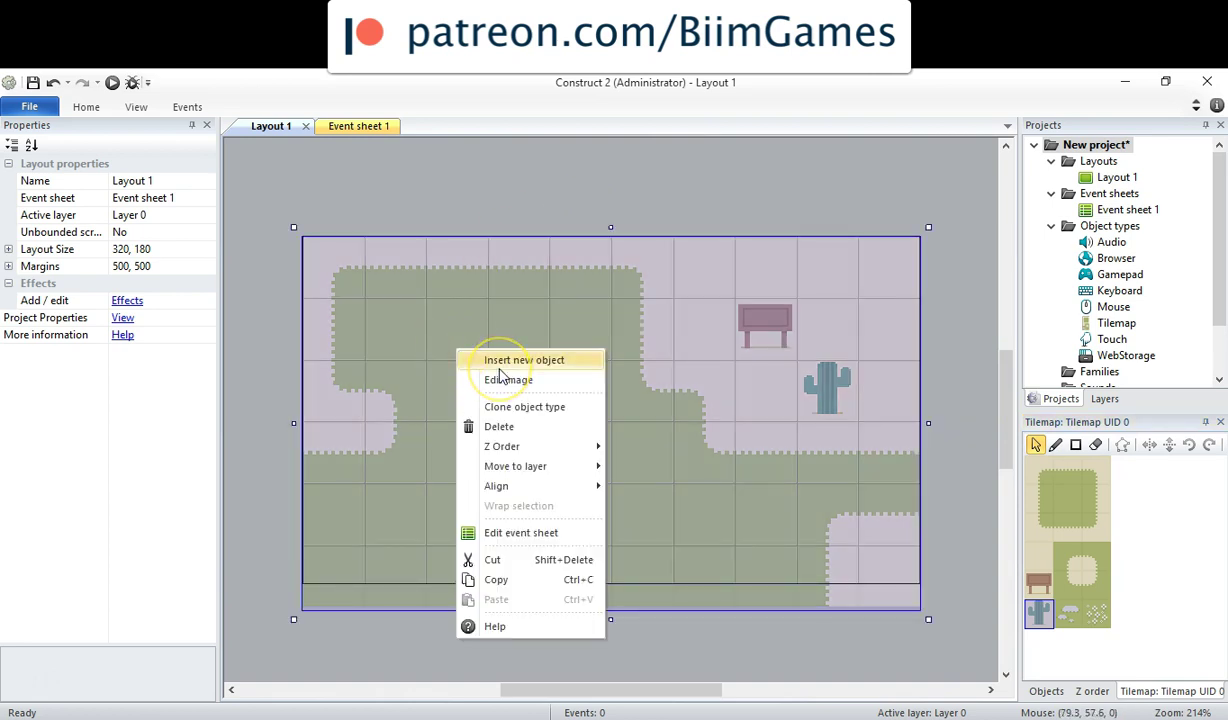
pyautogui.click(502, 362)
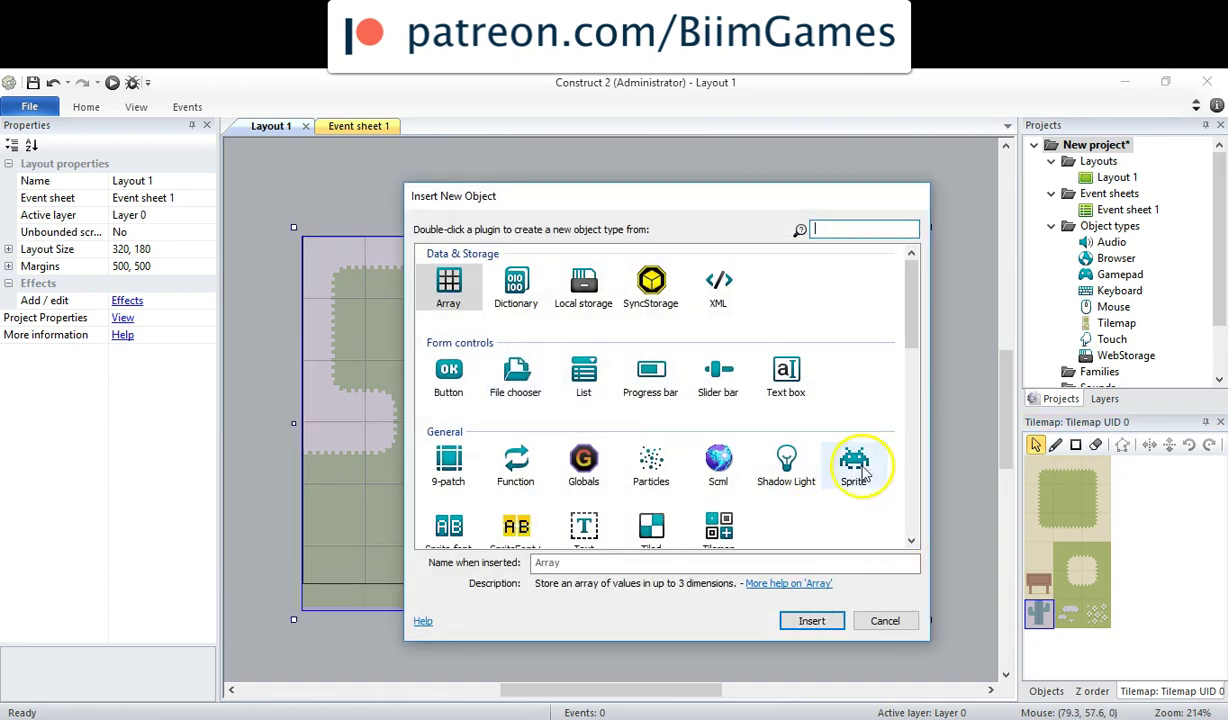
pyautogui.doubleClick(866, 507)
# Place the sprite and fill its image with yellow at alpha 175.
pyautogui.click(439, 411)
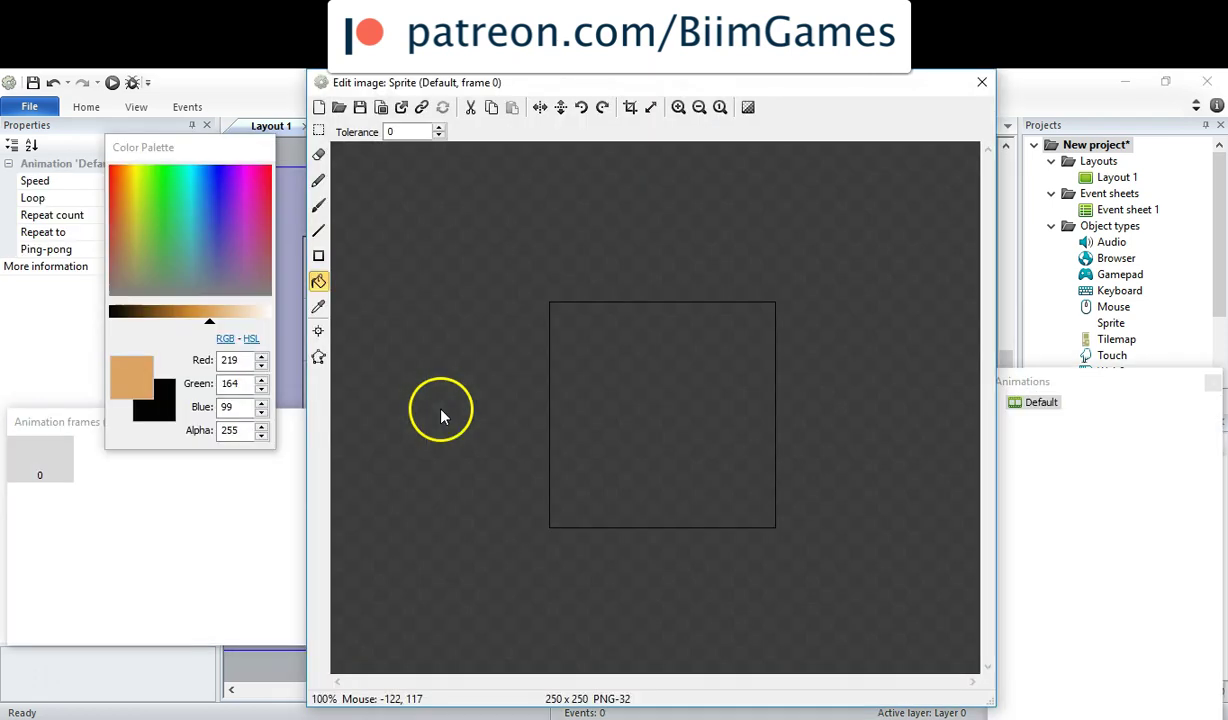
pyautogui.click(138, 177)
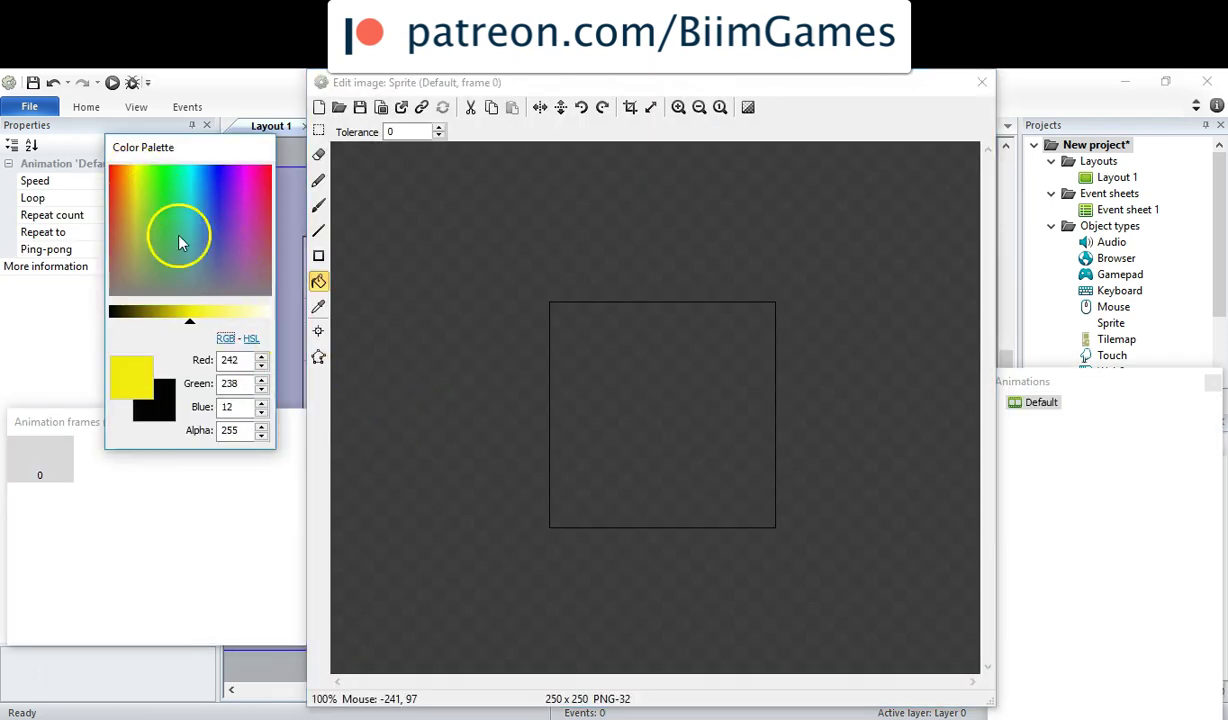
pyautogui.moveTo(252, 430); pyautogui.dragTo(180, 437)
pyautogui.write('175')
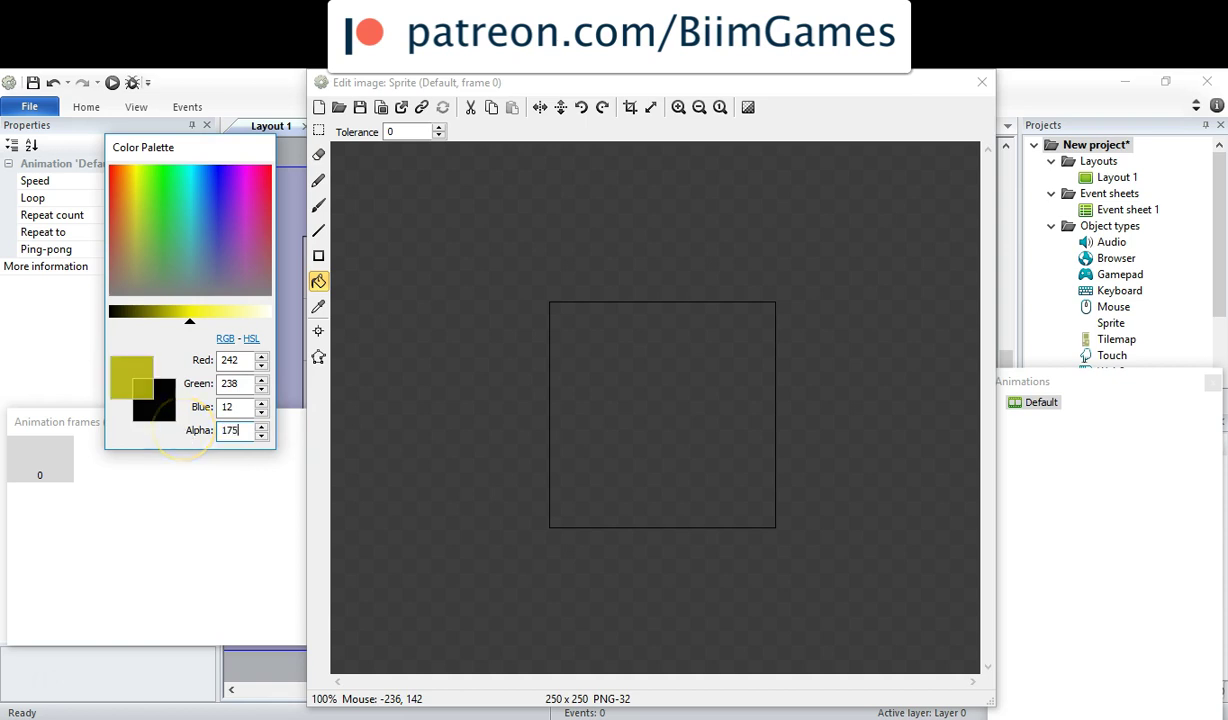
pyautogui.click(597, 419)
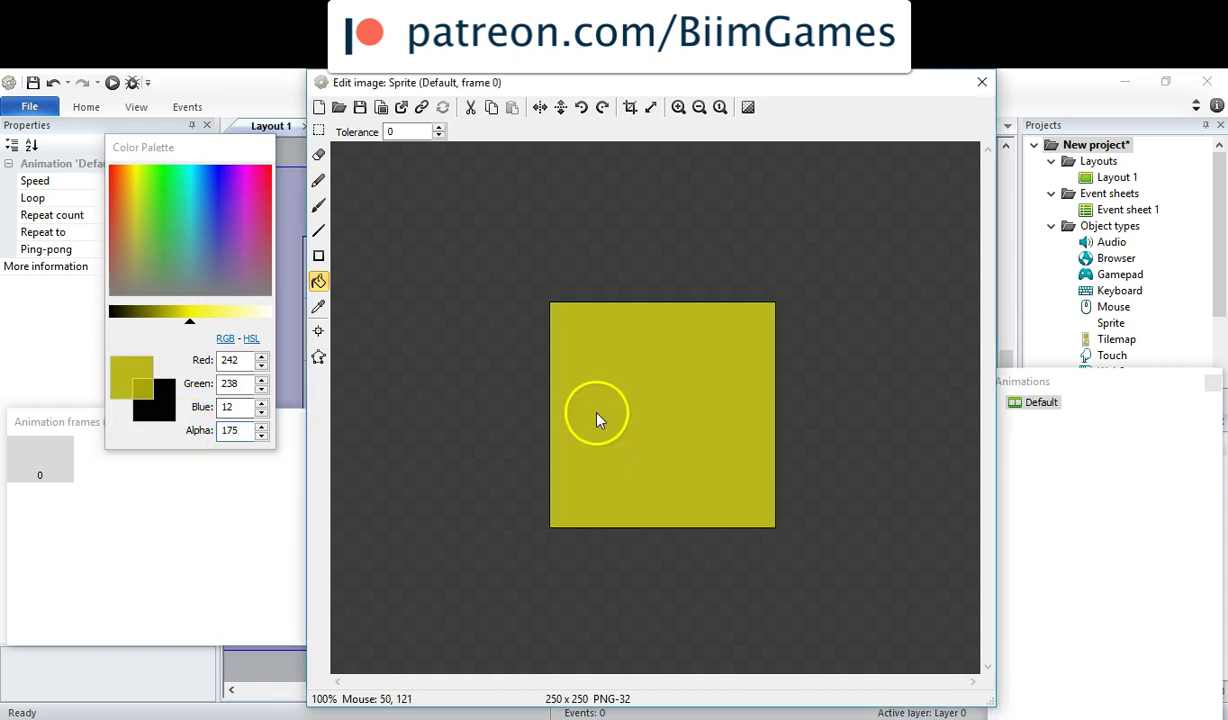
# Close the image editor, then shrink the yellow sprite and move it below the map.
pyautogui.click(981, 82)
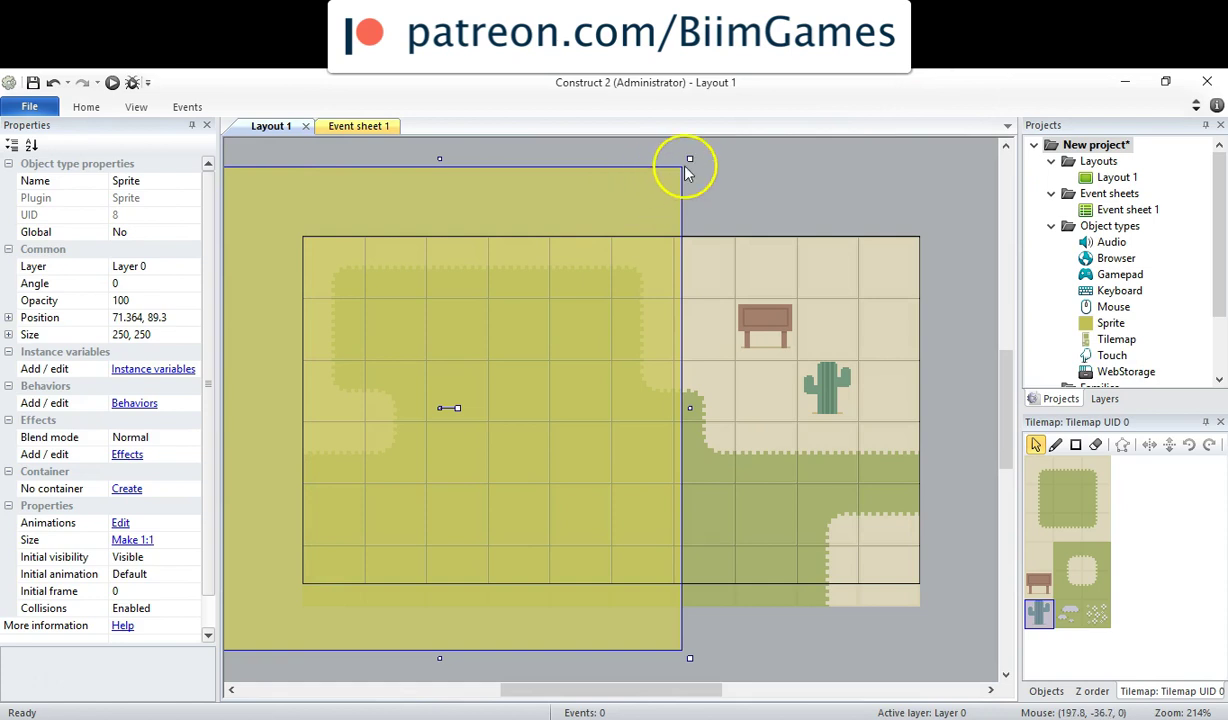
pyautogui.moveTo(690, 158); pyautogui.dragTo(411, 513)
pyautogui.moveTo(274, 578); pyautogui.dragTo(551, 666)
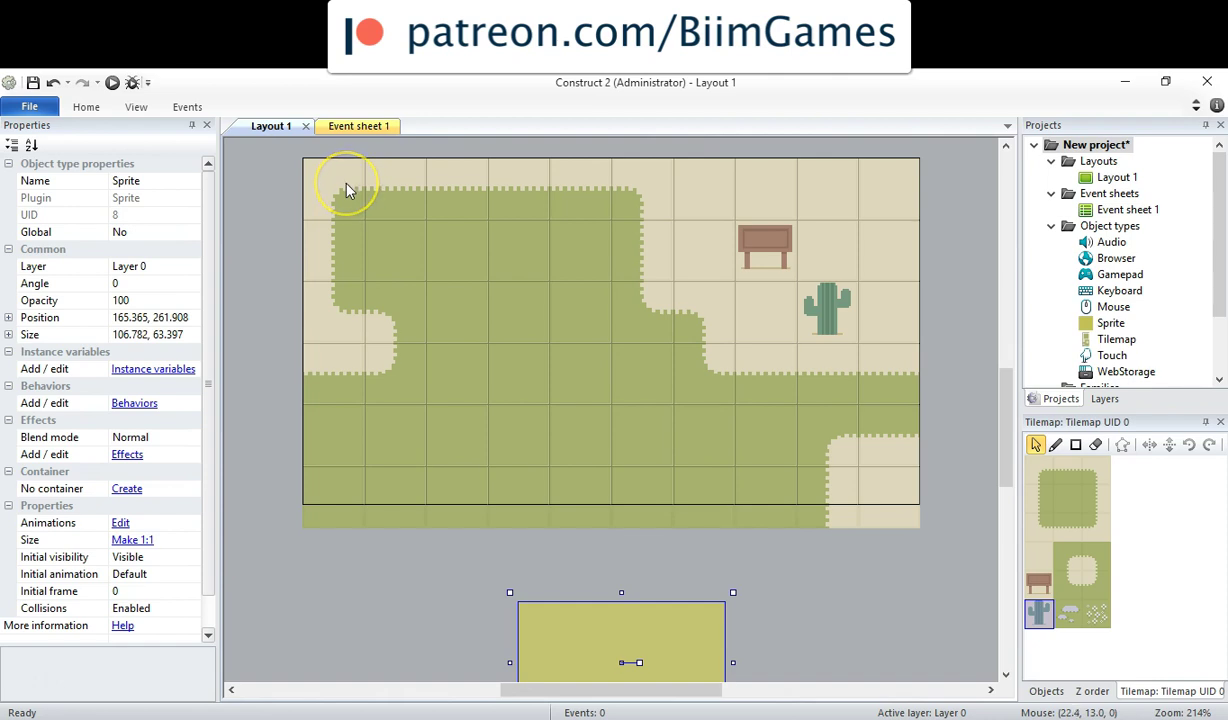
# Set the yellow sprite's Size property to 32, 32.
pyautogui.click(346, 190)
pyautogui.click(665, 635)
pyautogui.click(165, 334)
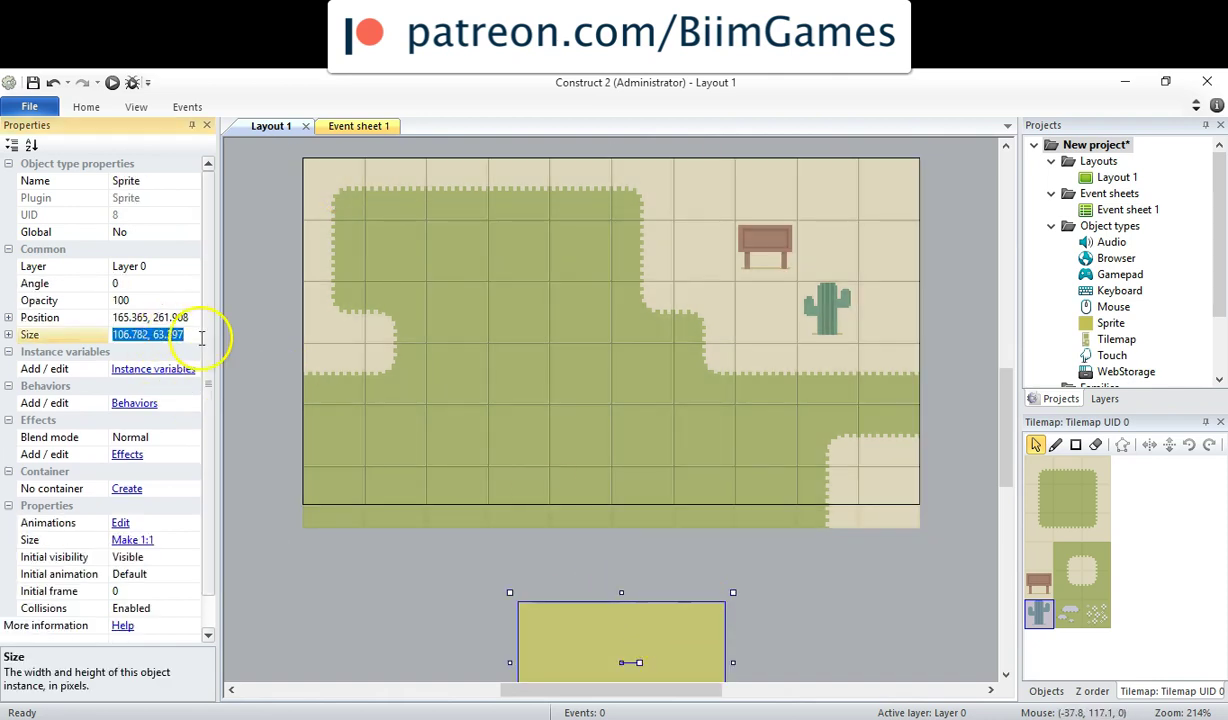
pyautogui.write('32')
pyautogui.click(200, 345)
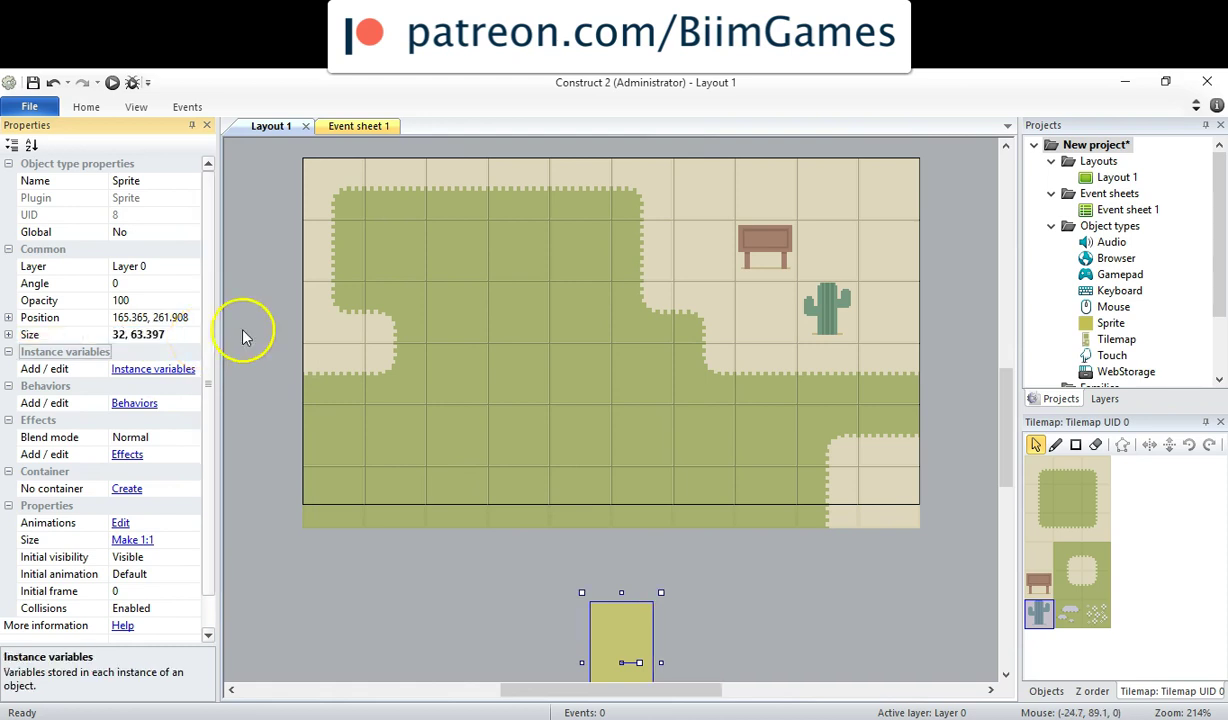
pyautogui.click(197, 336)
pyautogui.click(198, 334)
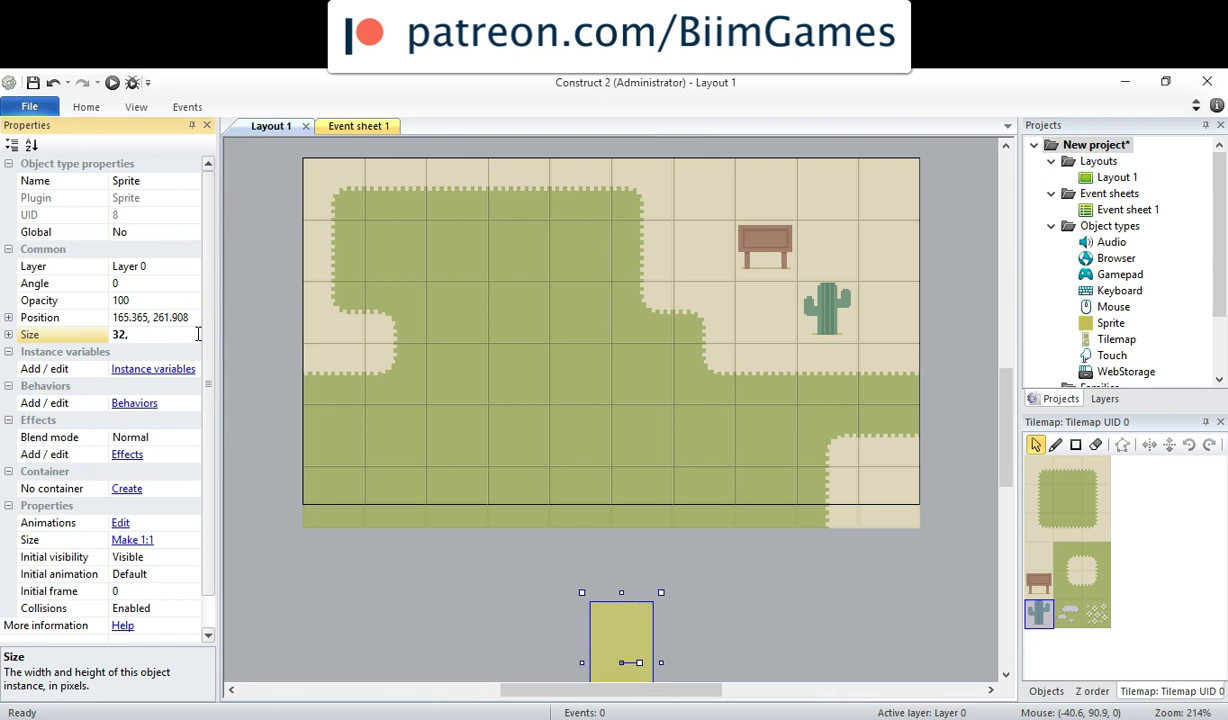
pyautogui.write('32')
pyautogui.press('Return')
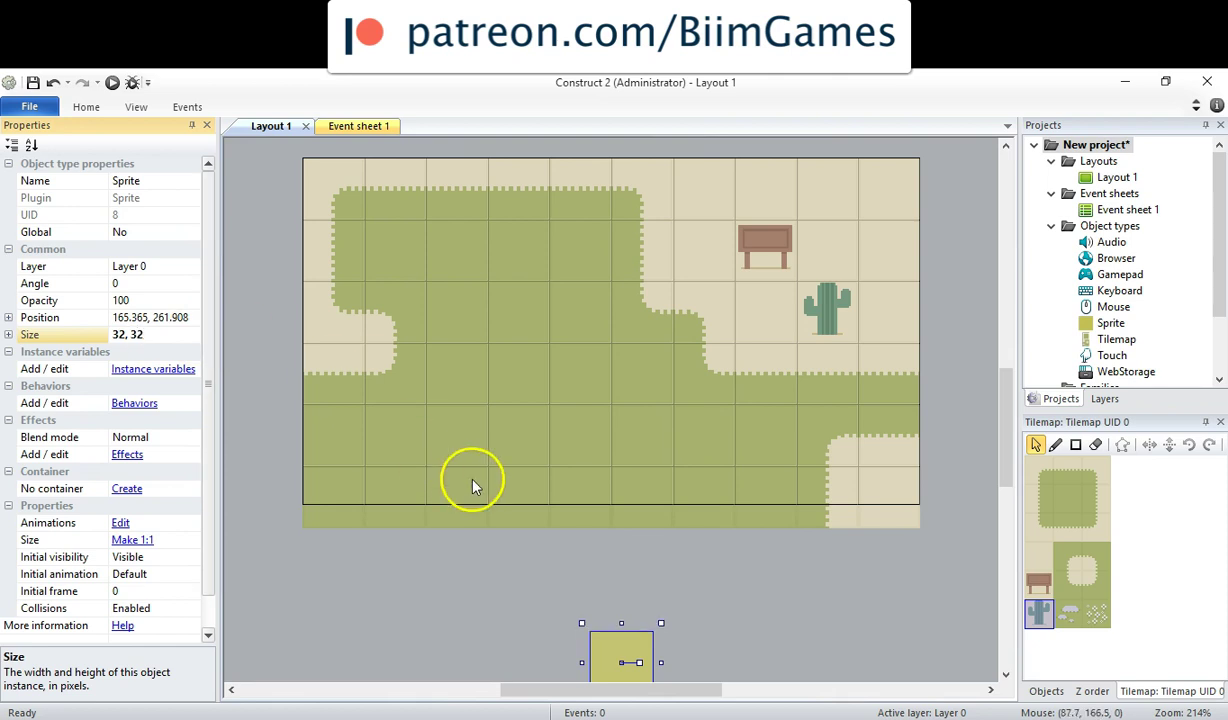
# Move the yellow sprite to the top-left and widen it to about 124×32 across four tiles.
pyautogui.moveTo(625, 661); pyautogui.dragTo(290, 338)
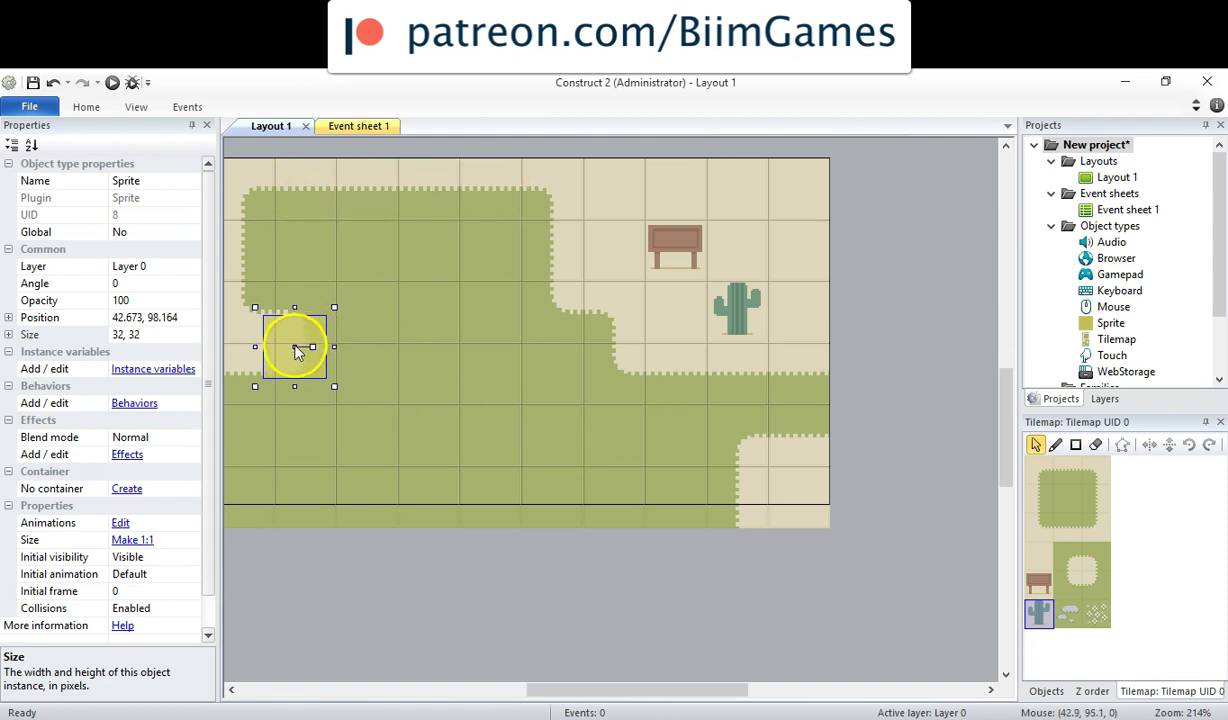
pyautogui.moveTo(296, 348); pyautogui.dragTo(526, 190)
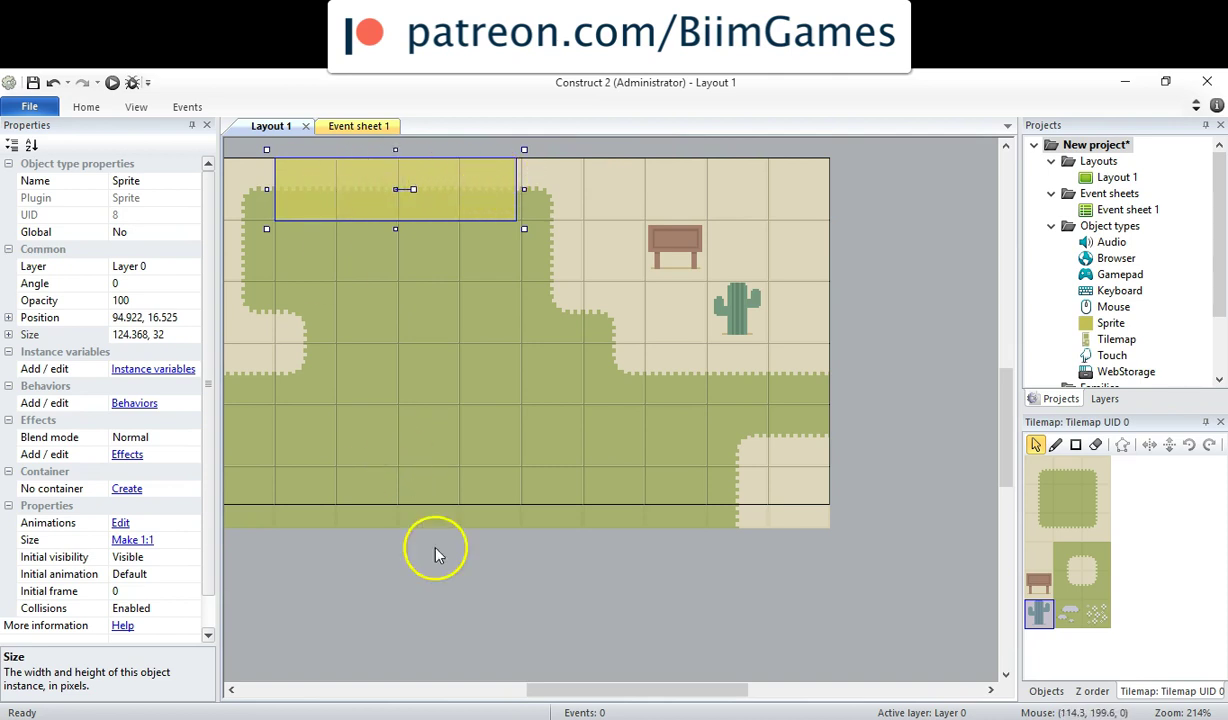
pyautogui.moveTo(548, 689); pyautogui.dragTo(533, 695)
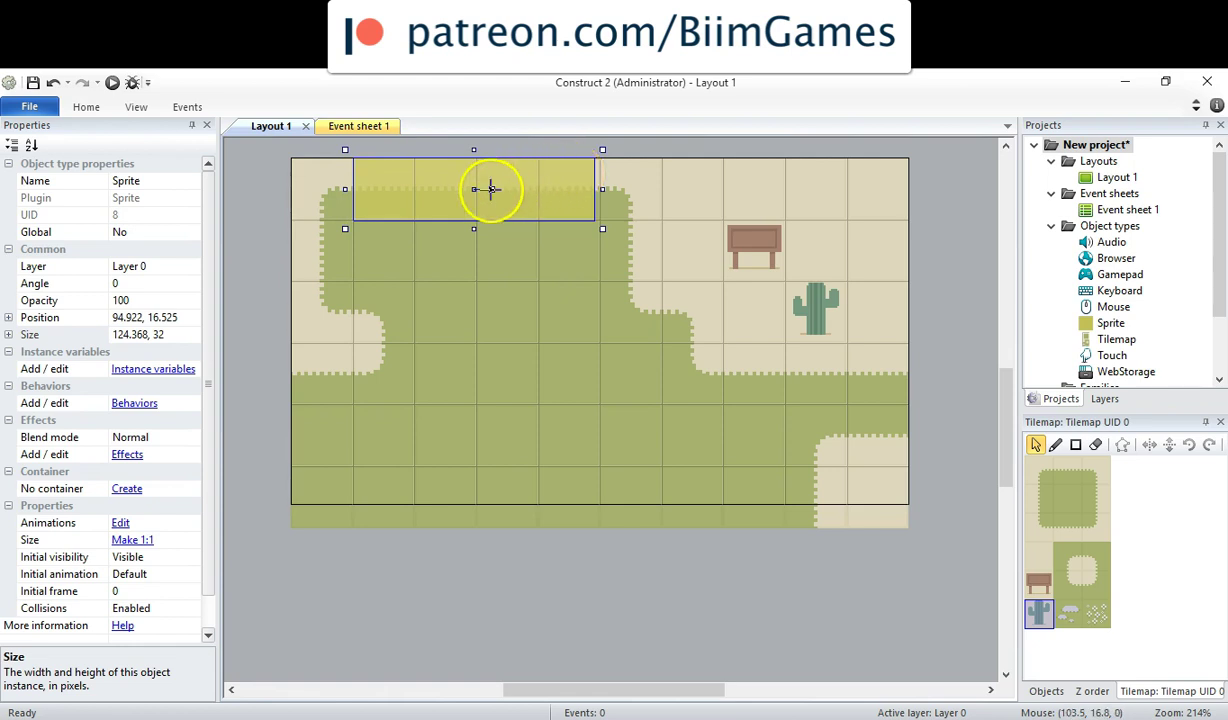
# Resize the yellow sprite to about 63×61 and place it over the top-right 2×2 tiles.
pyautogui.moveTo(491, 189); pyautogui.dragTo(520, 234)
pyautogui.hotkey('ctrl', 'z')
pyautogui.hotkey('ctrl', 'z')
pyautogui.moveTo(364, 175); pyautogui.dragTo(699, 186)
pyautogui.hotkey('ctrl', 'z')
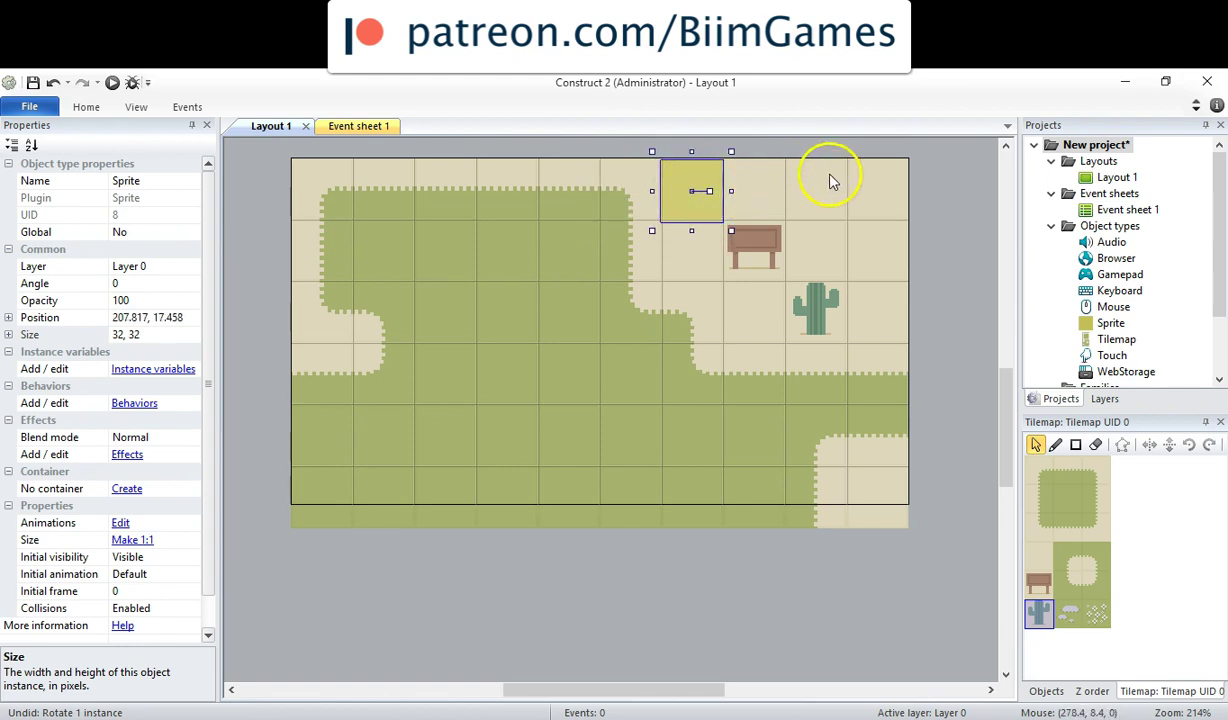
pyautogui.moveTo(733, 190); pyautogui.dragTo(910, 191)
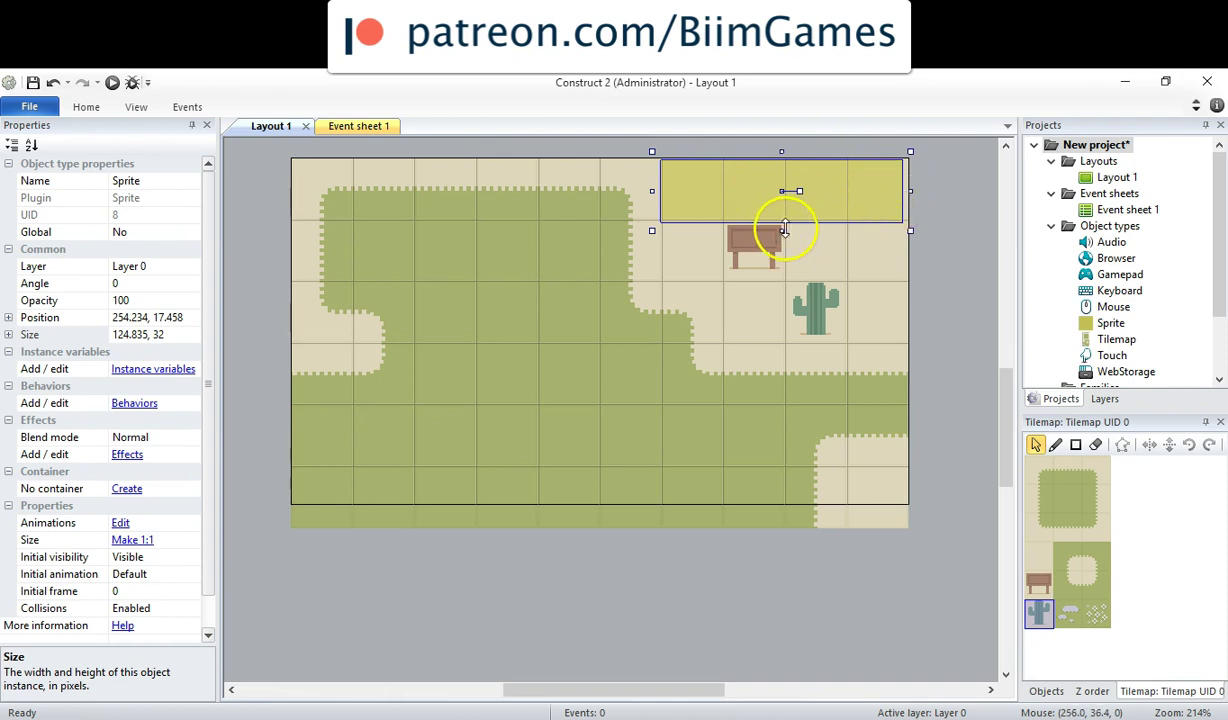
pyautogui.moveTo(782, 230); pyautogui.dragTo(782, 283)
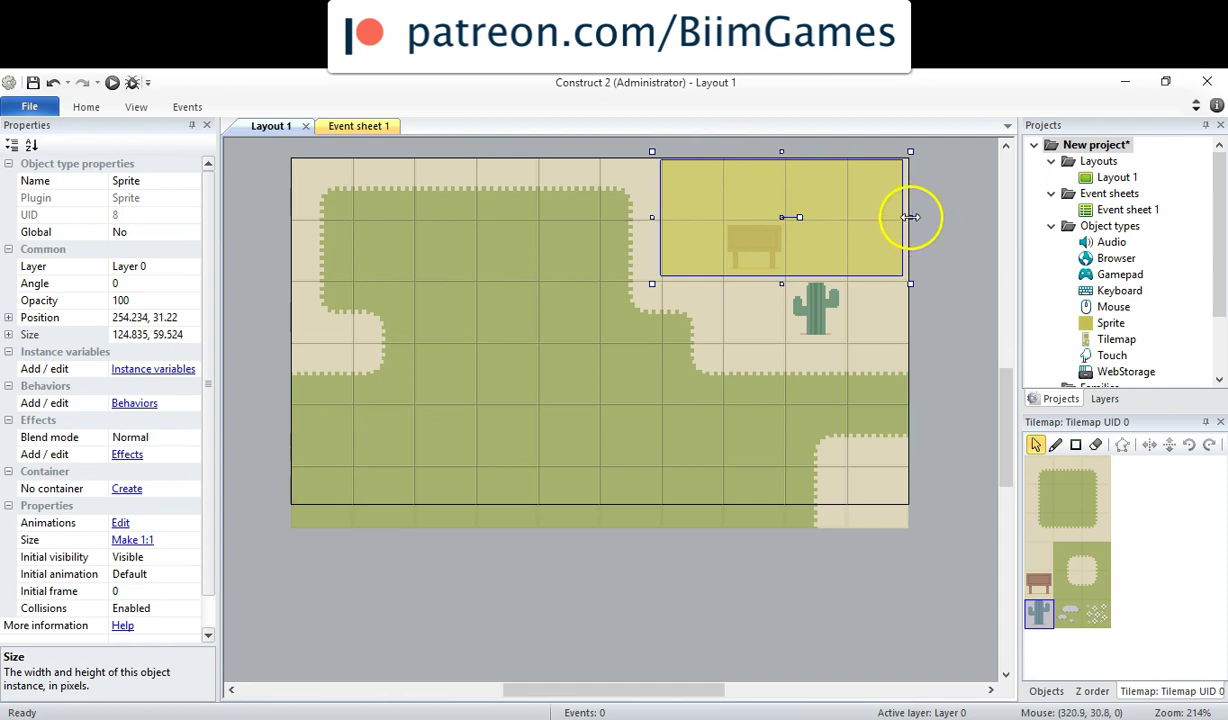
pyautogui.moveTo(910, 217); pyautogui.dragTo(698, 200)
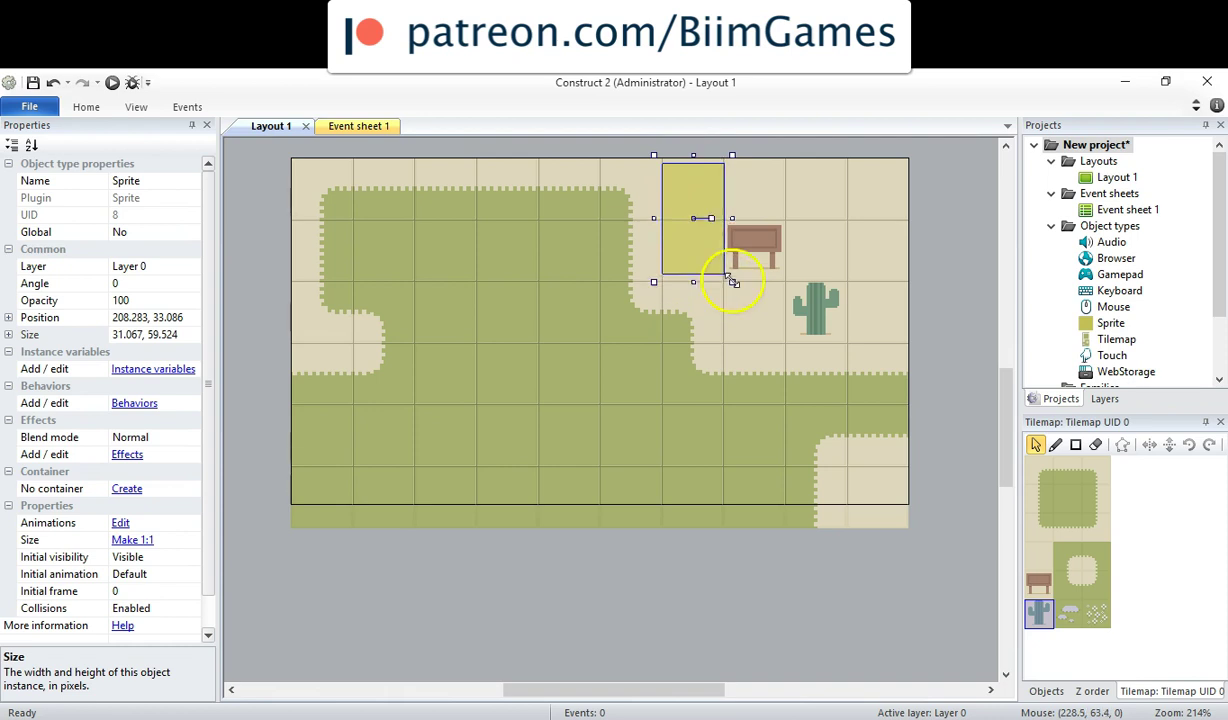
pyautogui.moveTo(731, 264); pyautogui.dragTo(726, 222)
pyautogui.moveTo(674, 181); pyautogui.dragTo(915, 281)
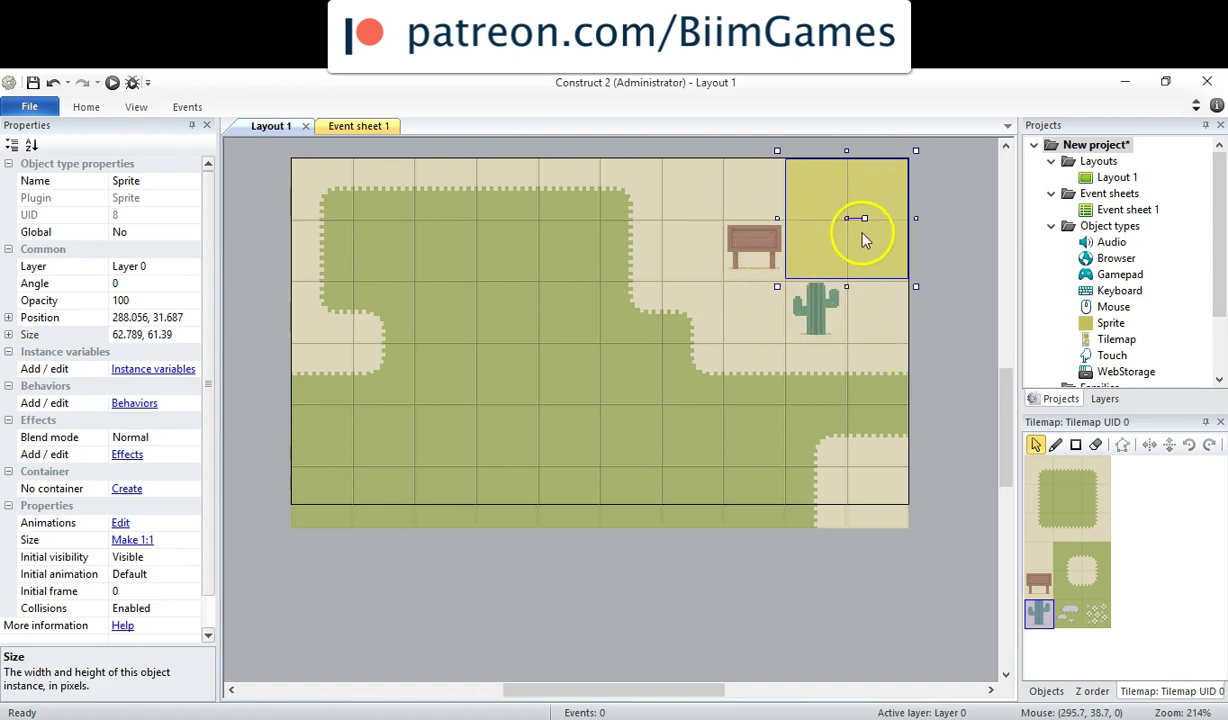
# Enlarge the yellow sprite to about 99×157 and move it below the map's lower-left edge.
pyautogui.moveTo(858, 255); pyautogui.dragTo(490, 310)
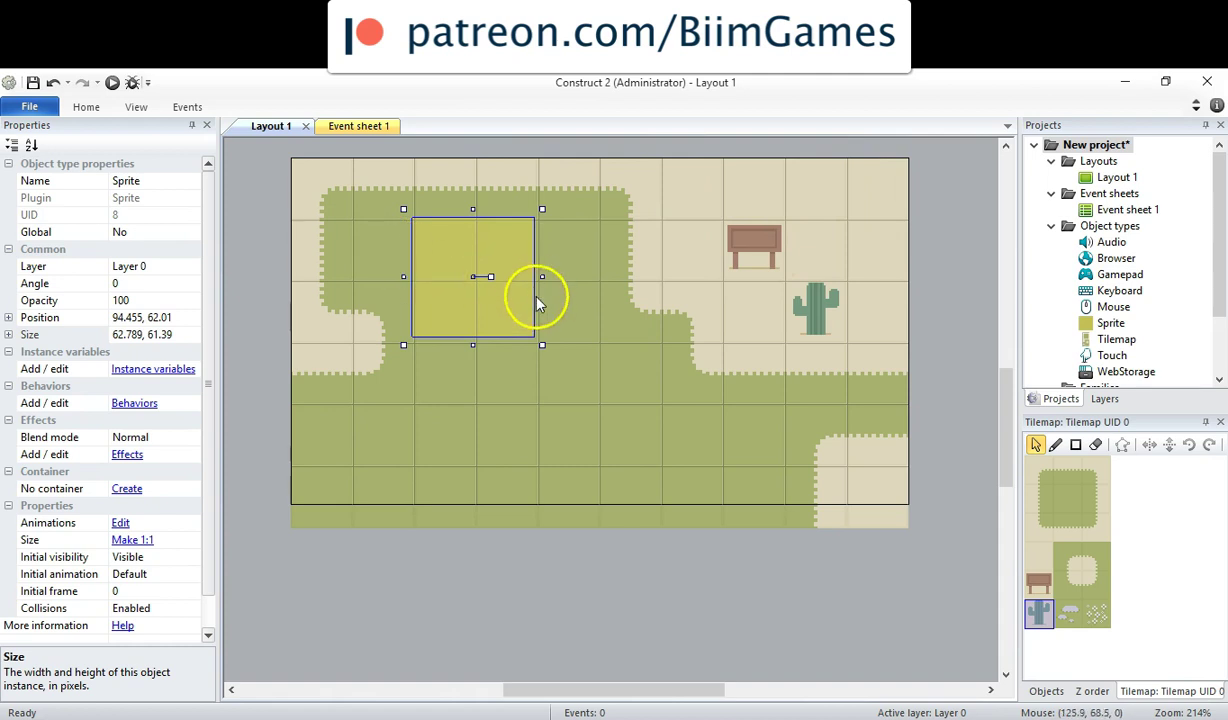
pyautogui.moveTo(542, 346); pyautogui.dragTo(612, 530)
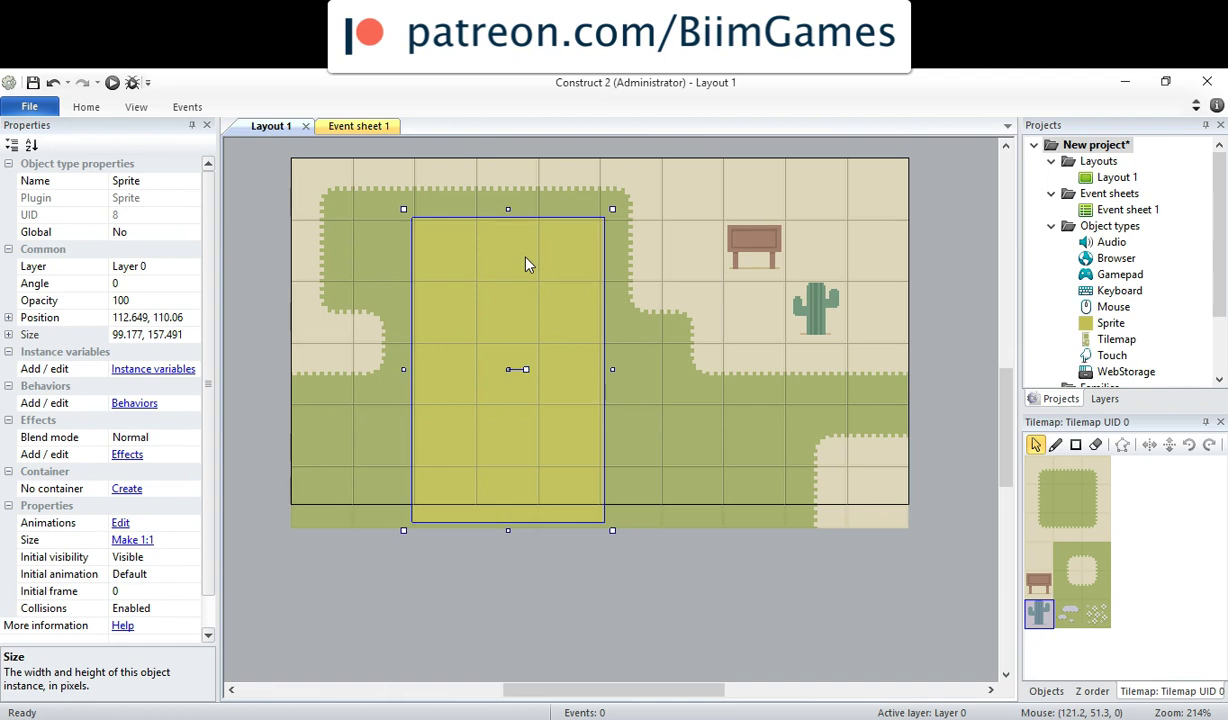
pyautogui.moveTo(533, 284); pyautogui.dragTo(351, 649)
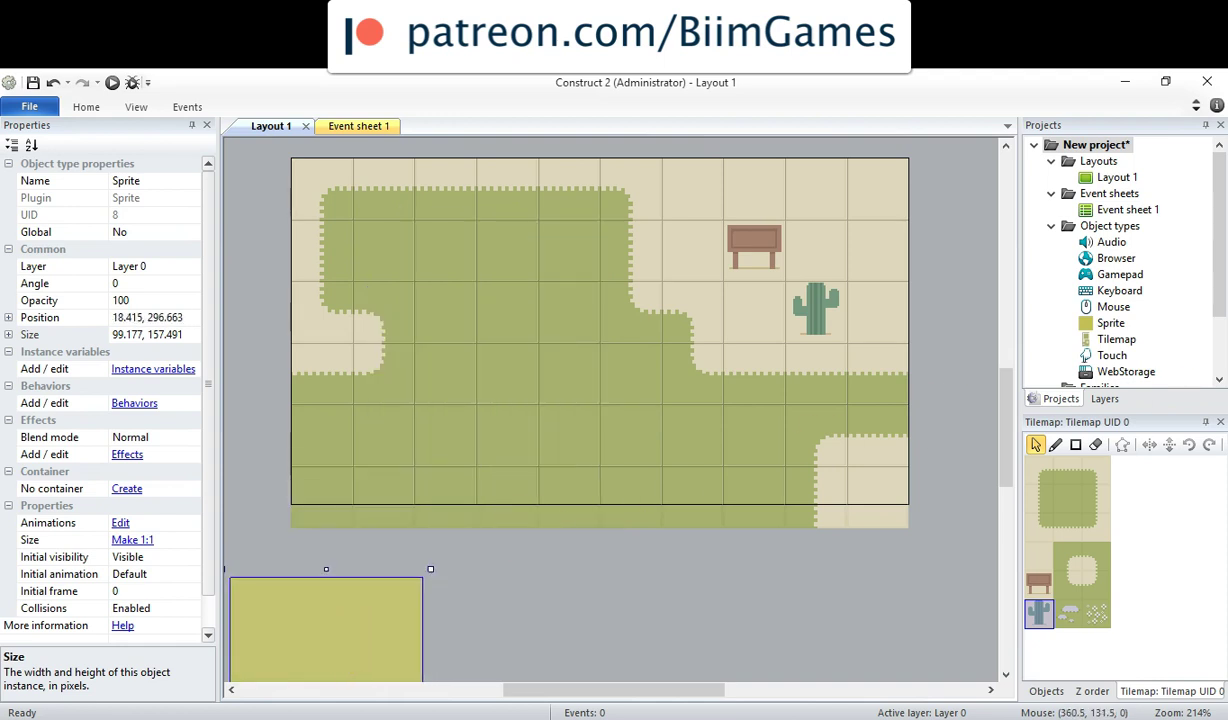
pyautogui.click(1068, 583)
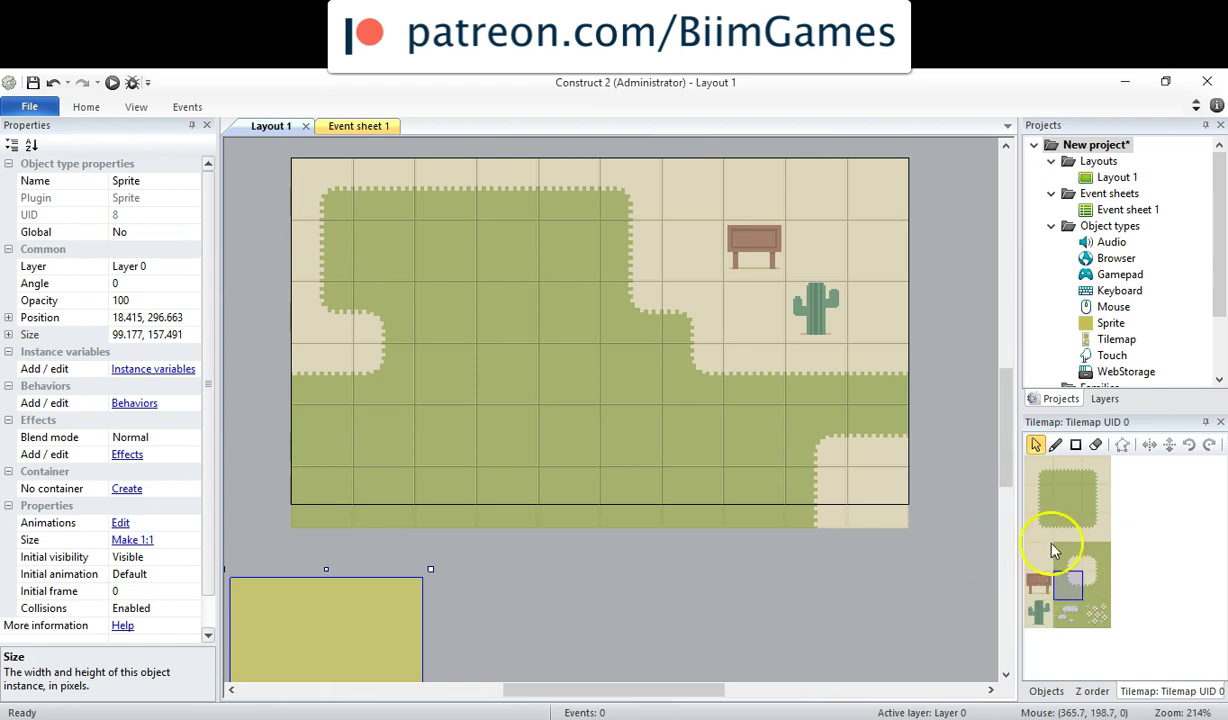
pyautogui.click(1055, 445)
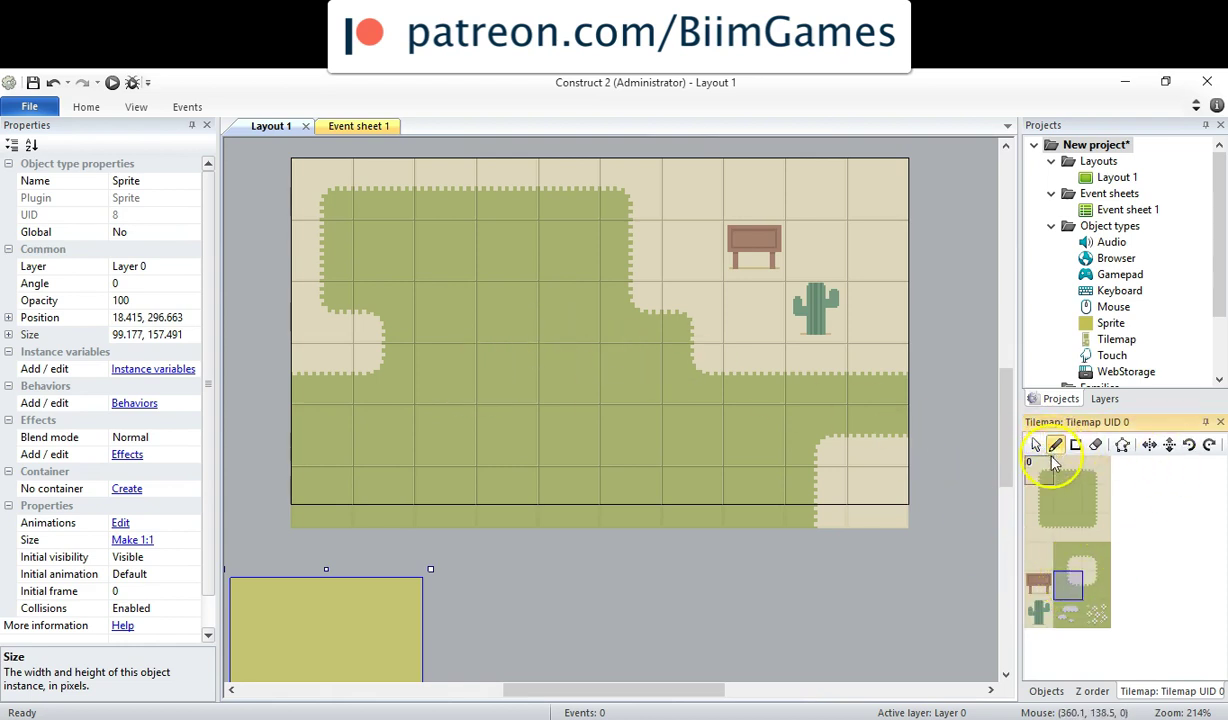
pyautogui.click(1067, 612)
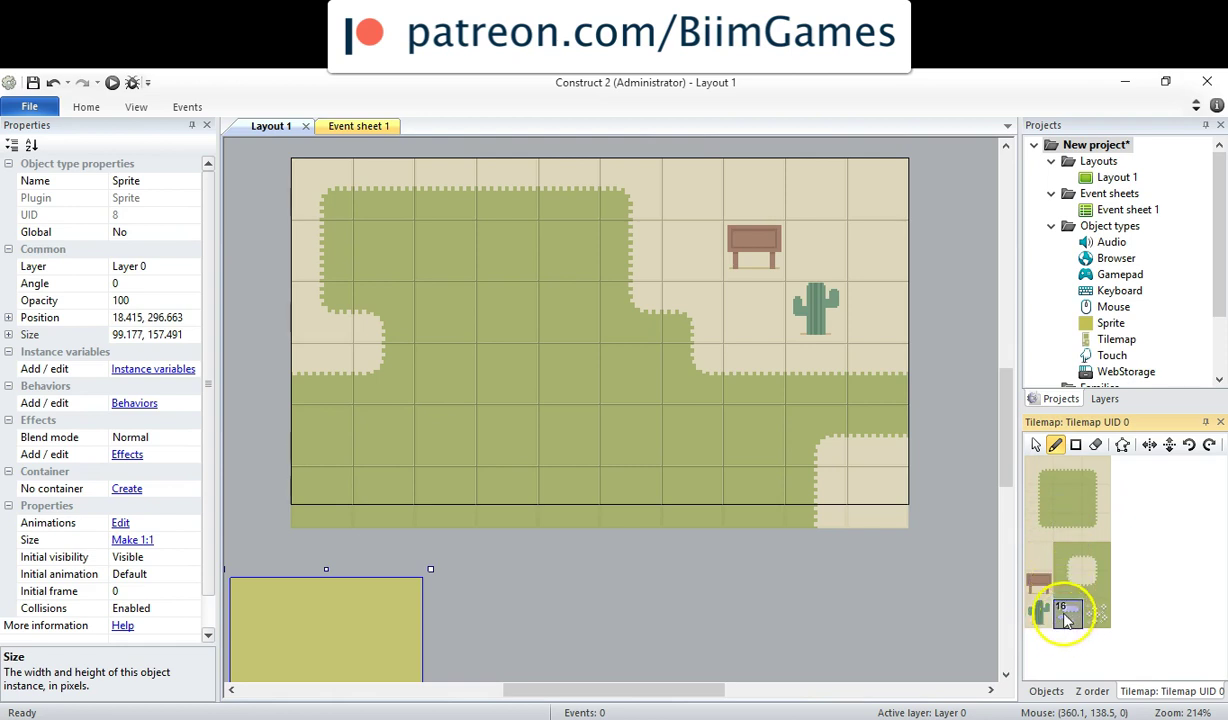
pyautogui.click(676, 443)
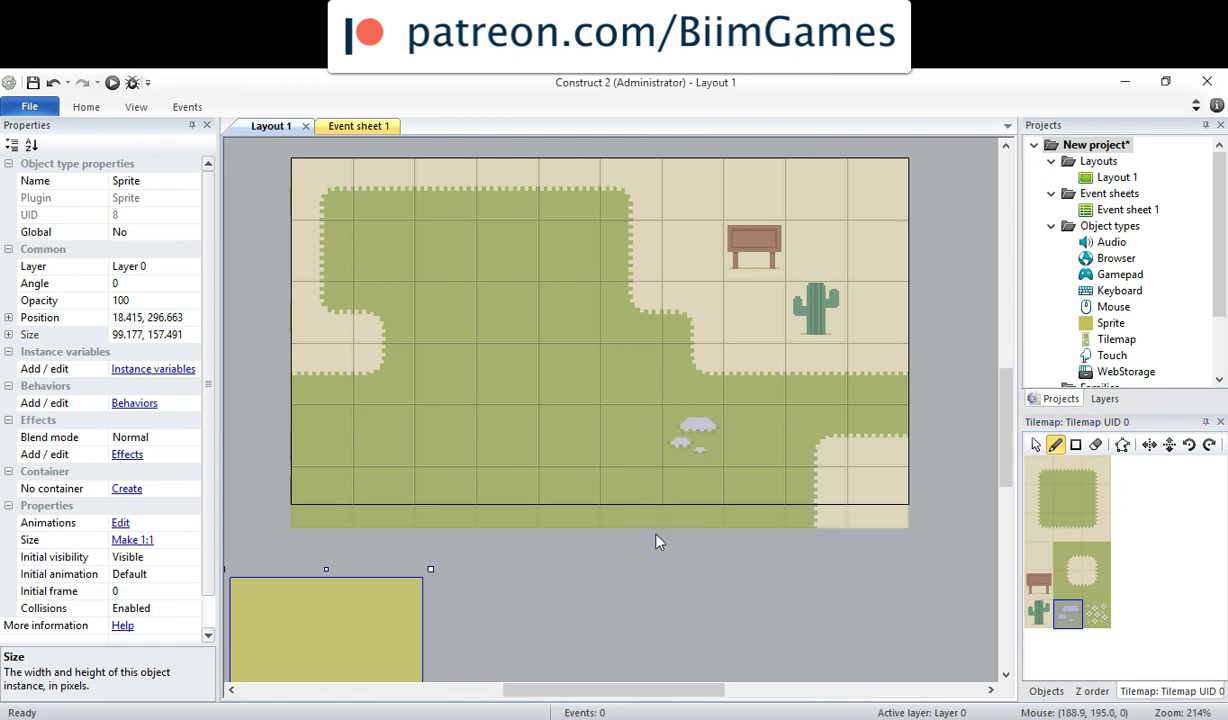
pyautogui.click(597, 406)
pyautogui.hotkey('ctrl', 'z')
pyautogui.click(1040, 482)
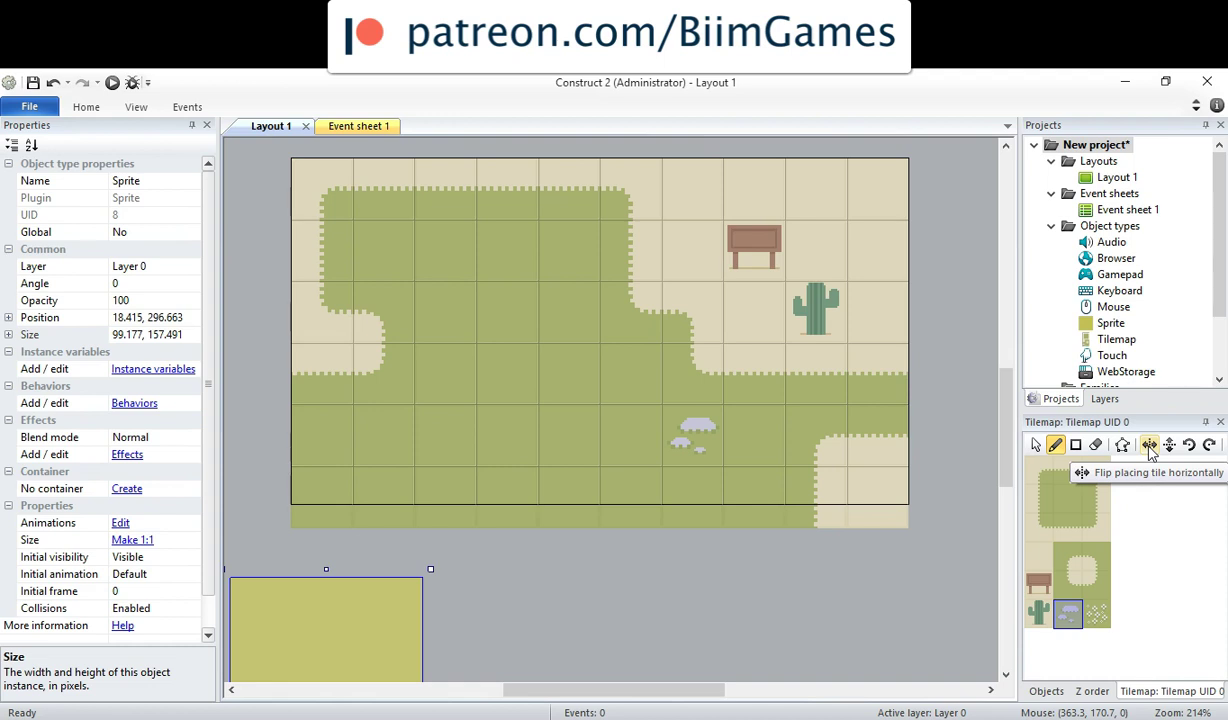
# Paint a horizontally mirrored cactus tile just right of the original cactus.
pyautogui.click(1039, 613)
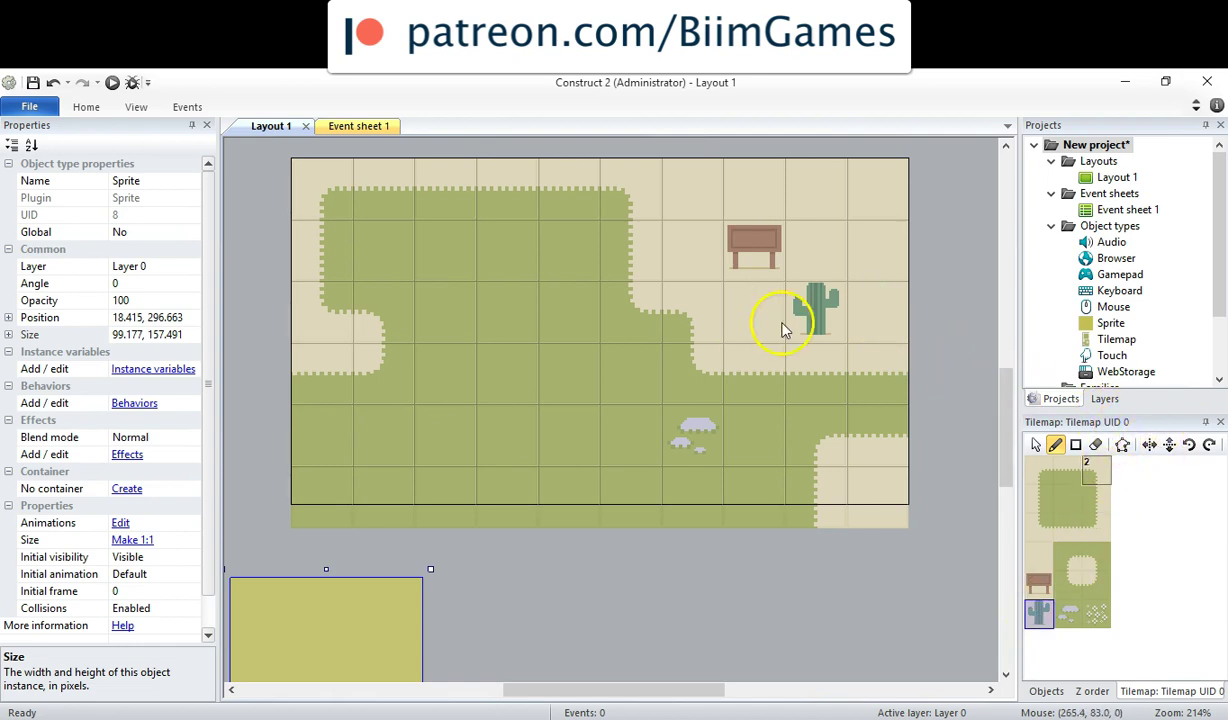
pyautogui.click(700, 255)
pyautogui.rightClick(685, 258)
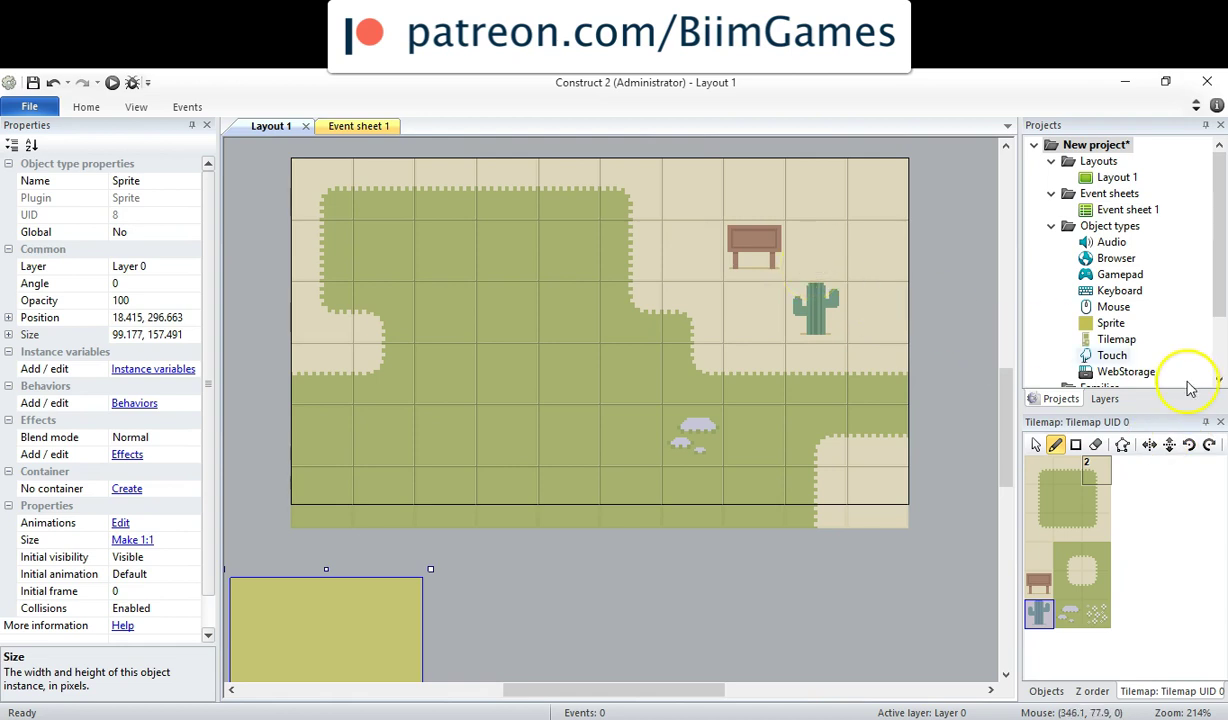
pyautogui.click(1150, 447)
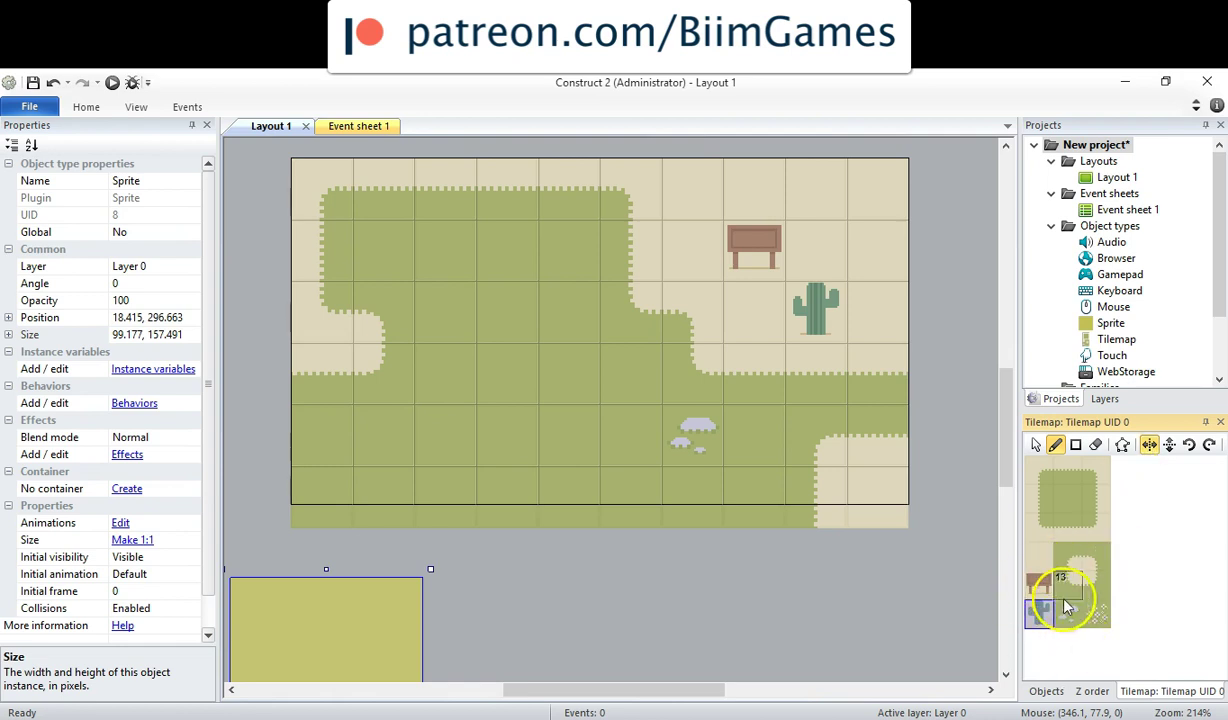
pyautogui.click(814, 354)
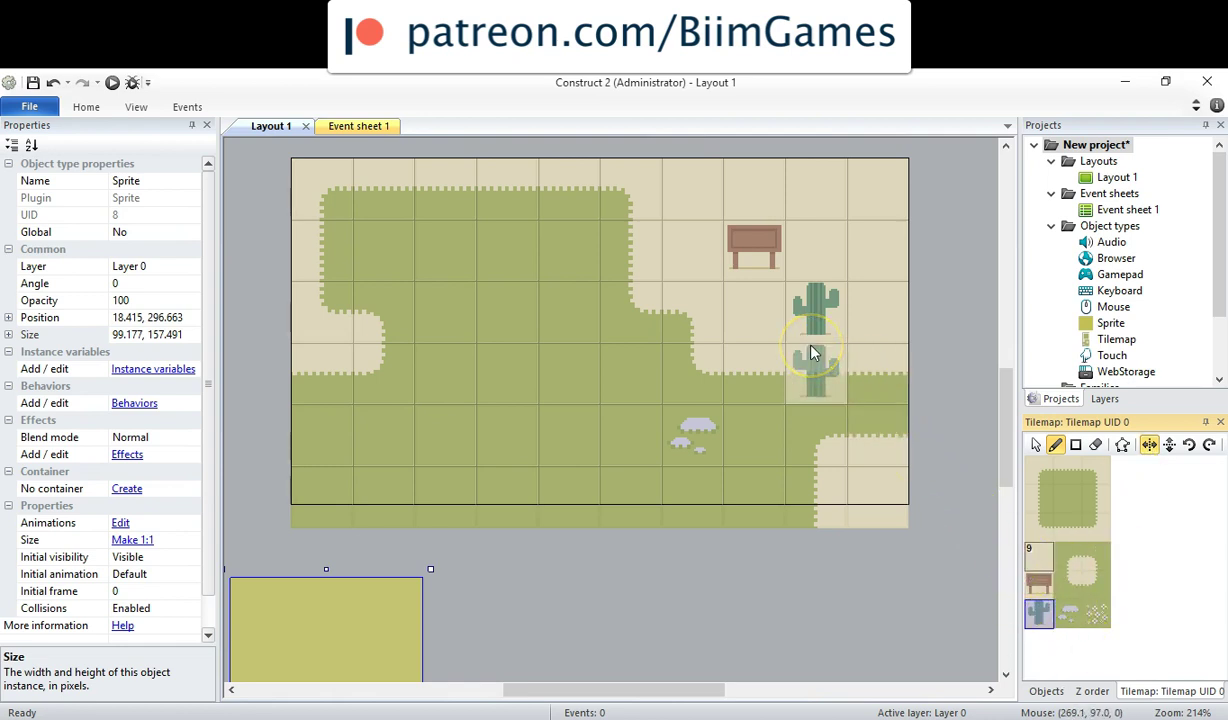
pyautogui.click(813, 333)
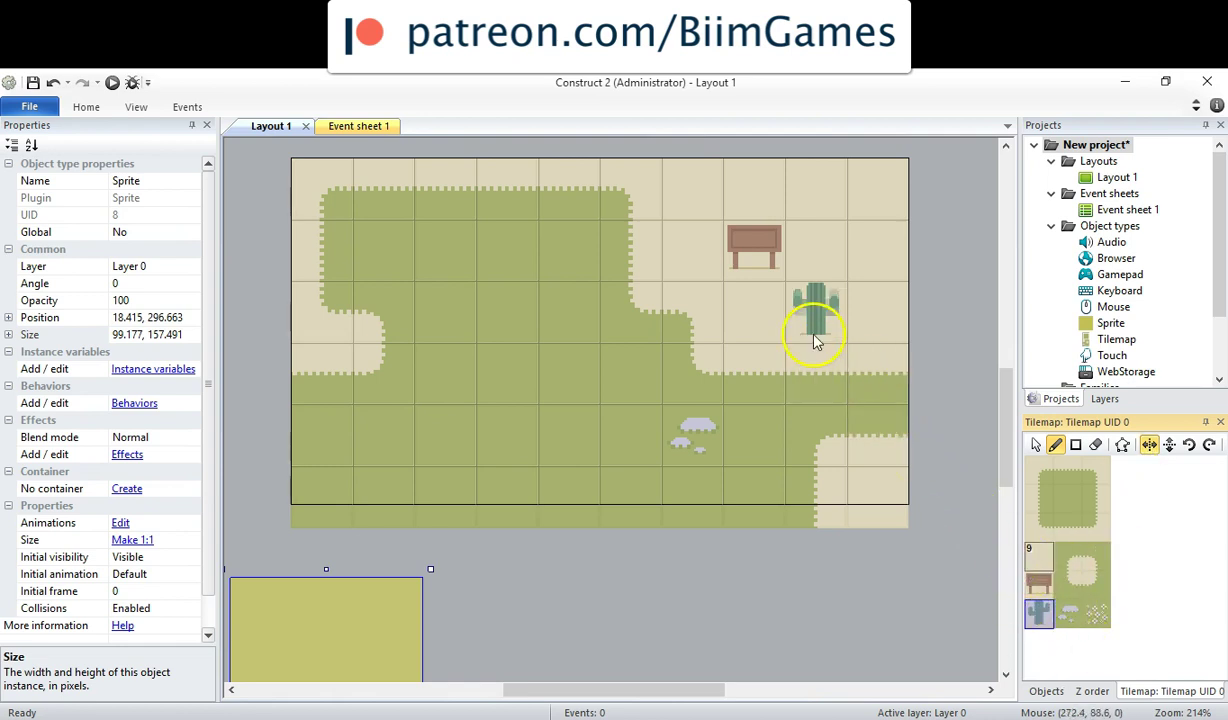
pyautogui.click(878, 305)
pyautogui.click(868, 545)
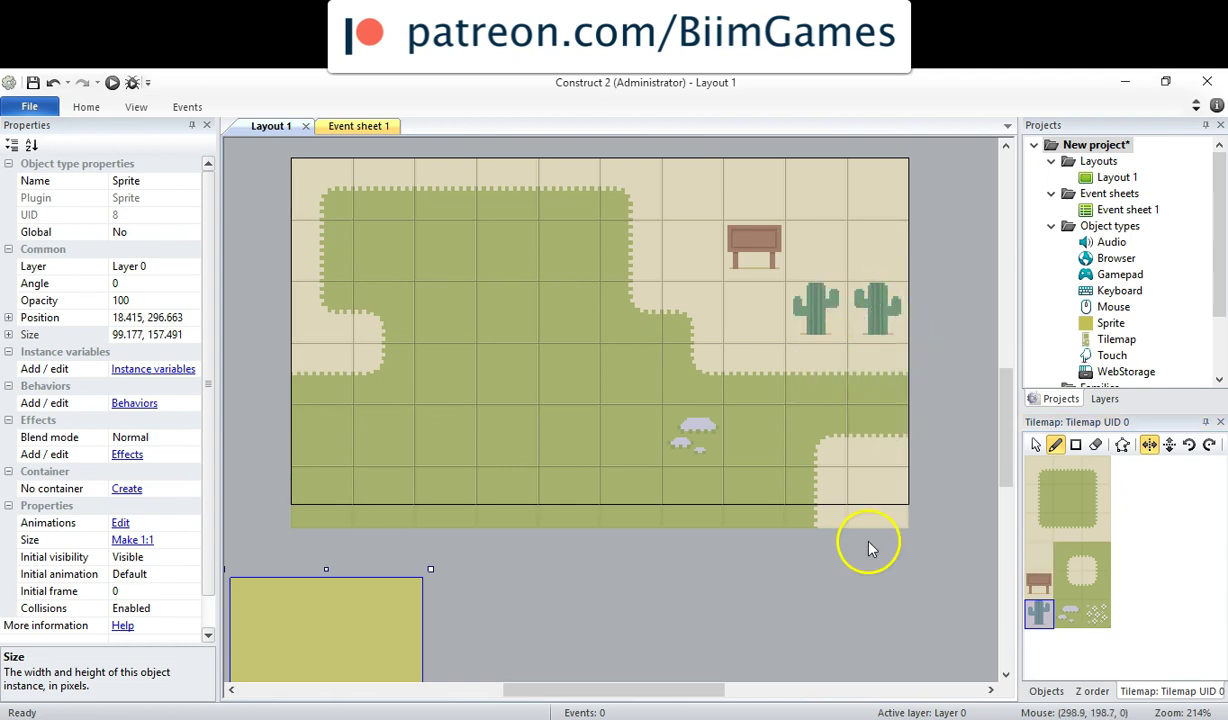
# With vertical flip on, paint a flipped cactus in the top-right corner cell.
pyautogui.click(1170, 446)
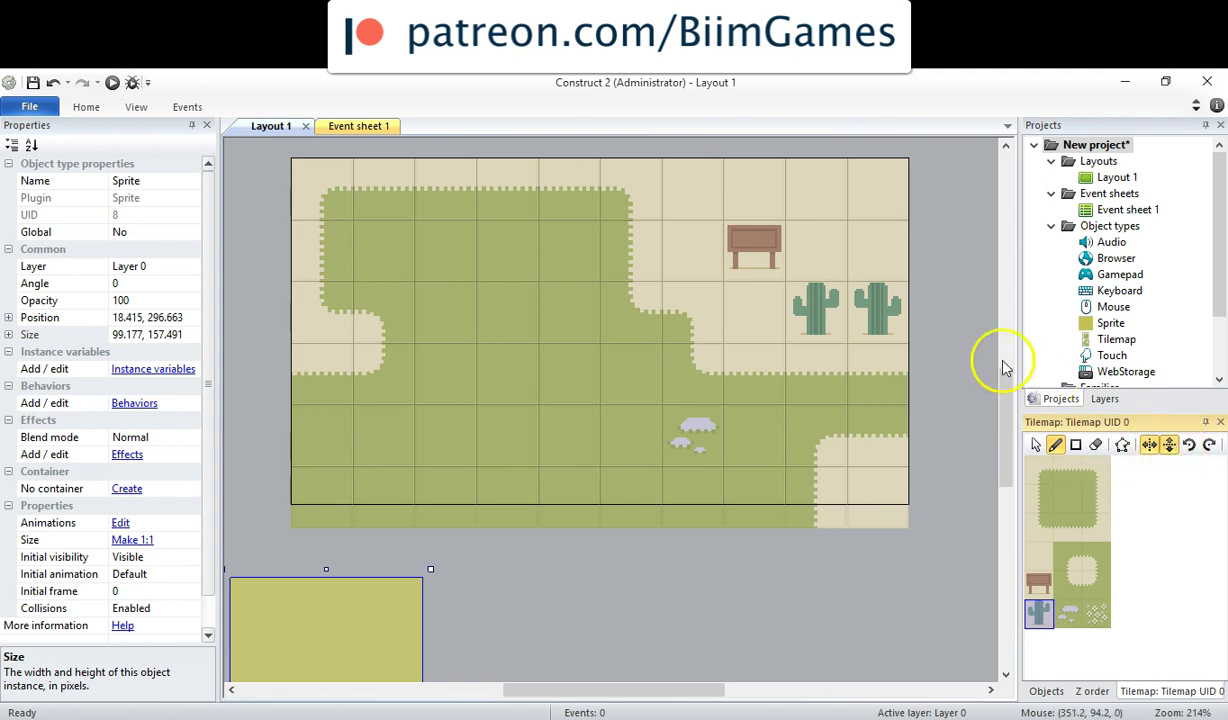
pyautogui.click(1168, 452)
pyautogui.click(880, 190)
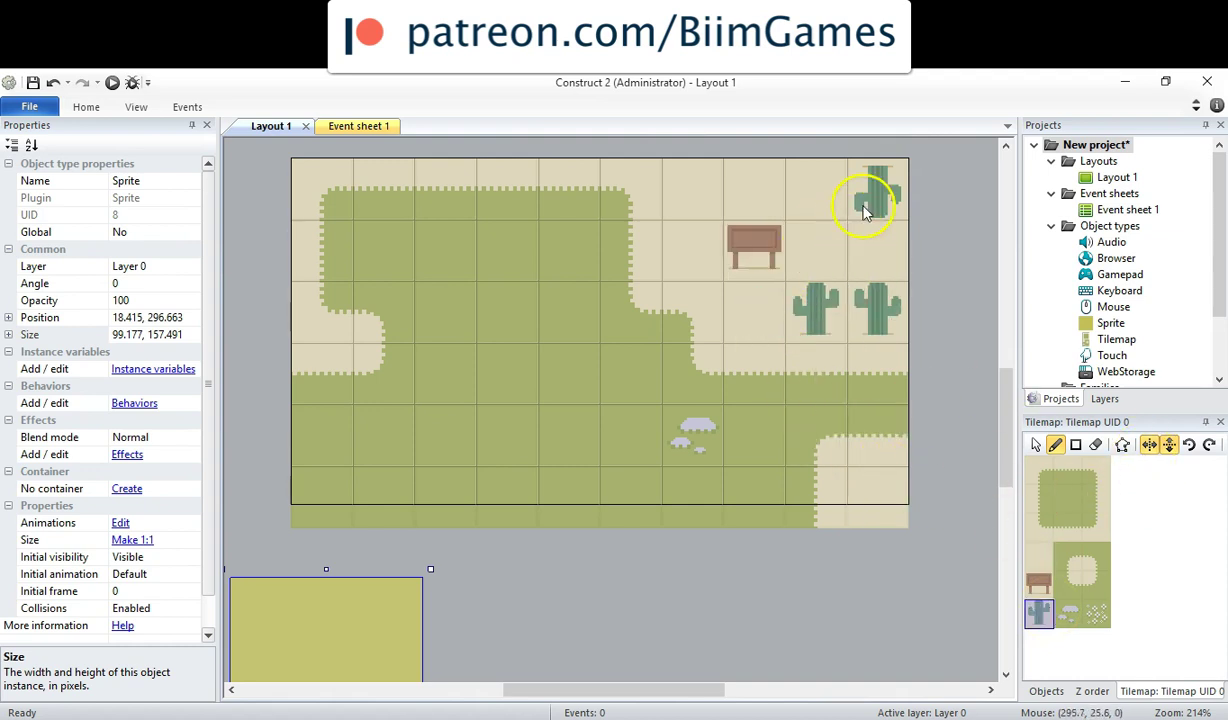
pyautogui.click(860, 295)
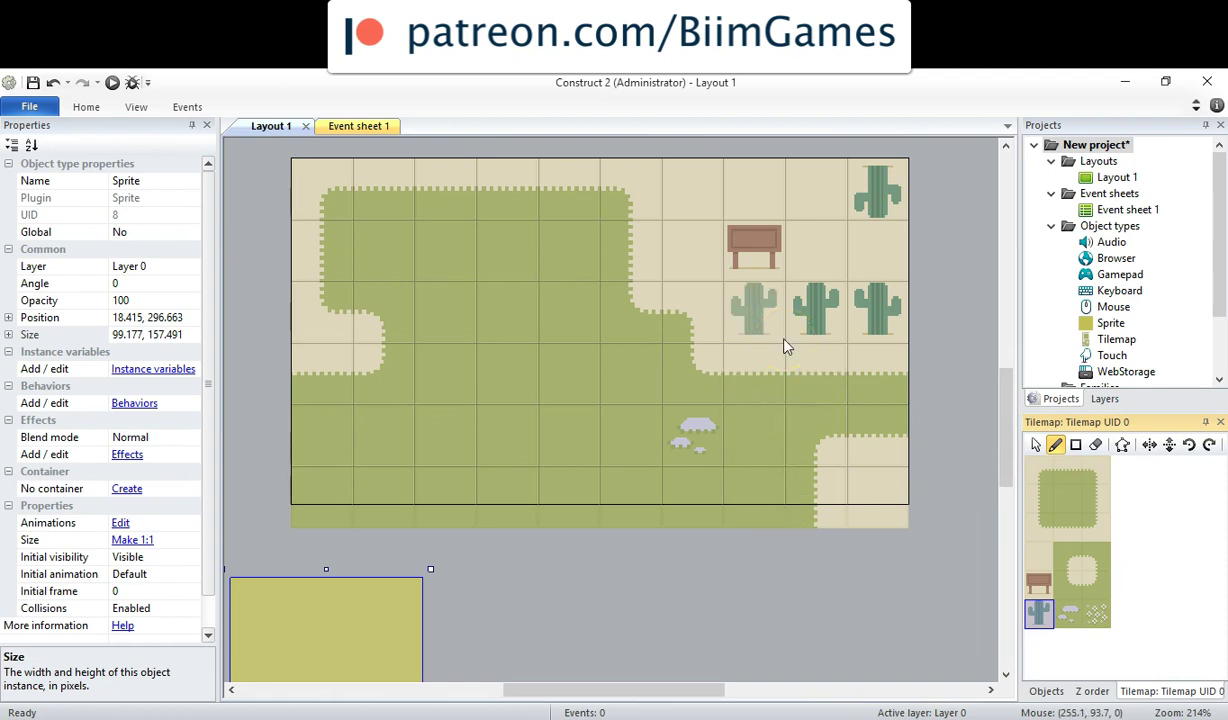
# Paint sand corner tiles into the grass, including mirrored and vertically flipped corners.
pyautogui.click(800, 368)
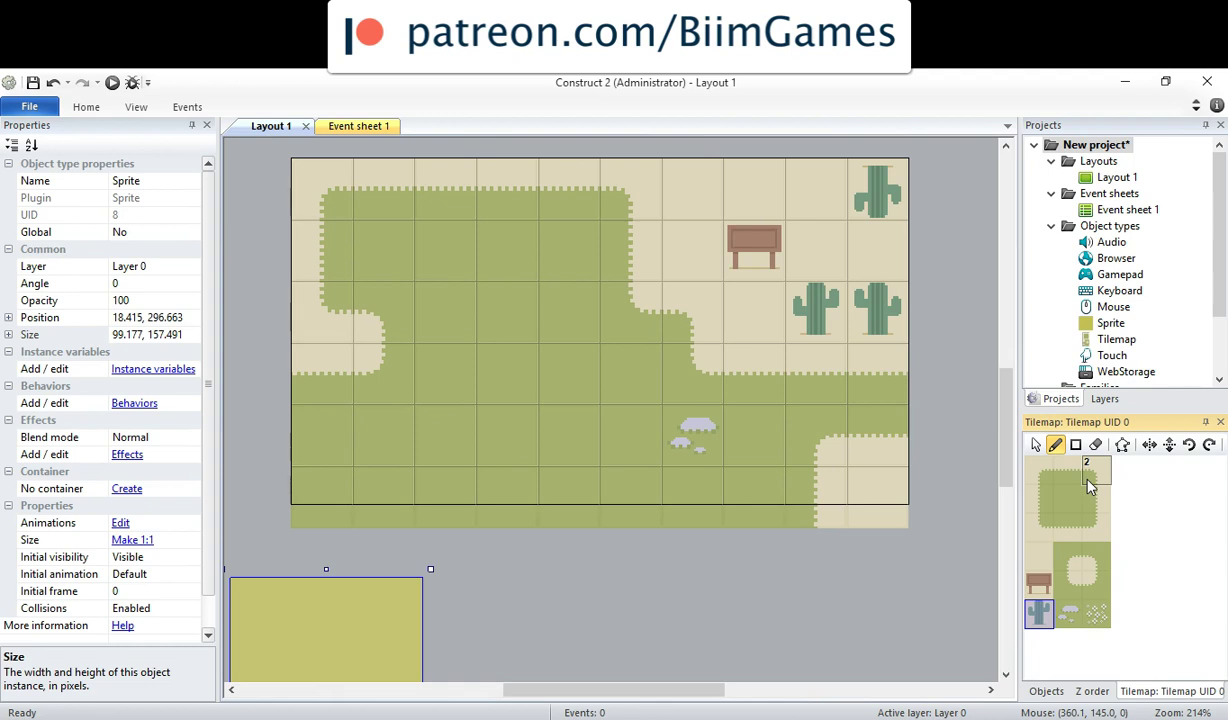
pyautogui.click(1089, 485)
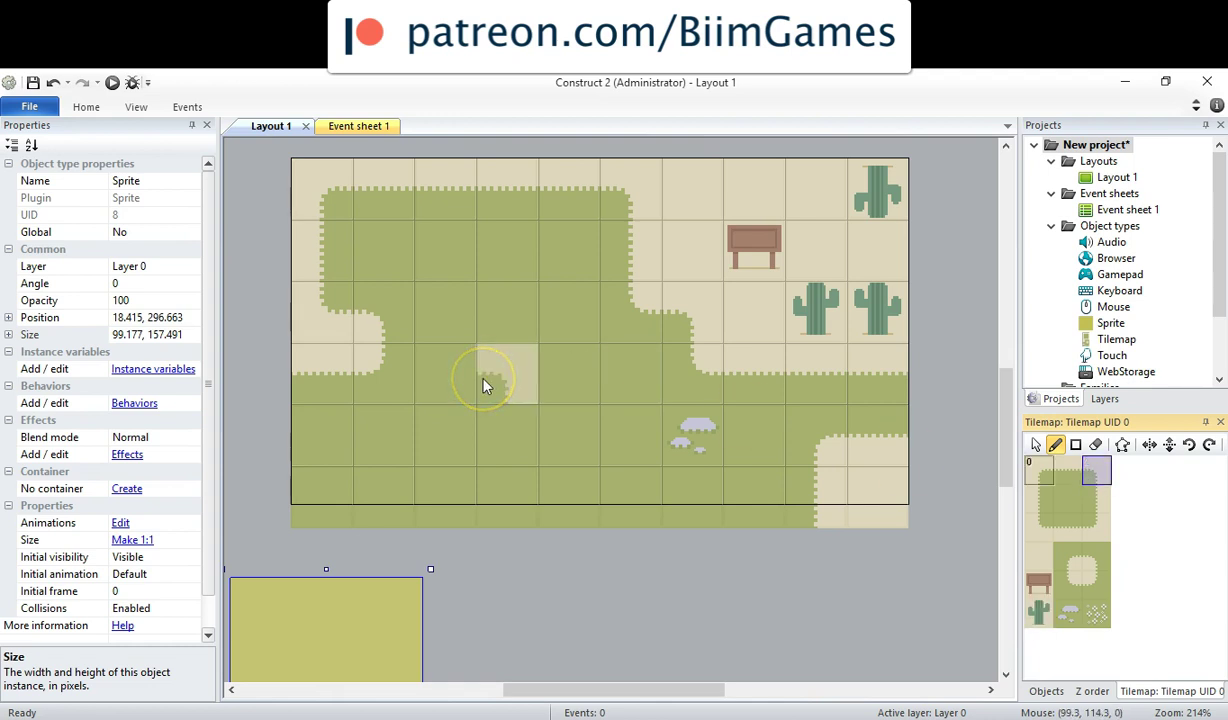
pyautogui.click(449, 387)
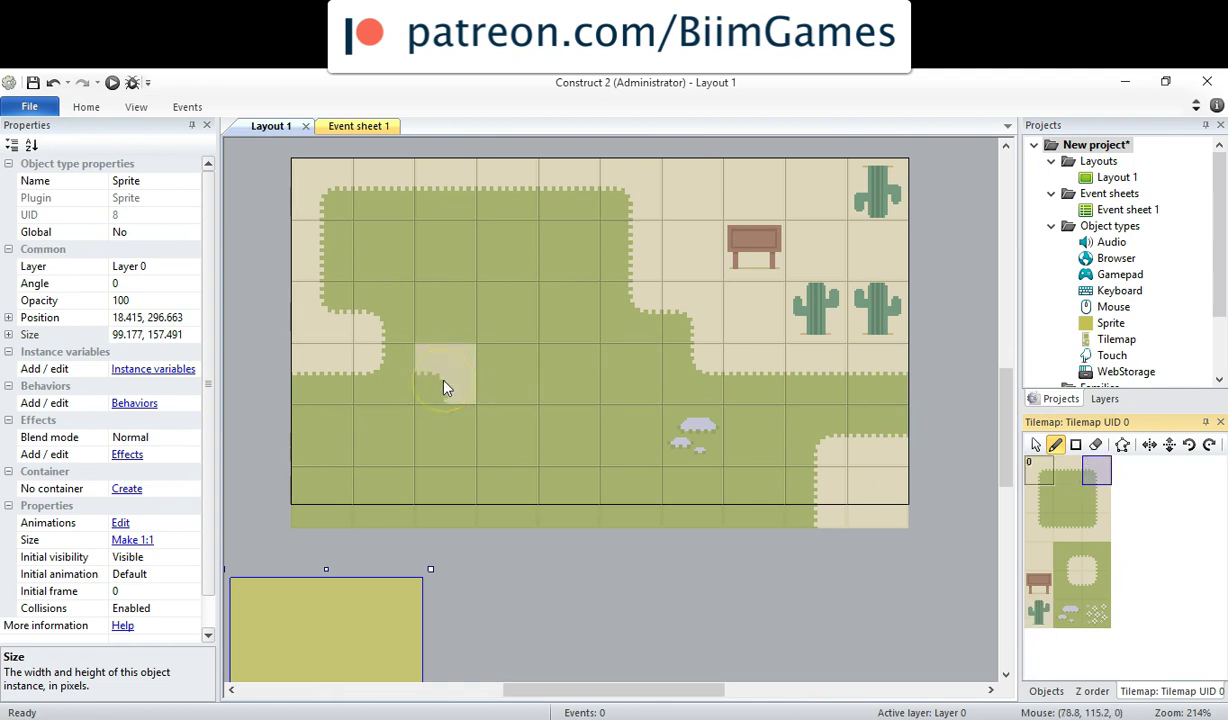
pyautogui.click(447, 388)
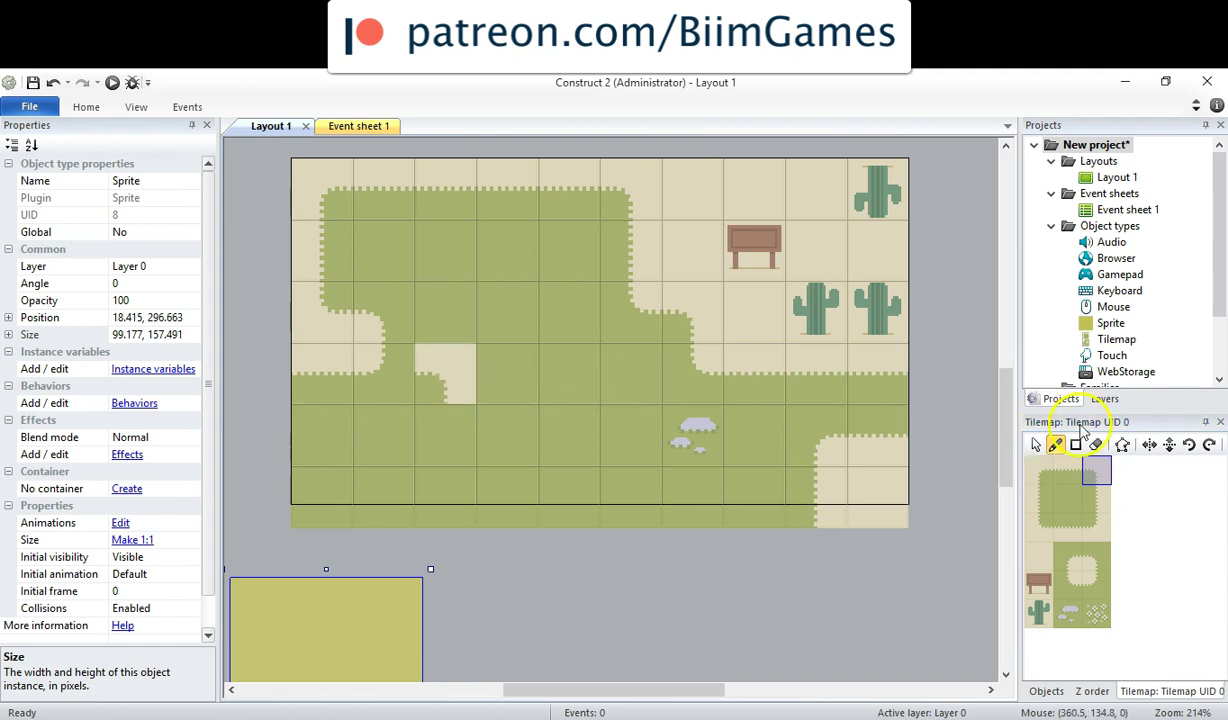
pyautogui.click(1150, 445)
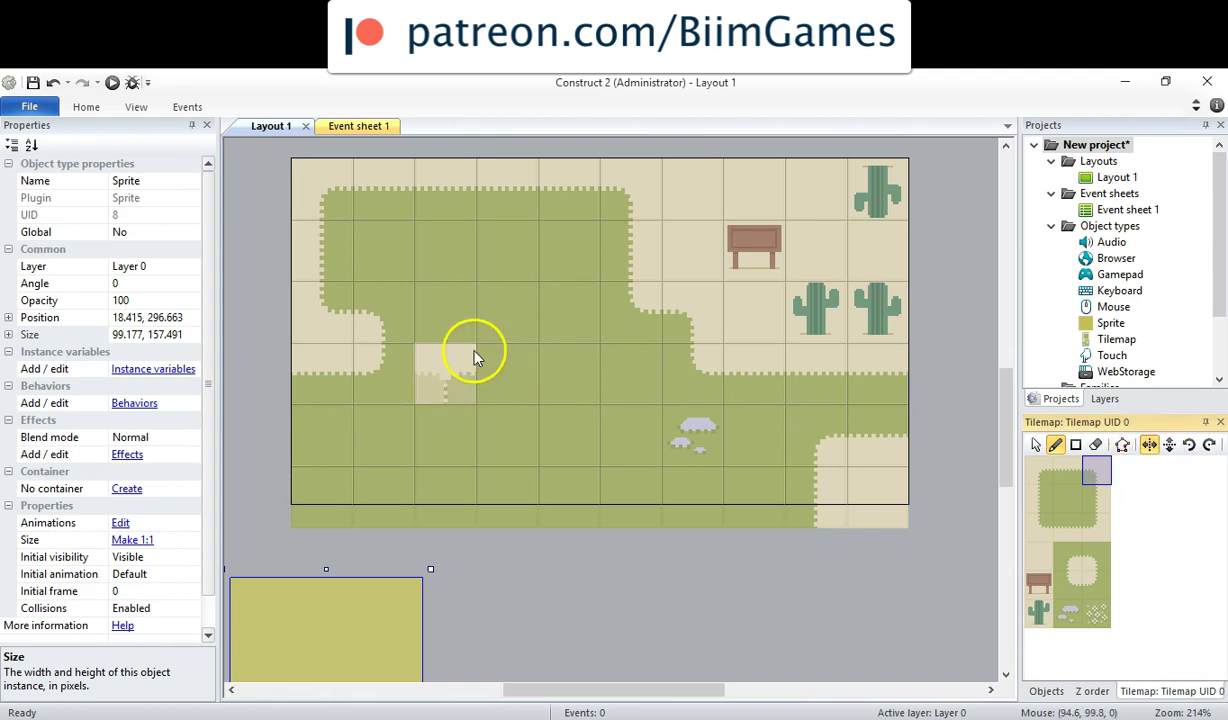
pyautogui.click(505, 358)
pyautogui.click(1169, 445)
pyautogui.click(536, 336)
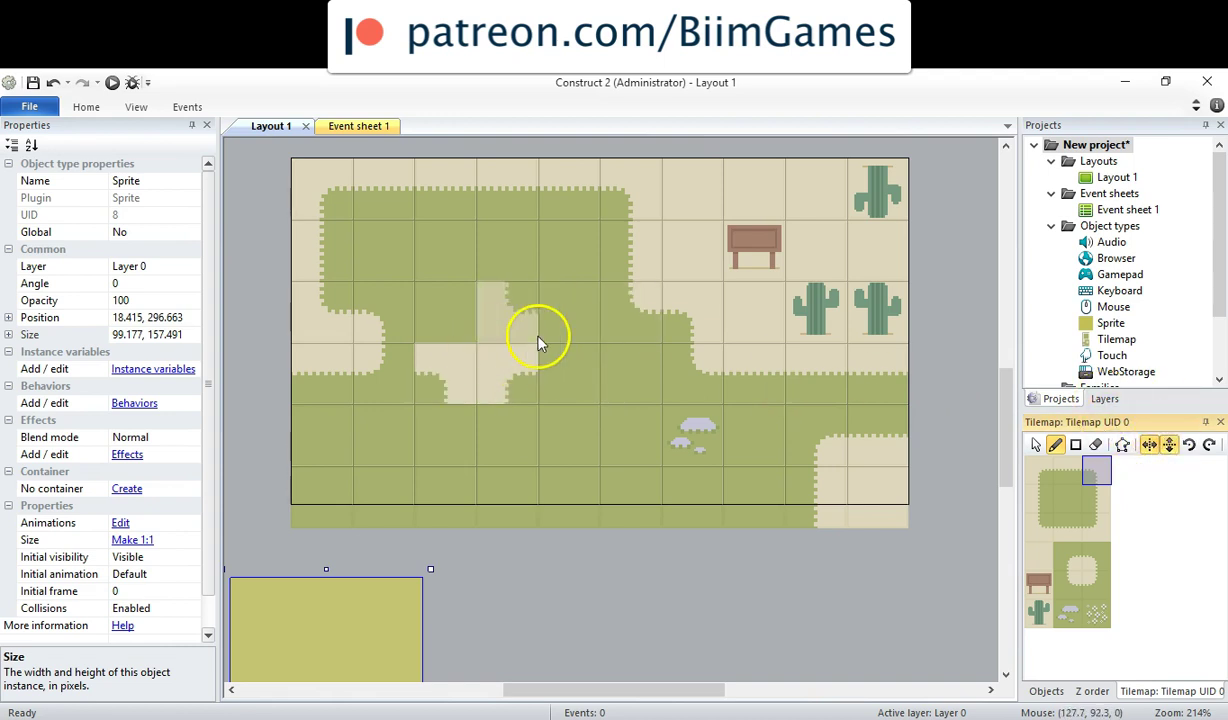
# Add the remaining sand edge tiles and fill plain sand left of the sand cross.
pyautogui.click(1150, 445)
pyautogui.click(425, 330)
pyautogui.click(1097, 471)
pyautogui.click(497, 367)
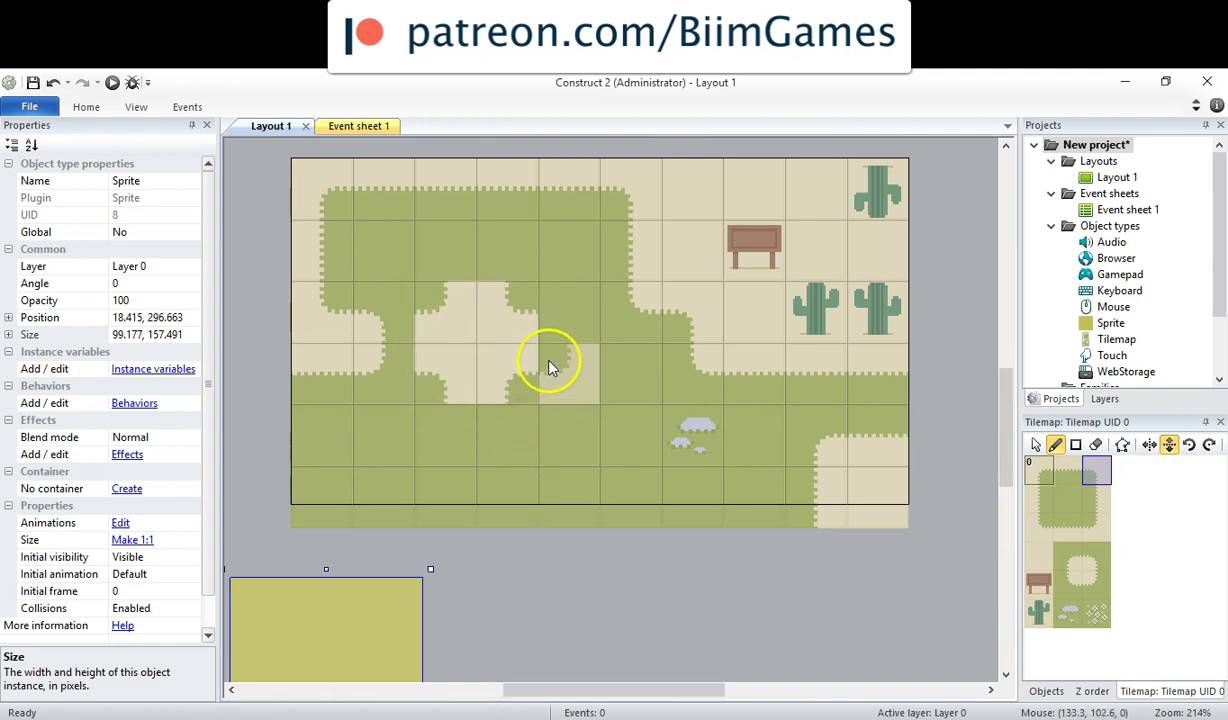
pyautogui.click(1040, 470)
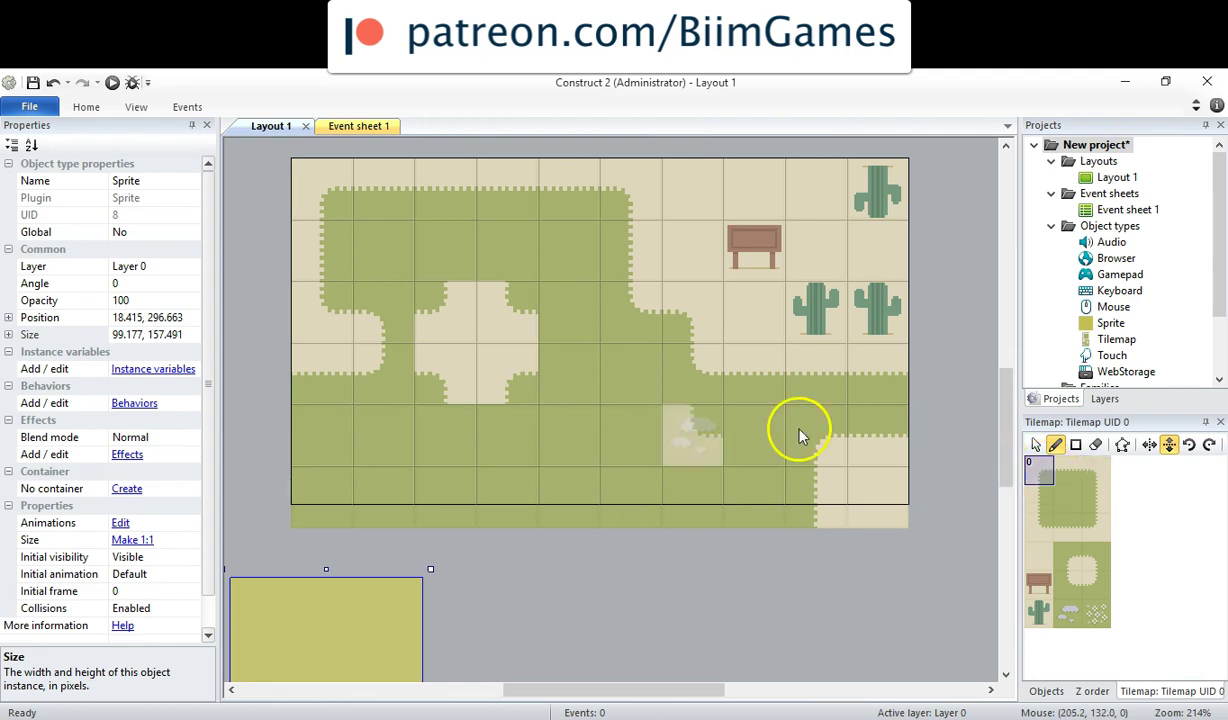
pyautogui.click(1169, 444)
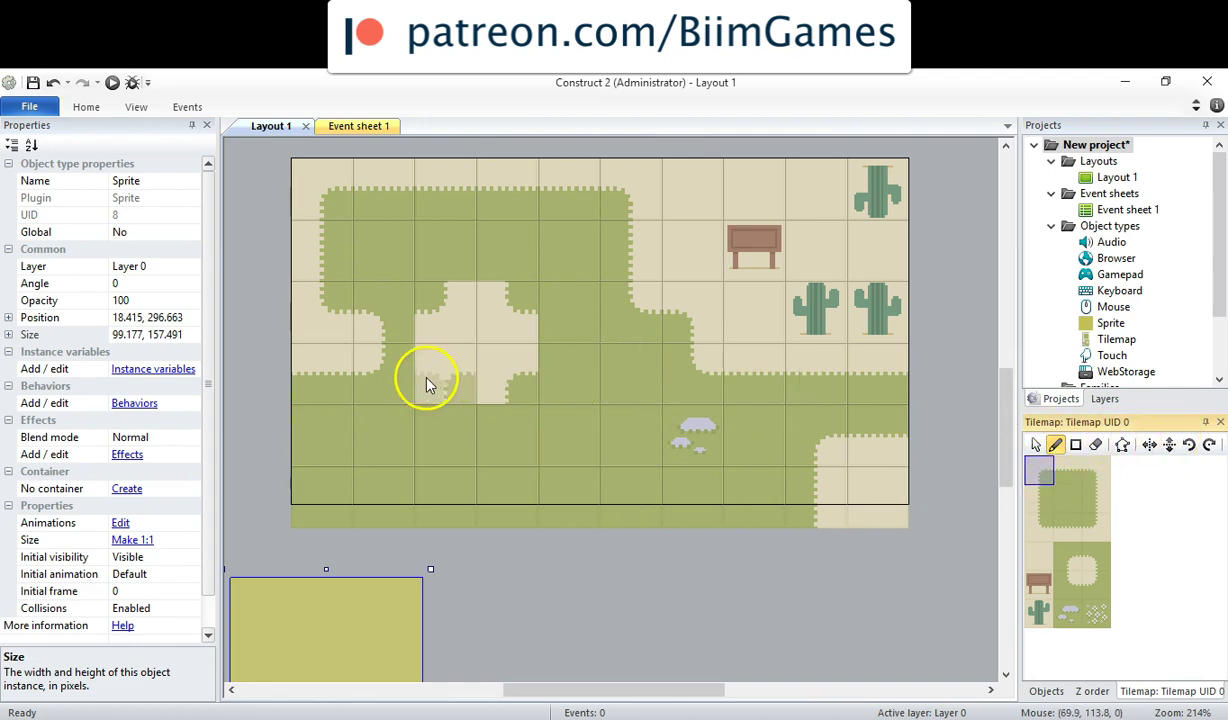
pyautogui.click(372, 390)
pyautogui.click(400, 360)
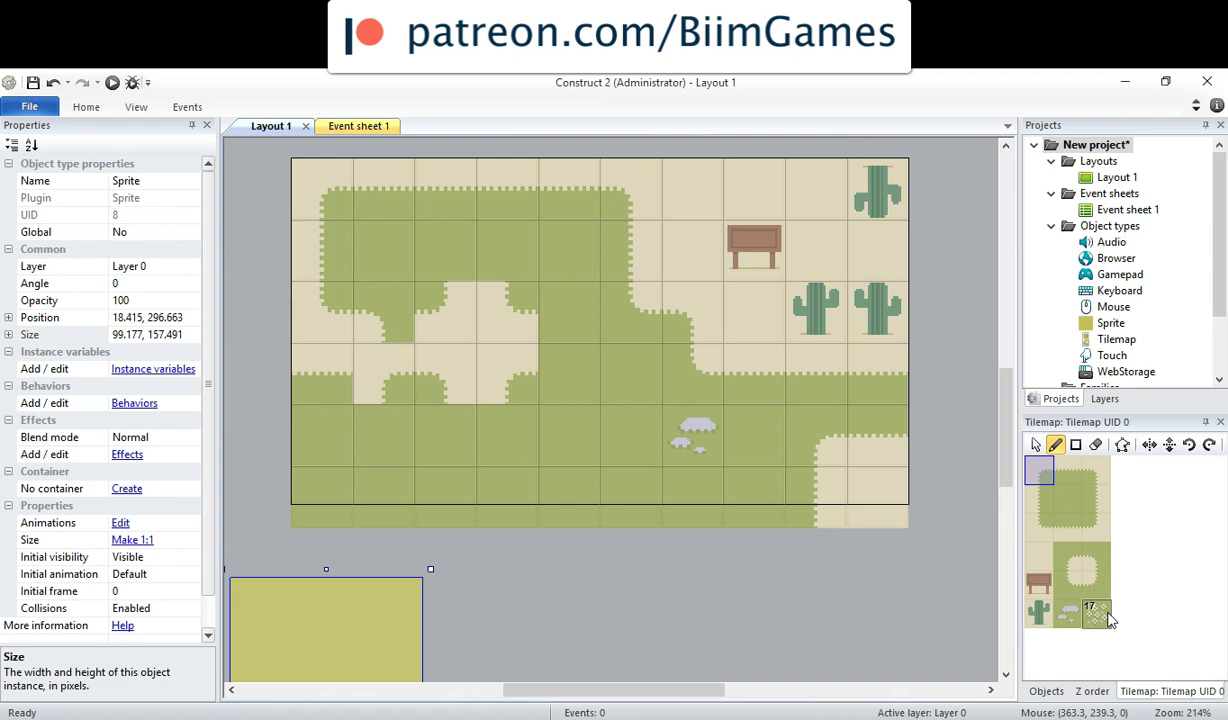
# Paint grass tiles into two sand-edge cells right of the new sand patch.
pyautogui.click(648, 340)
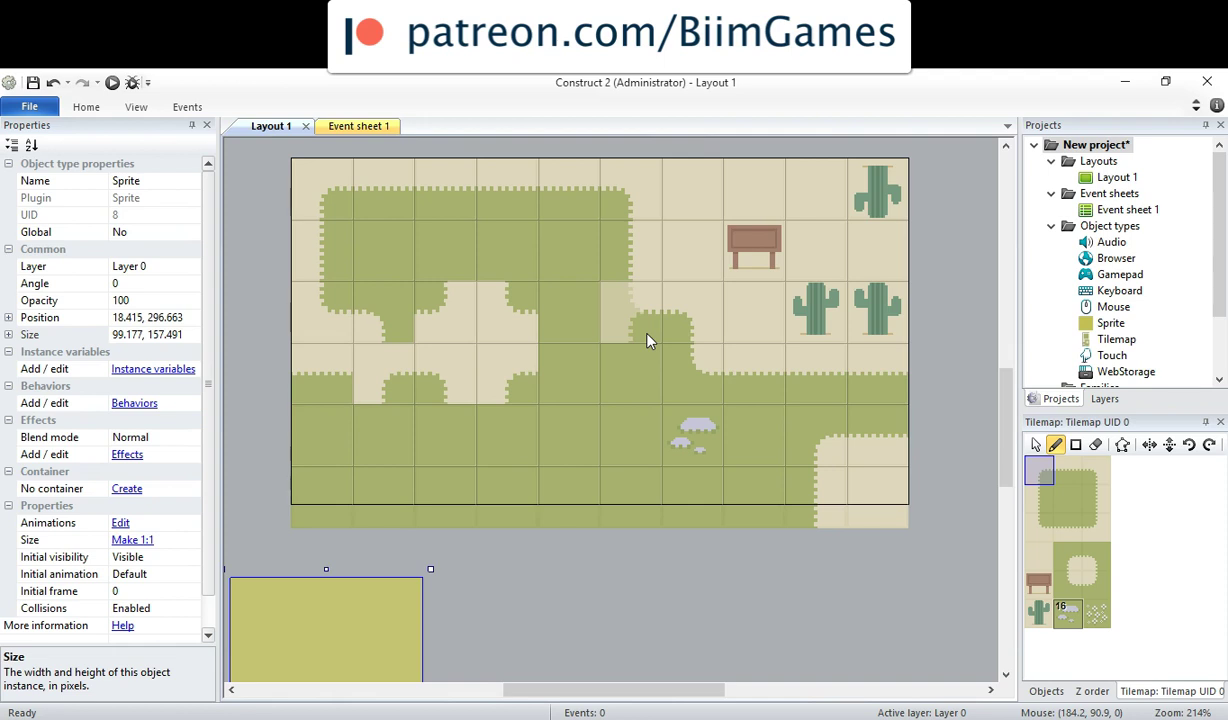
pyautogui.click(646, 341)
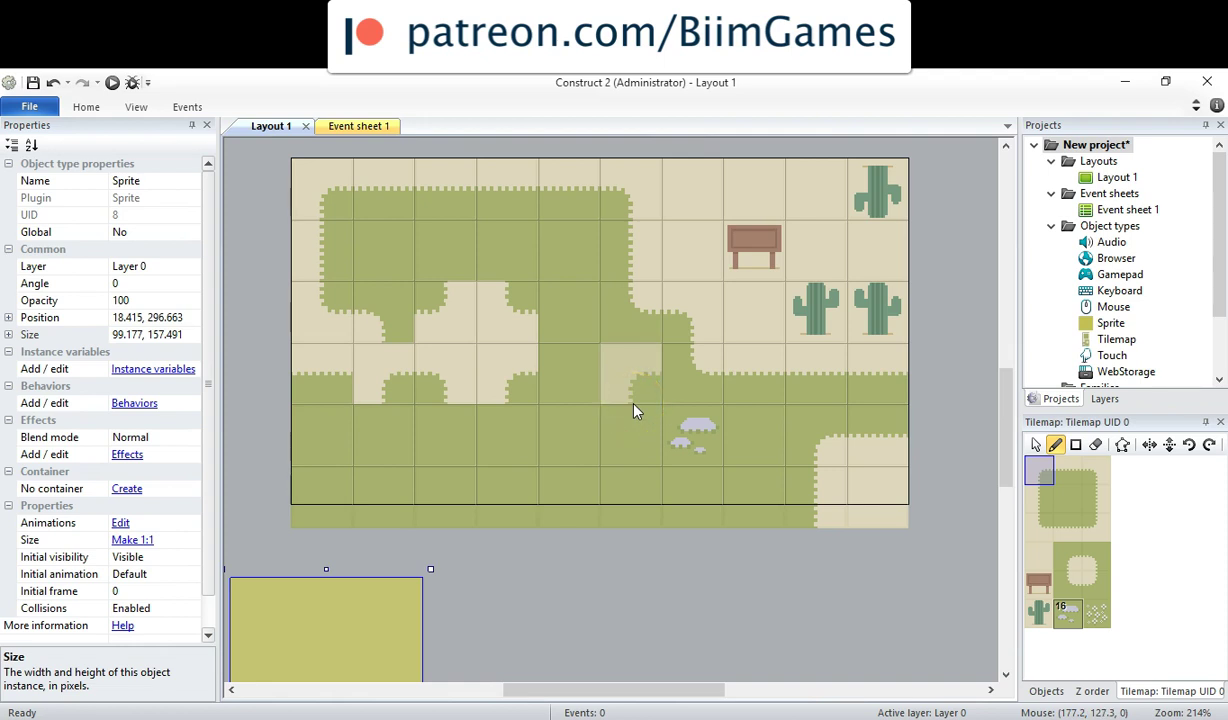
pyautogui.click(630, 415)
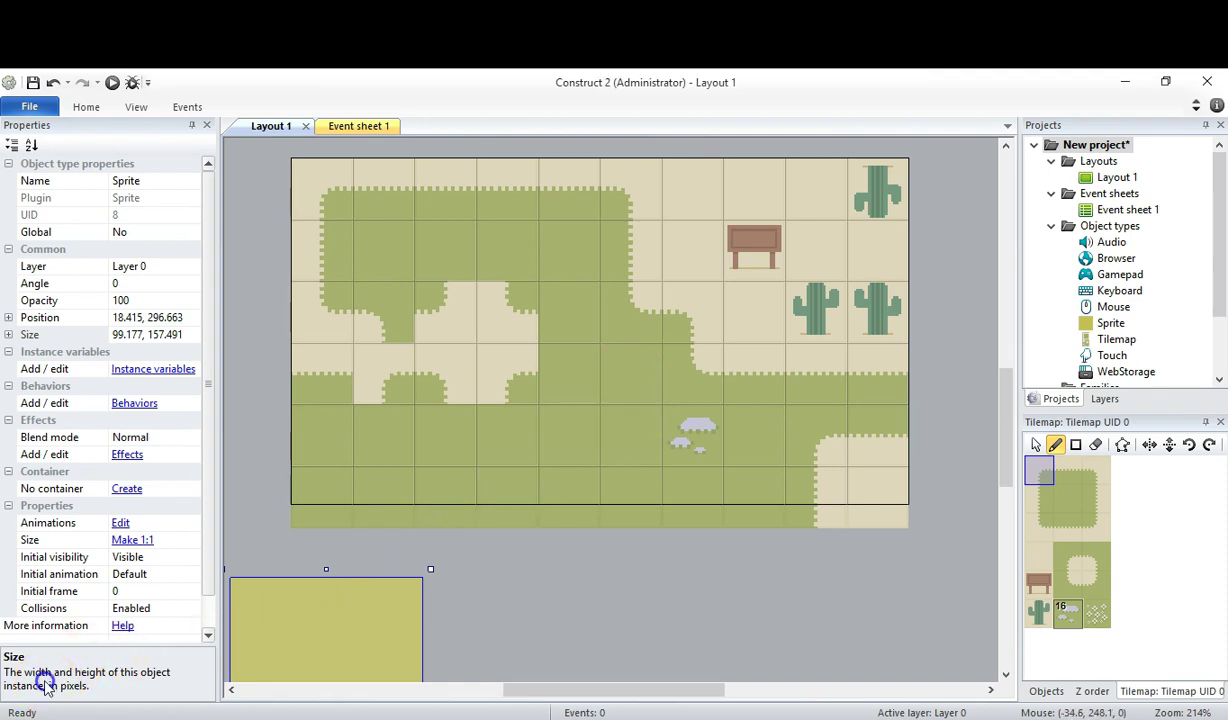